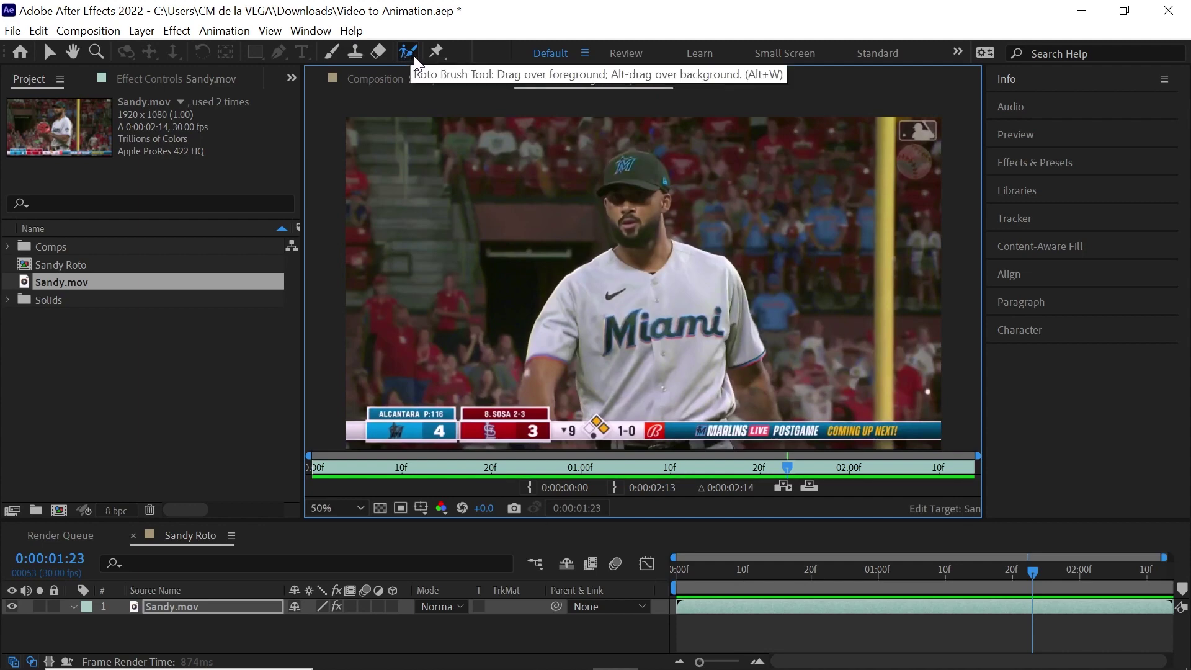
Open Sandy Roto, play it maximised from the first frame, then restore the layout zoomed out
{"action": "left_click", "coordinate": [64, 263]}
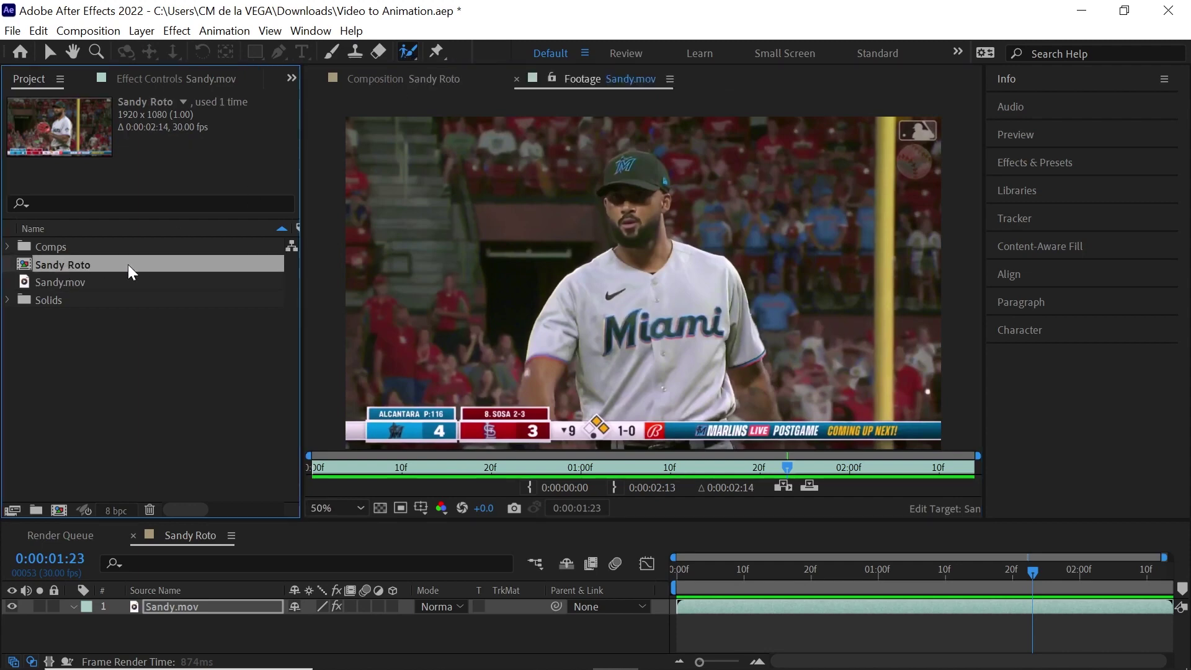
{"action": "double_click", "coordinate": [121, 263]}
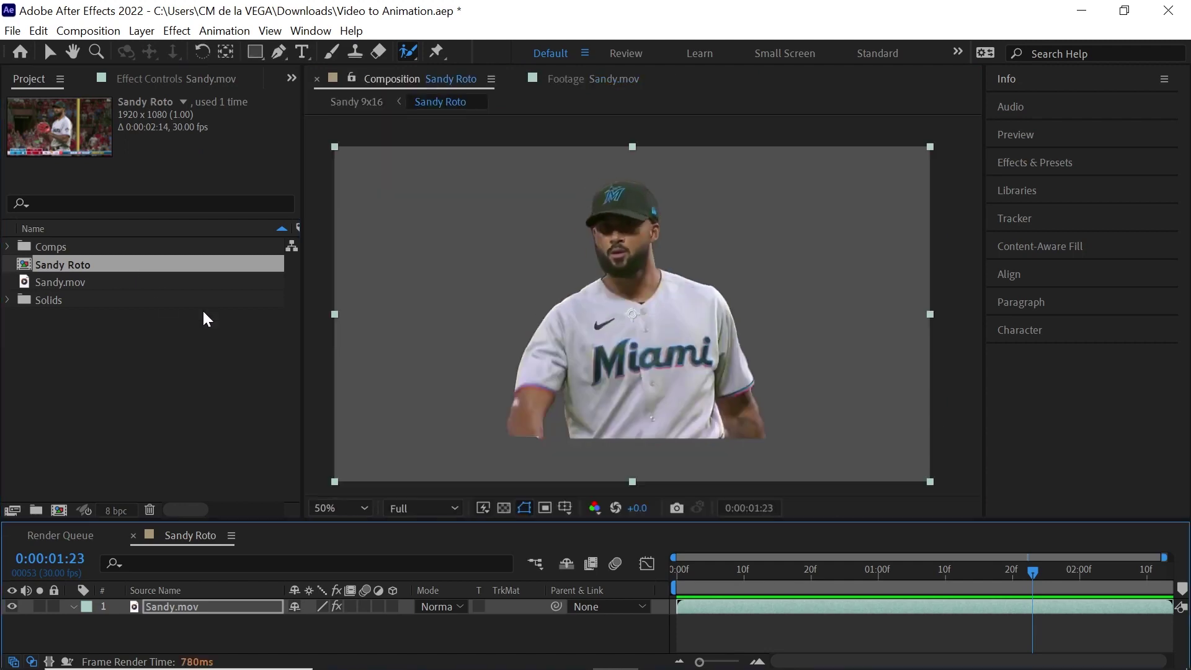
{"action": "left_click", "coordinate": [683, 567]}
{"action": "key", "text": "slash"}
{"action": "key", "text": "grave"}
{"action": "key", "text": "space"}
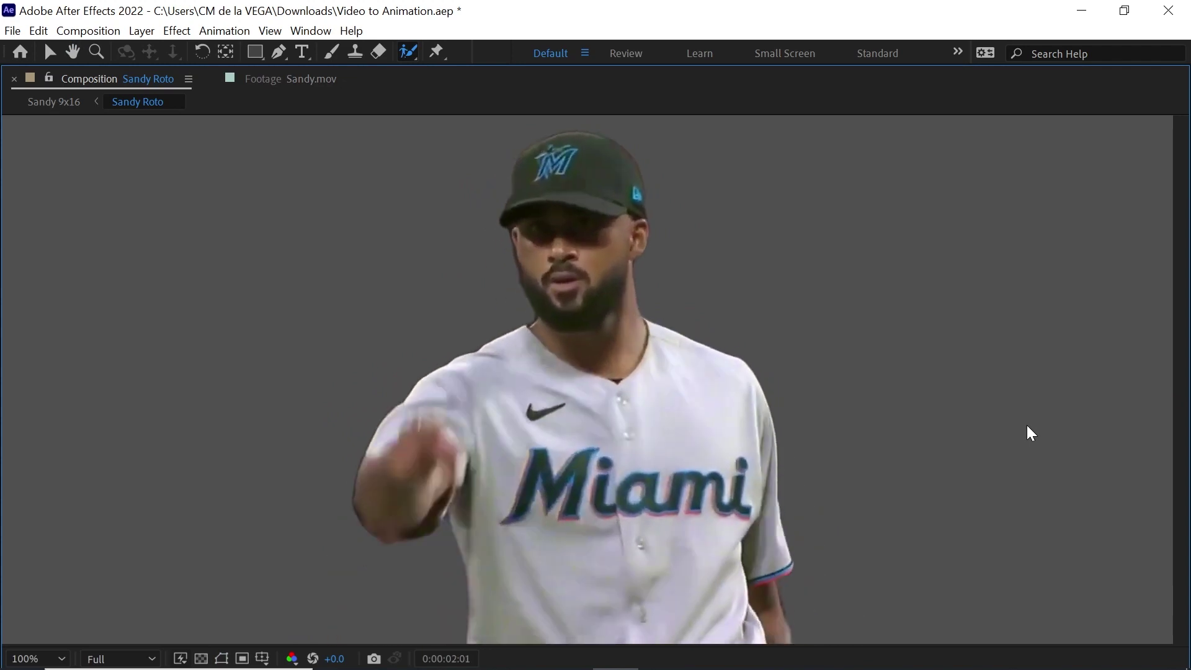
{"action": "key", "text": "grave"}
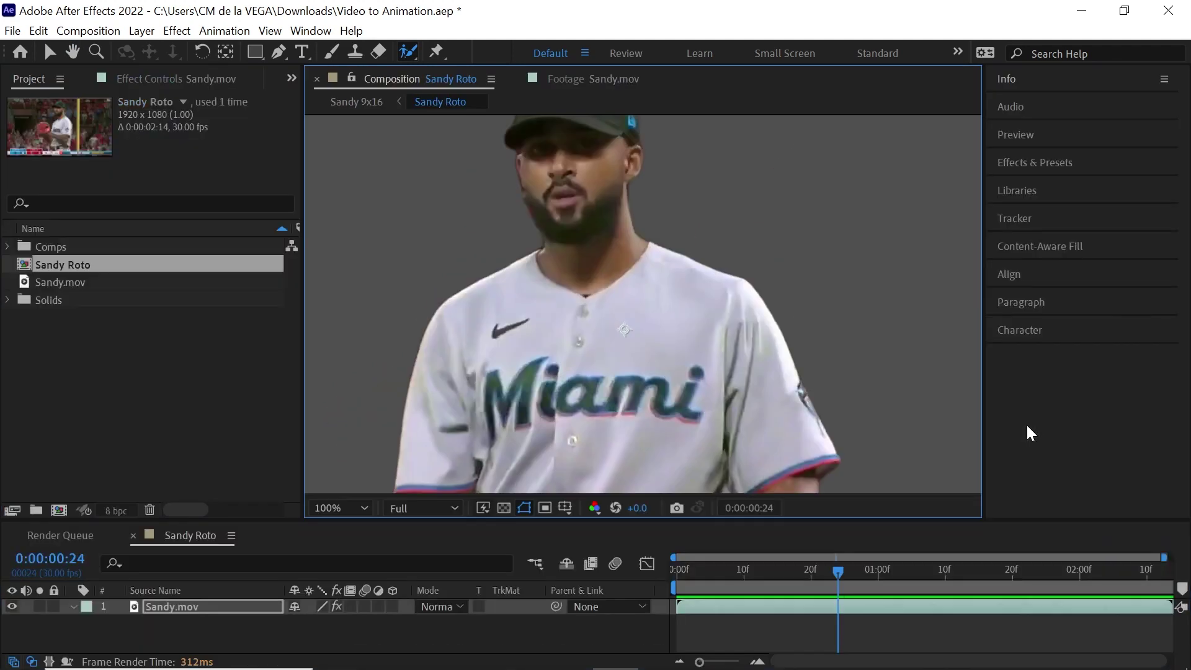
{"action": "key", "text": "comma"}
{"action": "left_click_drag", "start_coordinate": [792, 296], "coordinate": [798, 279]}
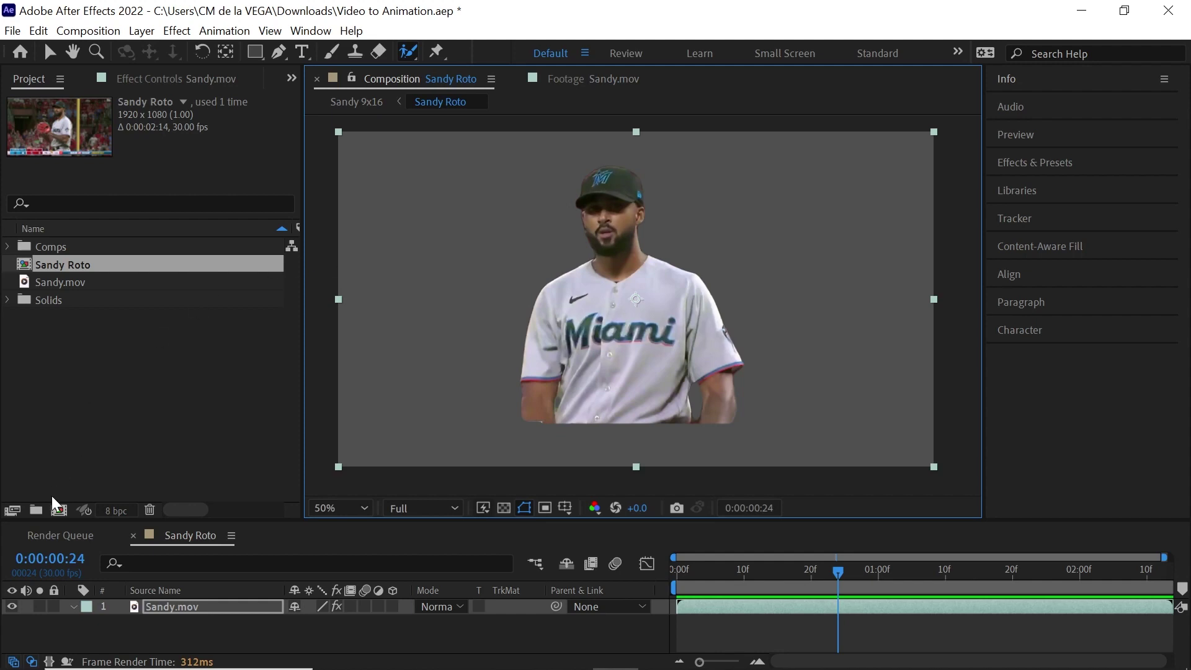
Start a new composition at 640×640 px width and height with a 15 fps frame rate
{"action": "left_click", "coordinate": [59, 510]}
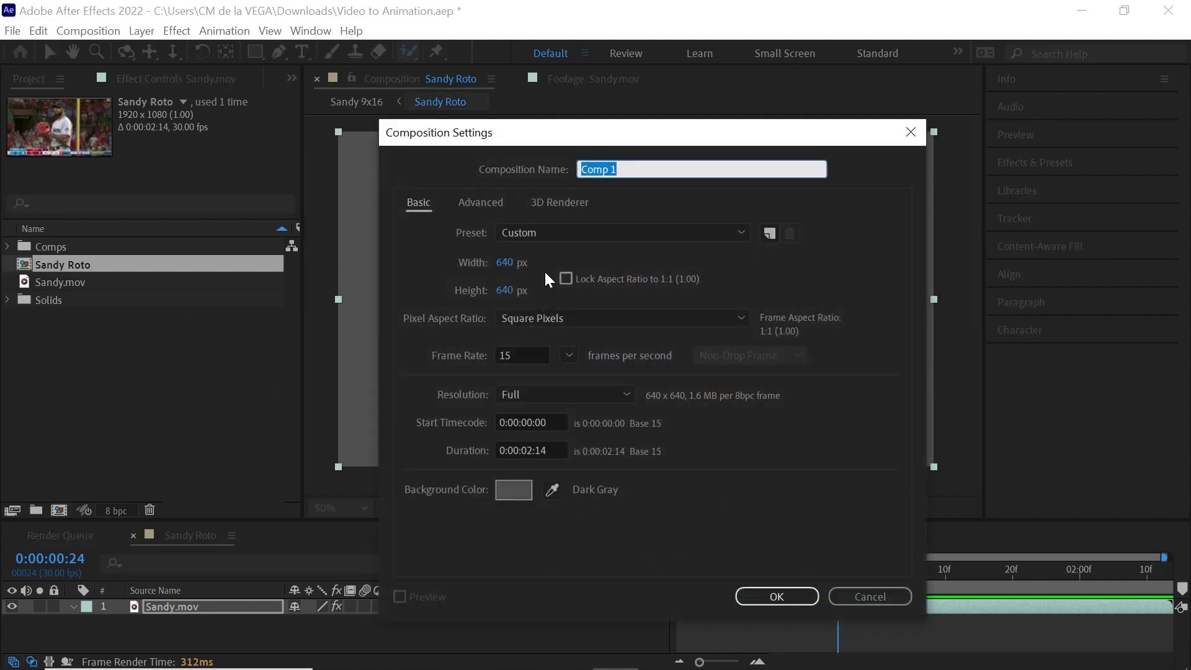
{"action": "left_click", "coordinate": [522, 262]}
{"action": "left_click", "coordinate": [507, 292]}
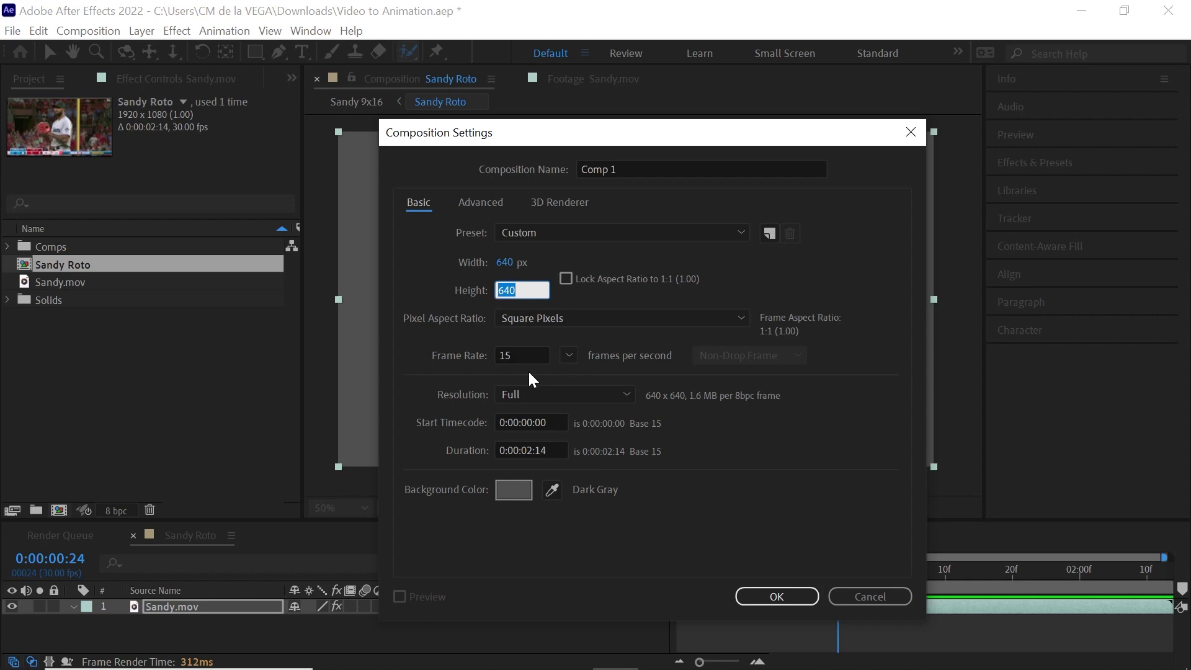
{"action": "left_click", "coordinate": [525, 350]}
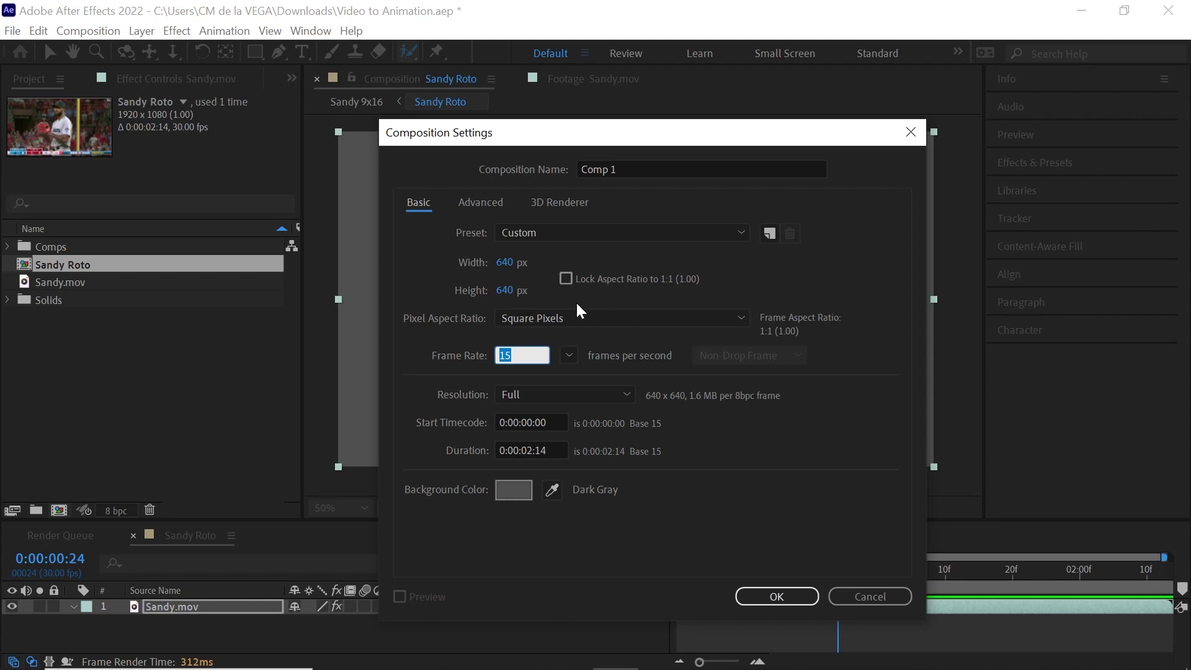
{"action": "left_click", "coordinate": [572, 352]}
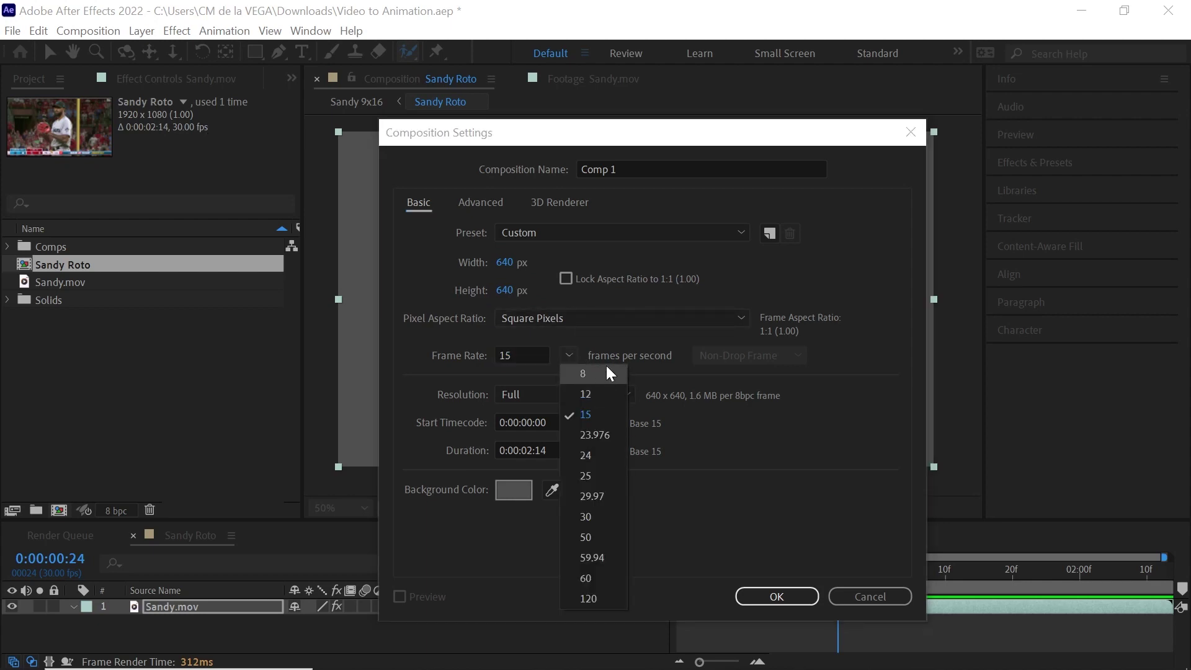
{"action": "left_click", "coordinate": [609, 334]}
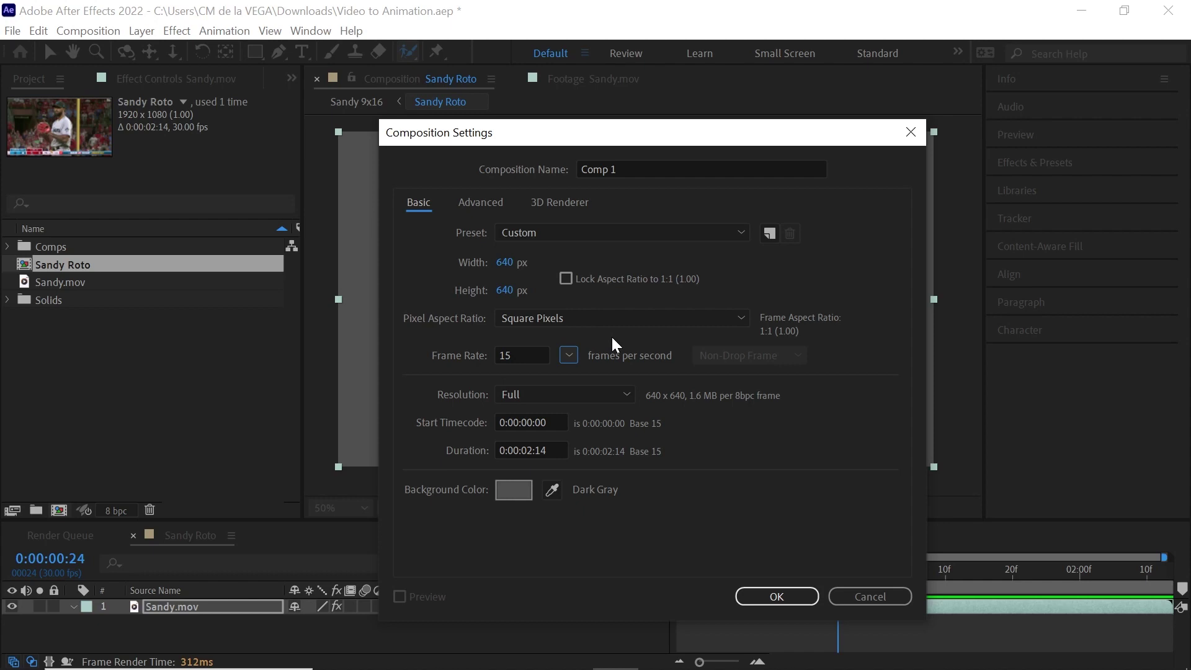
Create Comp 1 and add Sandy Roto at 75% scale, nudged slightly lower in frame
{"action": "left_click", "coordinate": [776, 594]}
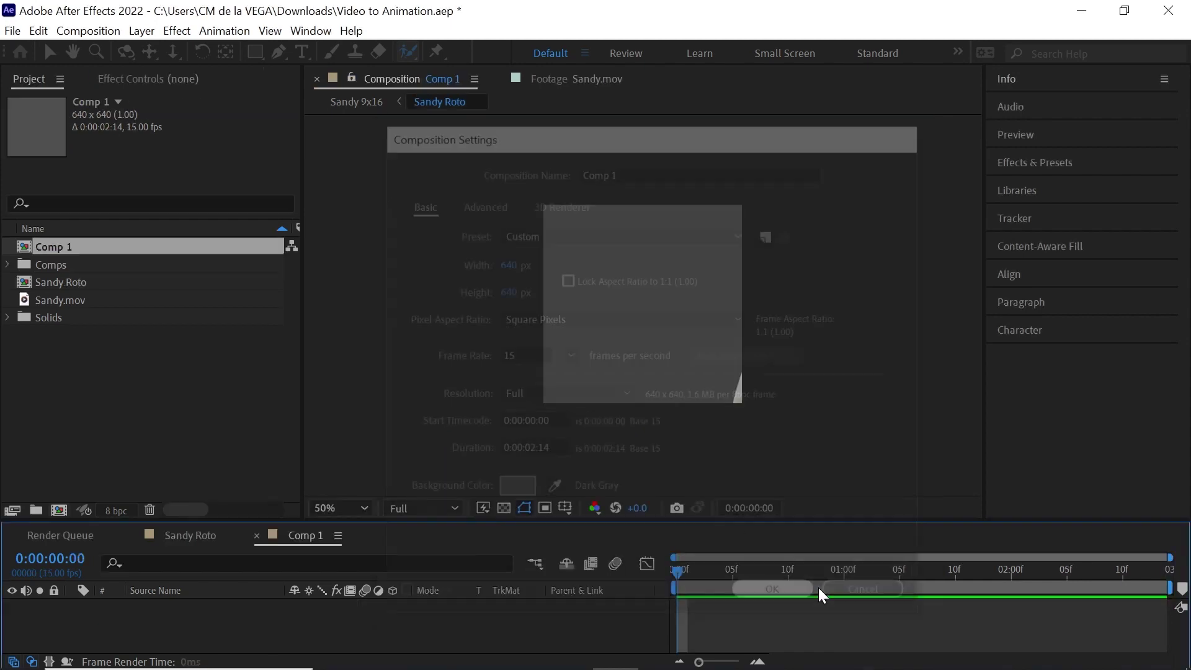
{"action": "left_click_drag", "start_coordinate": [62, 282], "coordinate": [279, 617]}
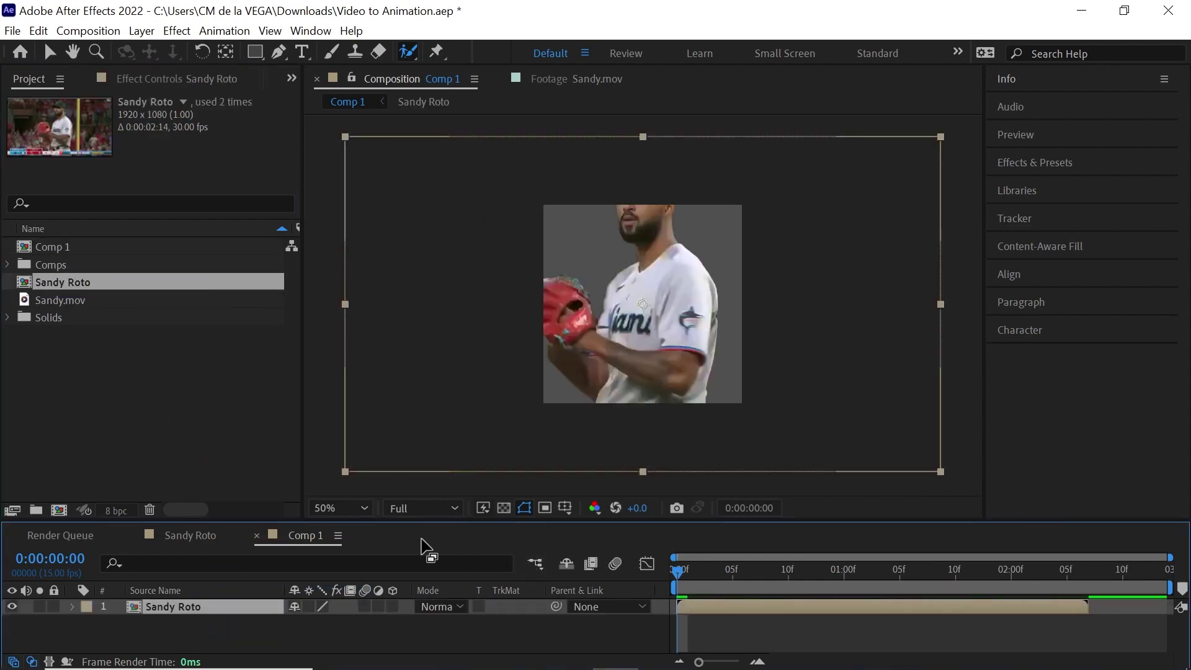
{"action": "key", "text": "s"}
{"action": "left_click", "coordinate": [322, 623]}
{"action": "type", "text": "75"}
{"action": "key", "text": "Return"}
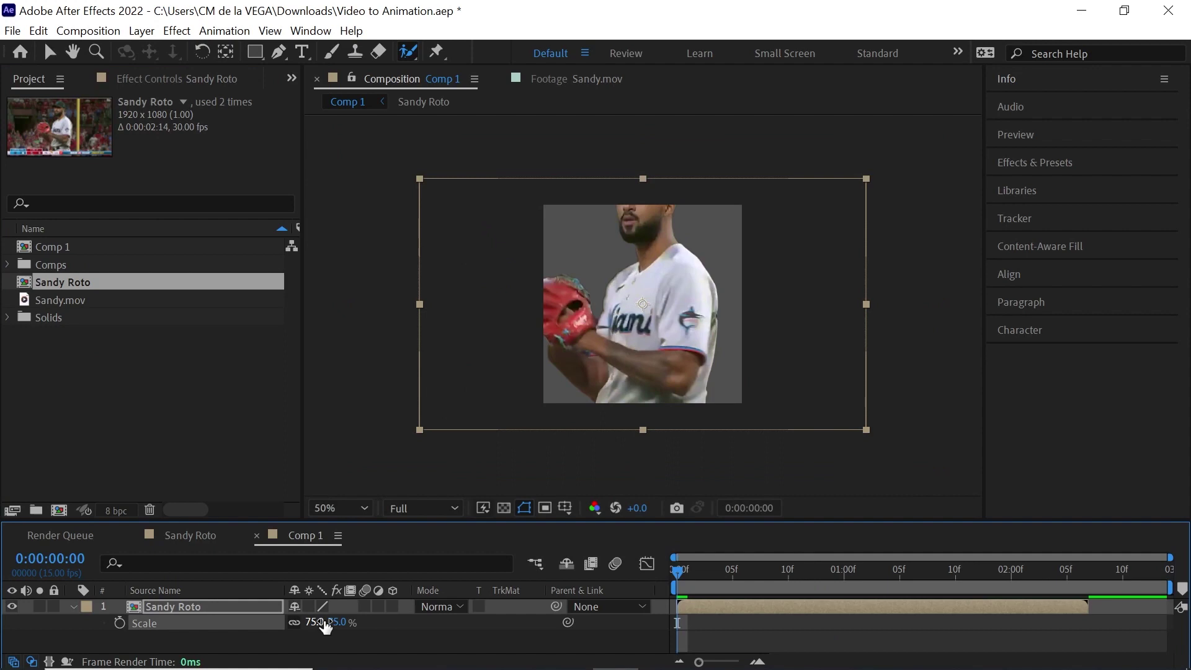
{"action": "left_click_drag", "start_coordinate": [659, 315], "coordinate": [657, 331]}
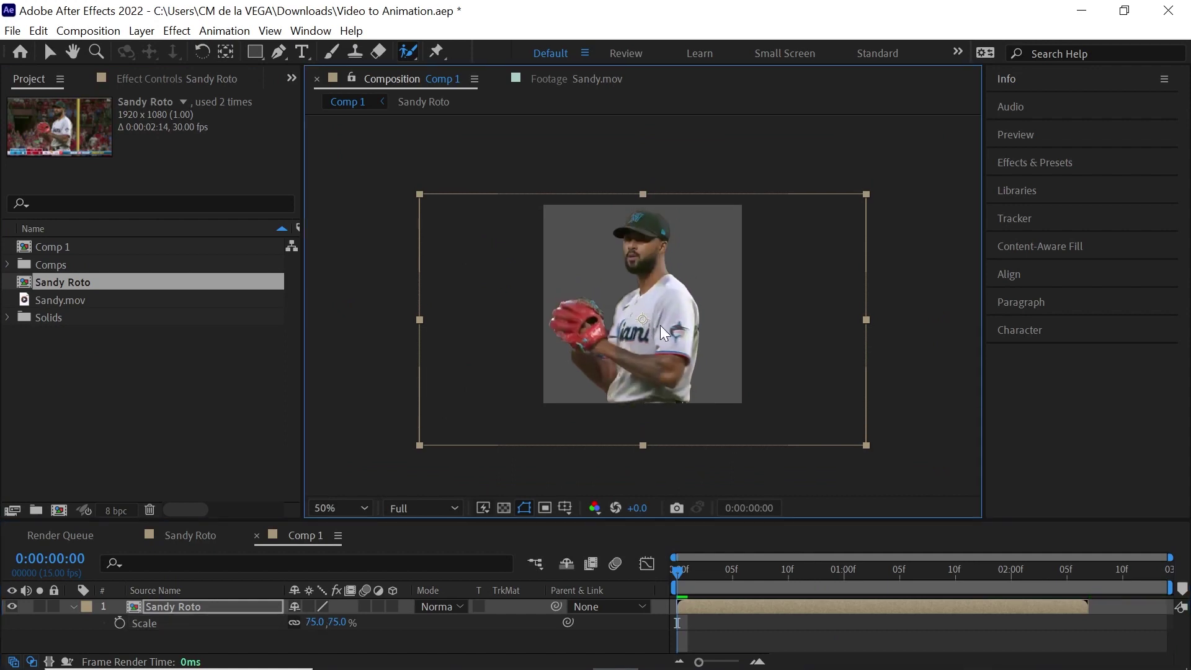
Preview Comp 1 and end the work area at the last filled frame, 0:00:02:06
{"action": "key", "text": "/"}
{"action": "key", "text": "space"}
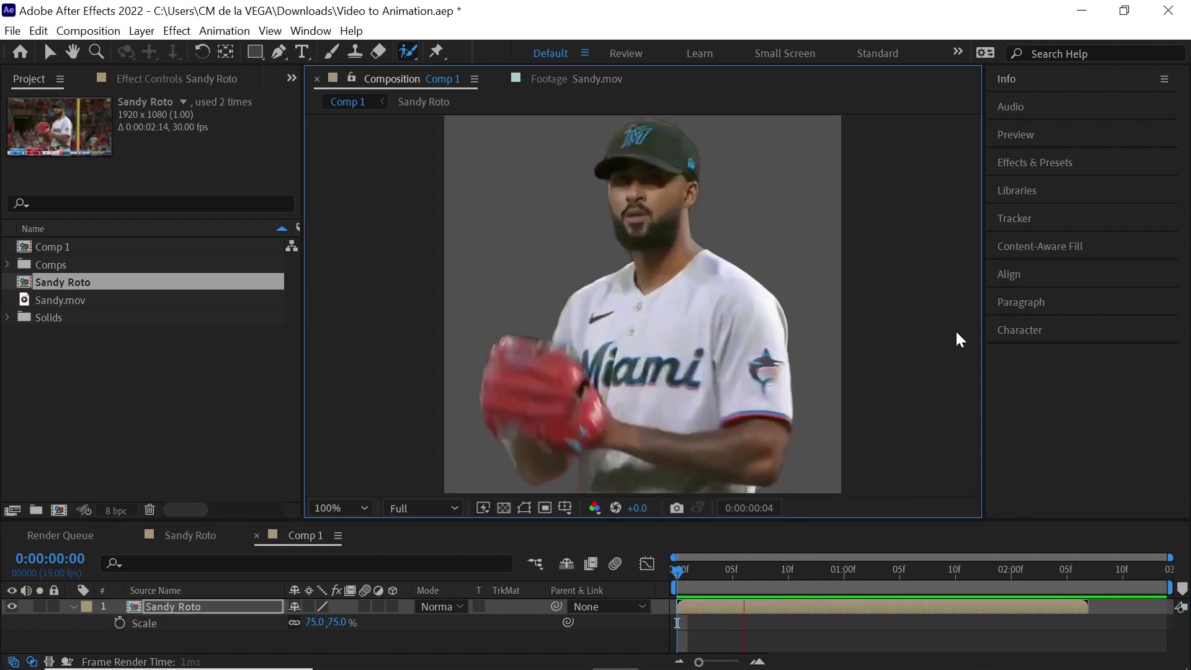
{"action": "left_click", "coordinate": [1085, 570]}
{"action": "key", "text": "Page_Up"}
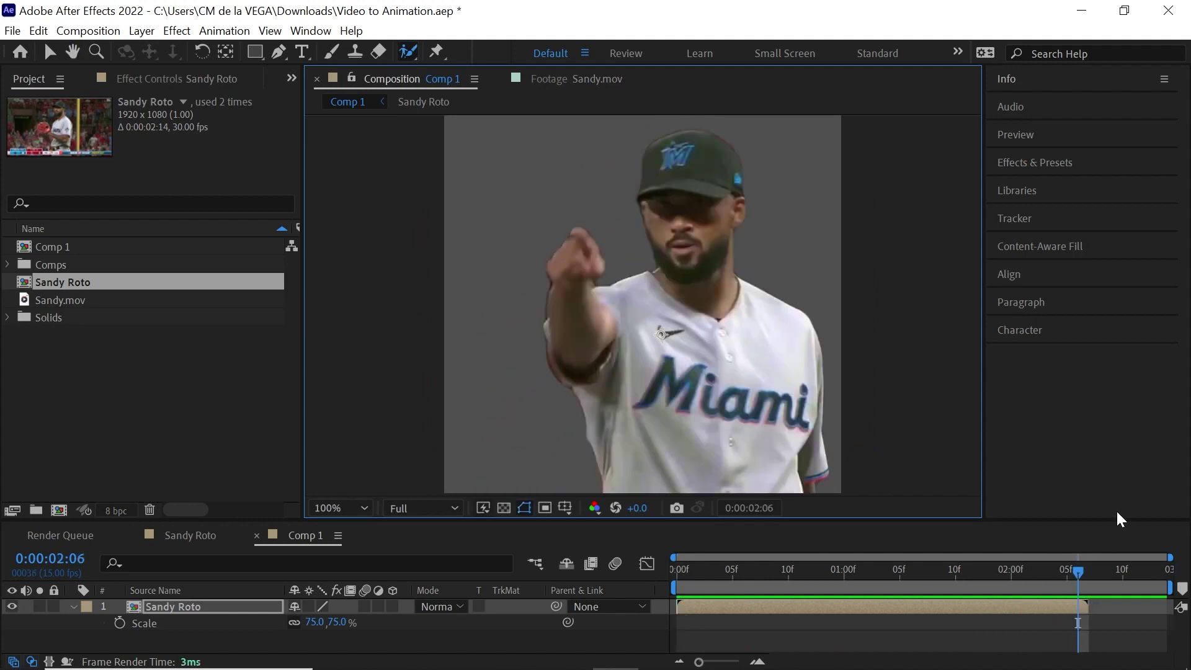
{"action": "key", "text": "n"}
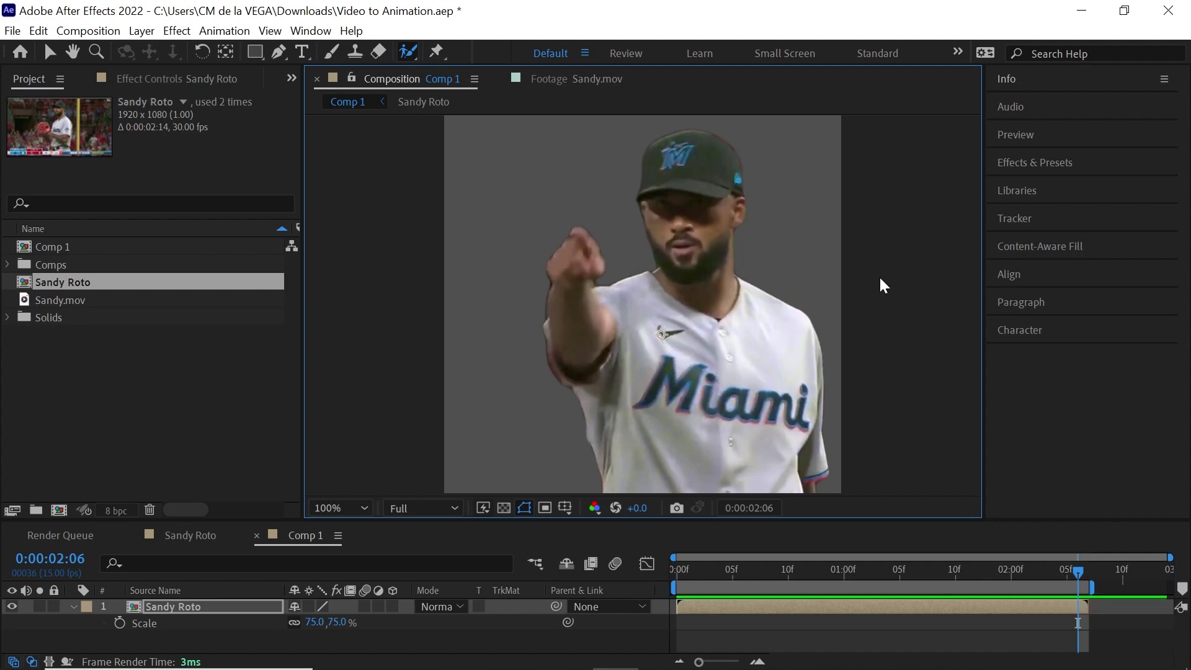
Add a 3CF04F green solid, send it beneath Sandy Roto, and scrub to check the composite
{"action": "key", "text": "ctrl+y"}
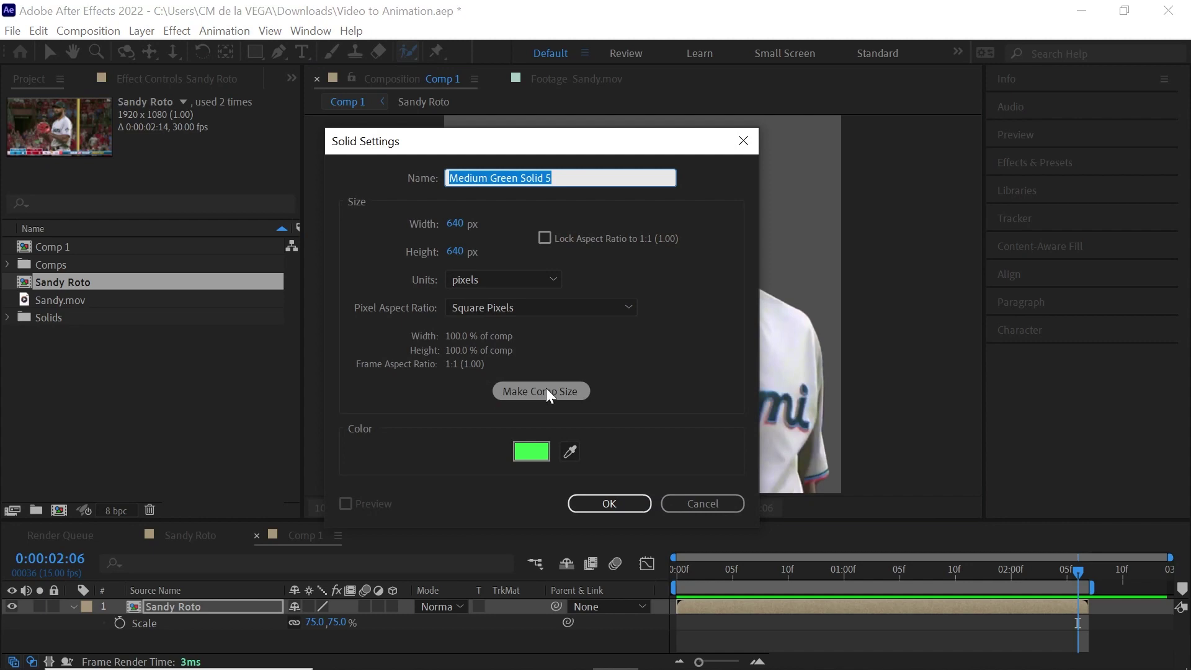
{"action": "left_click", "coordinate": [531, 451]}
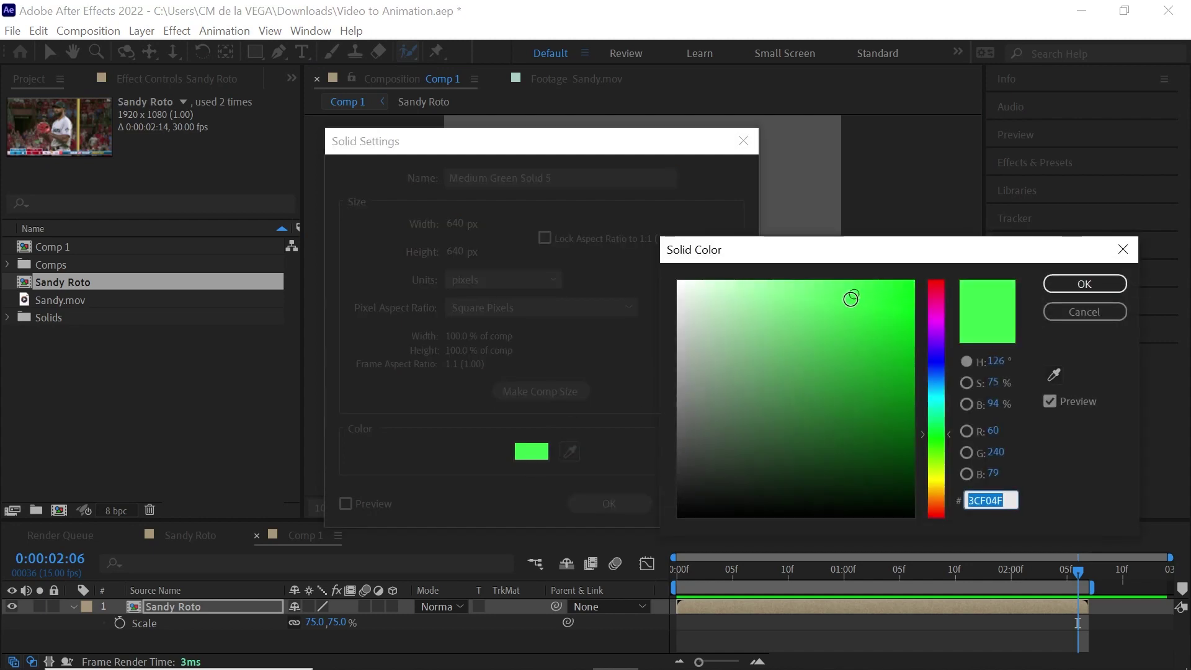
{"action": "left_click", "coordinate": [1085, 284]}
{"action": "left_click", "coordinate": [634, 504]}
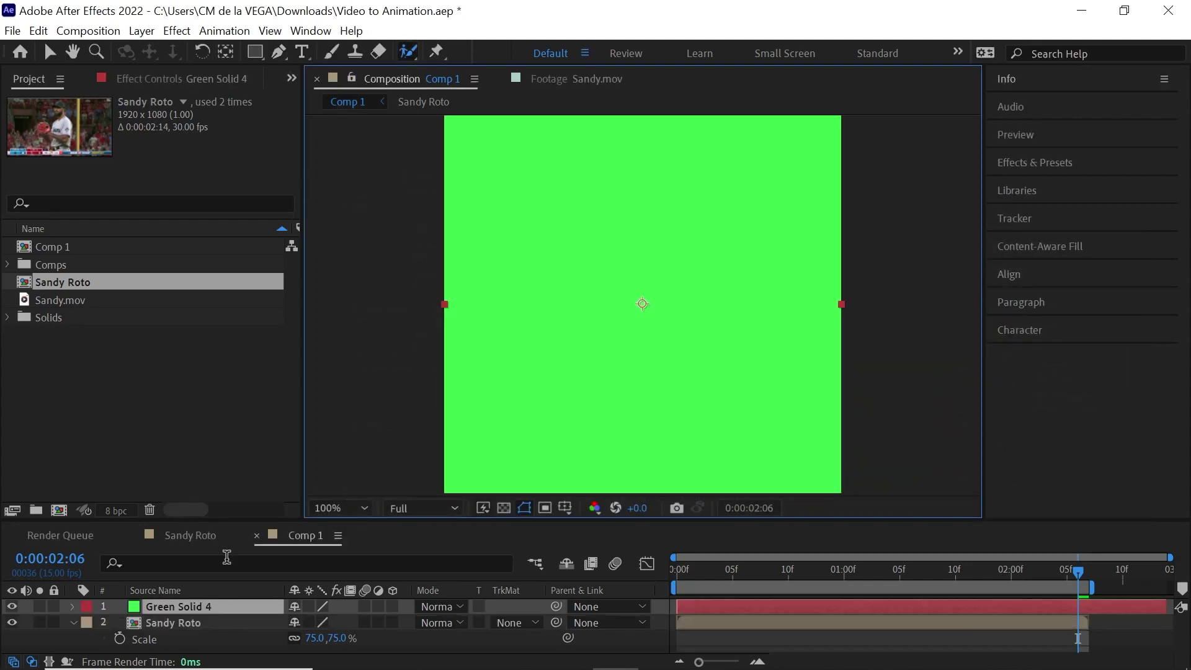
{"action": "left_click", "coordinate": [202, 603]}
{"action": "key", "text": "ctrl+shift+bracketleft"}
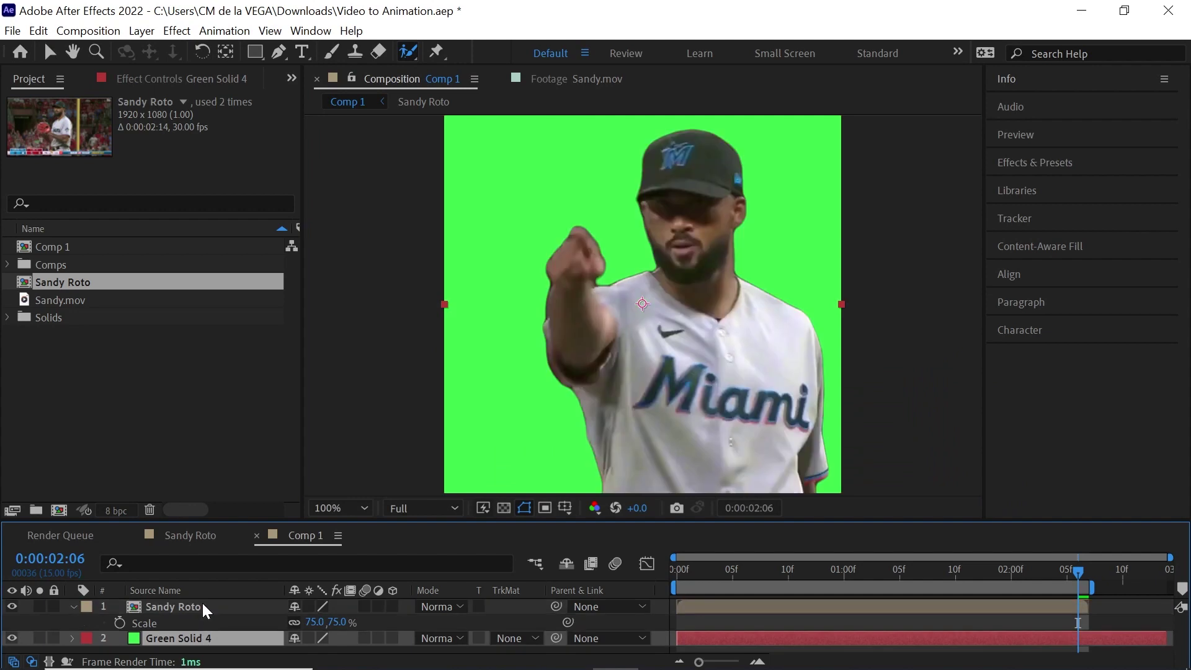
{"action": "left_click_drag", "start_coordinate": [688, 571], "coordinate": [793, 575]}
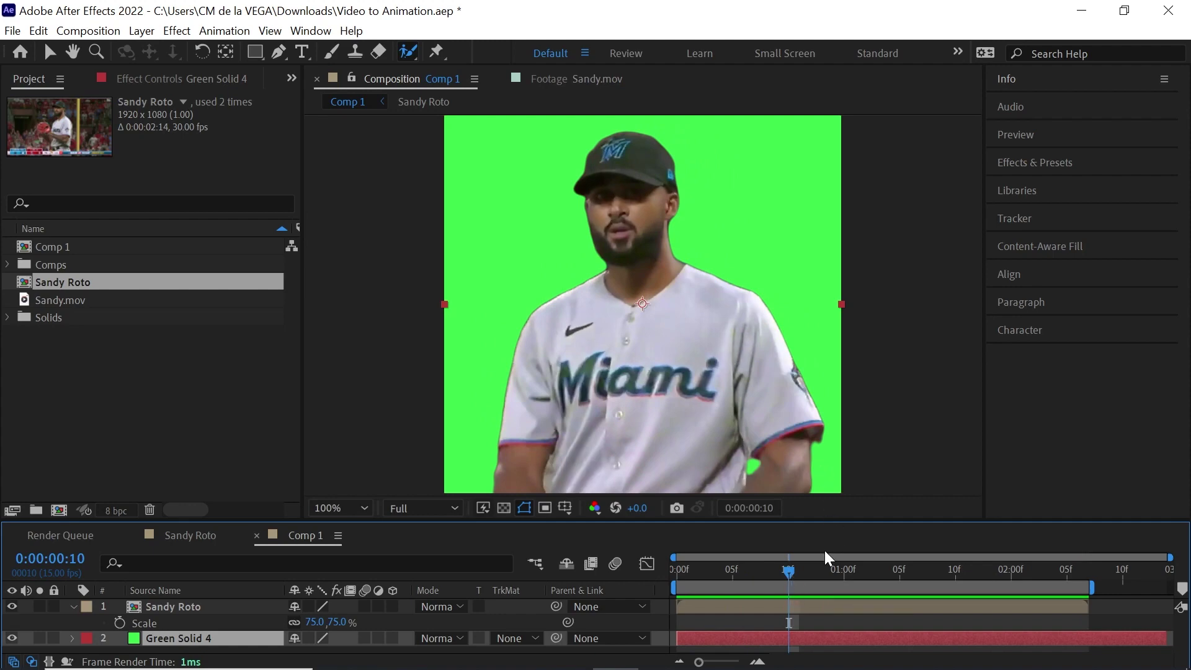
{"action": "left_click_drag", "start_coordinate": [801, 568], "coordinate": [944, 569]}
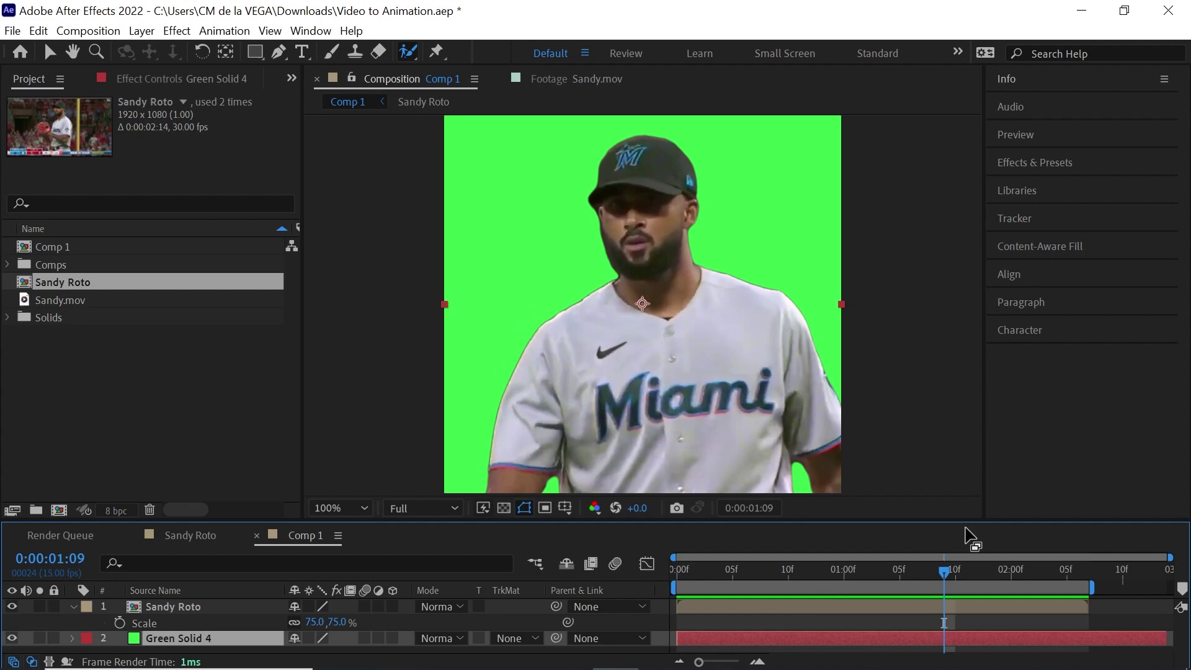
Add Comp 1 to the Render Queue and choose the JPEG output preset
{"action": "key", "text": "ctrl+m"}
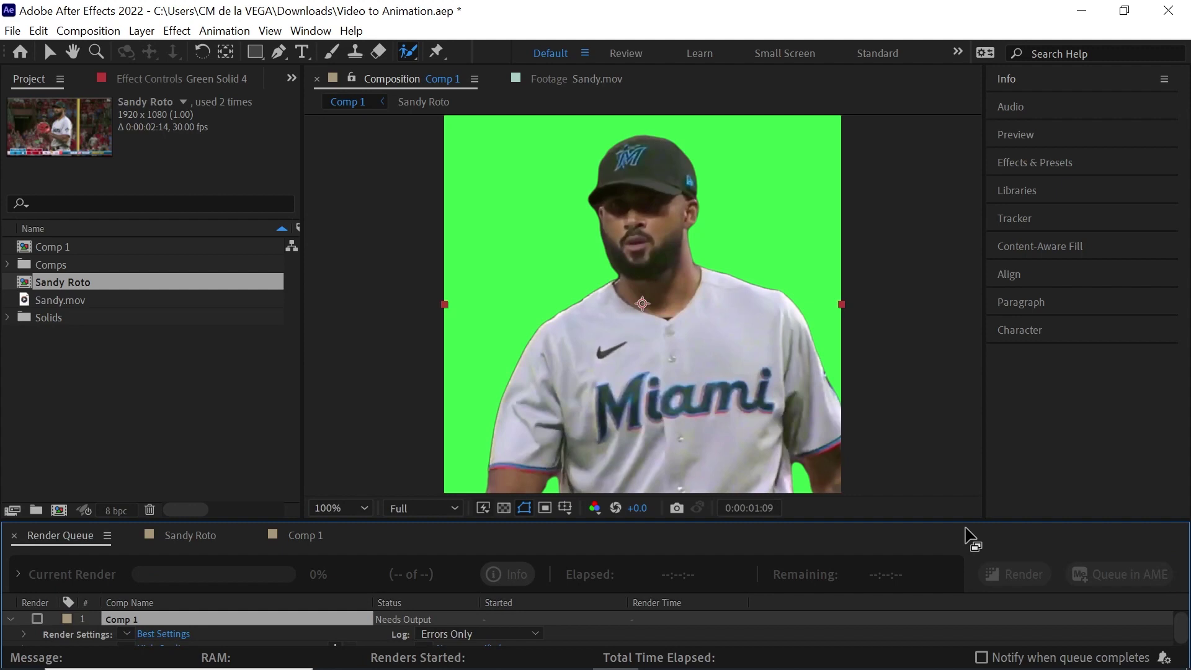
{"action": "key", "text": "grave"}
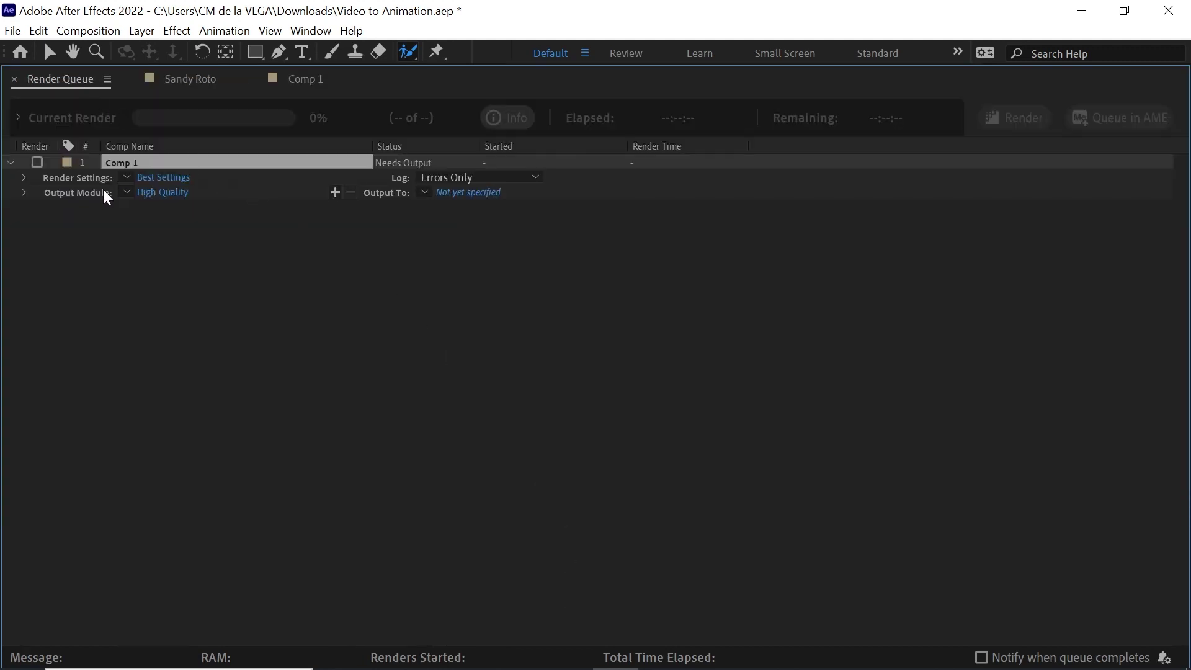
{"action": "left_click", "coordinate": [126, 193]}
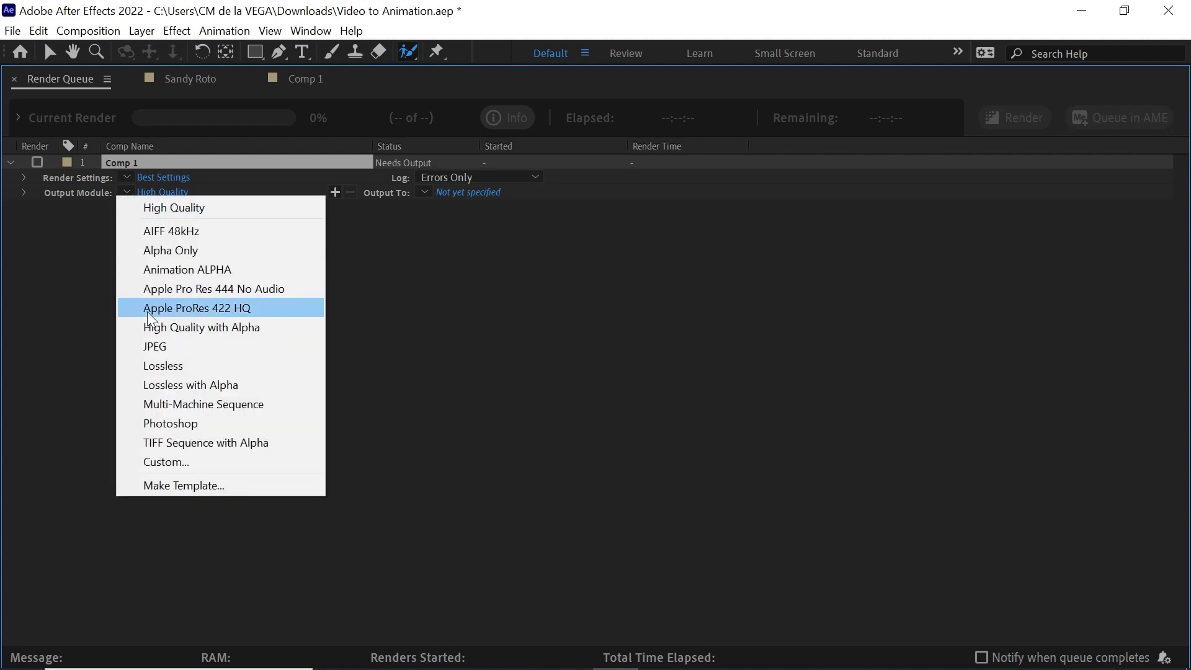
{"action": "left_click", "coordinate": [157, 346]}
Set the JPEG Sequence format options to Maximum quality (10) and confirm the output module
{"action": "left_click", "coordinate": [150, 192]}
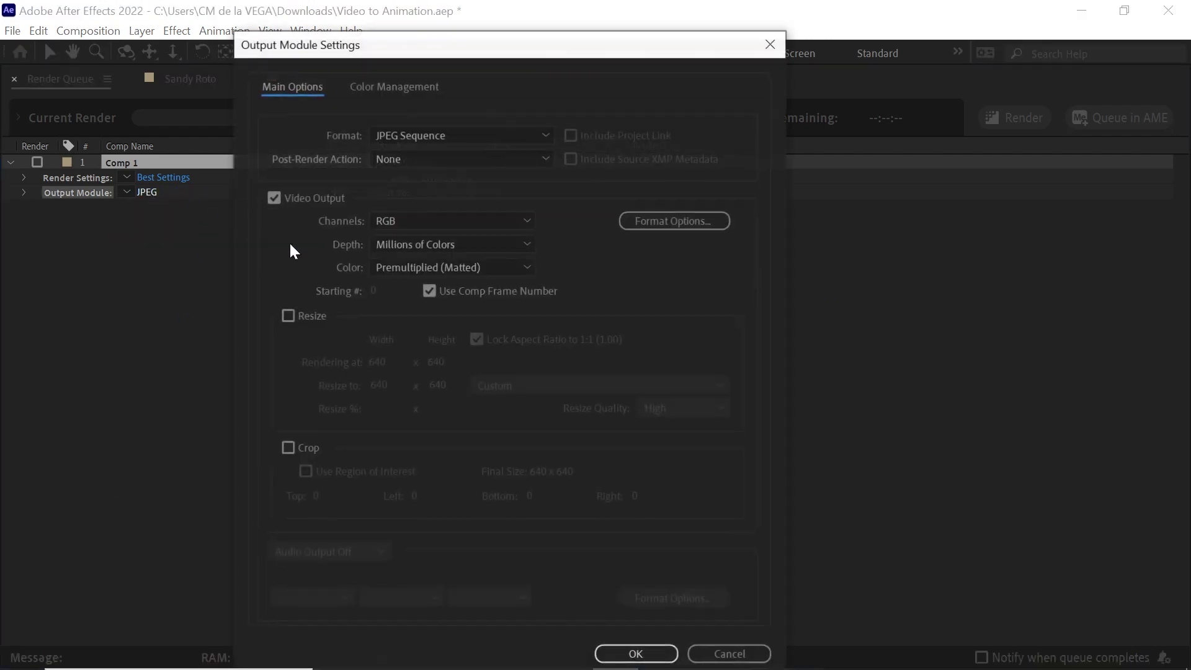
{"action": "left_click", "coordinate": [705, 222]}
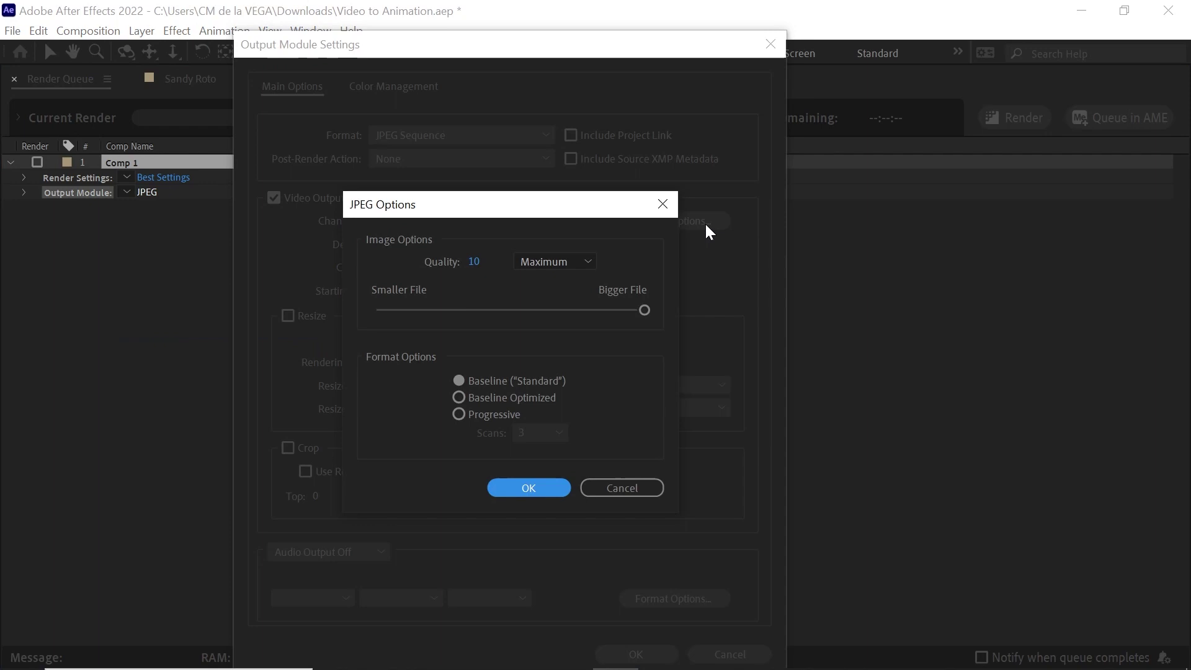
{"action": "left_click", "coordinate": [572, 263]}
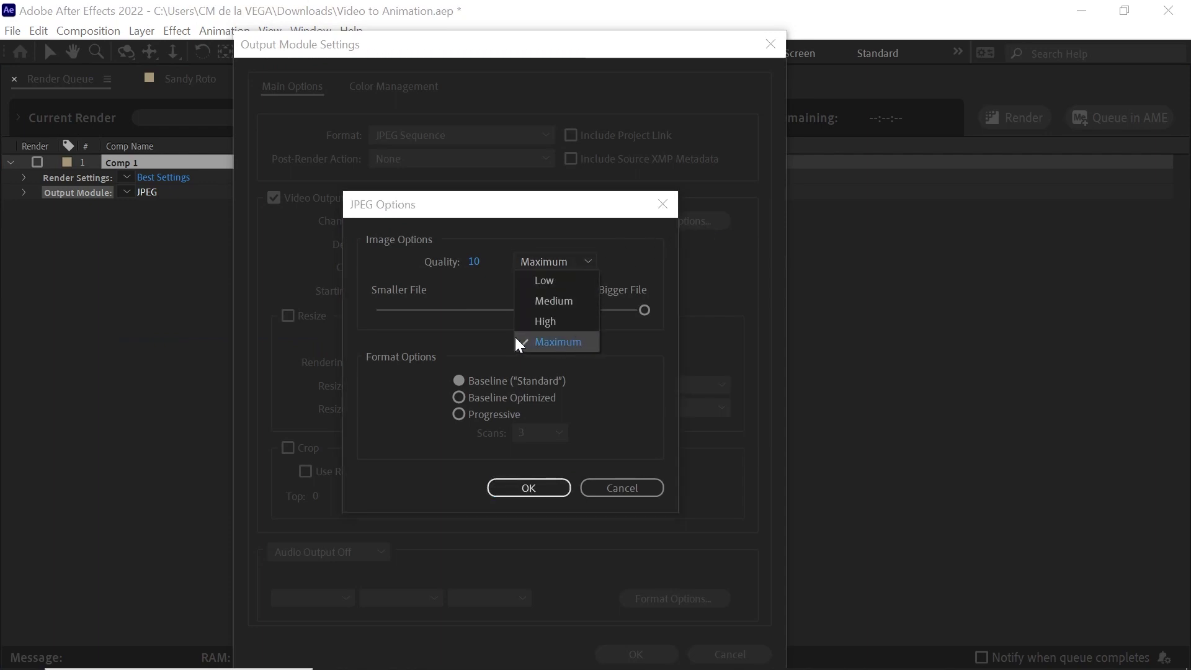
{"action": "left_click", "coordinate": [552, 342]}
{"action": "mouse_move", "coordinate": [643, 309]}
{"action": "left_mouse_down"}
{"action": "mouse_move", "coordinate": [579, 311]}
{"action": "mouse_move", "coordinate": [645, 310]}
{"action": "left_mouse_up"}
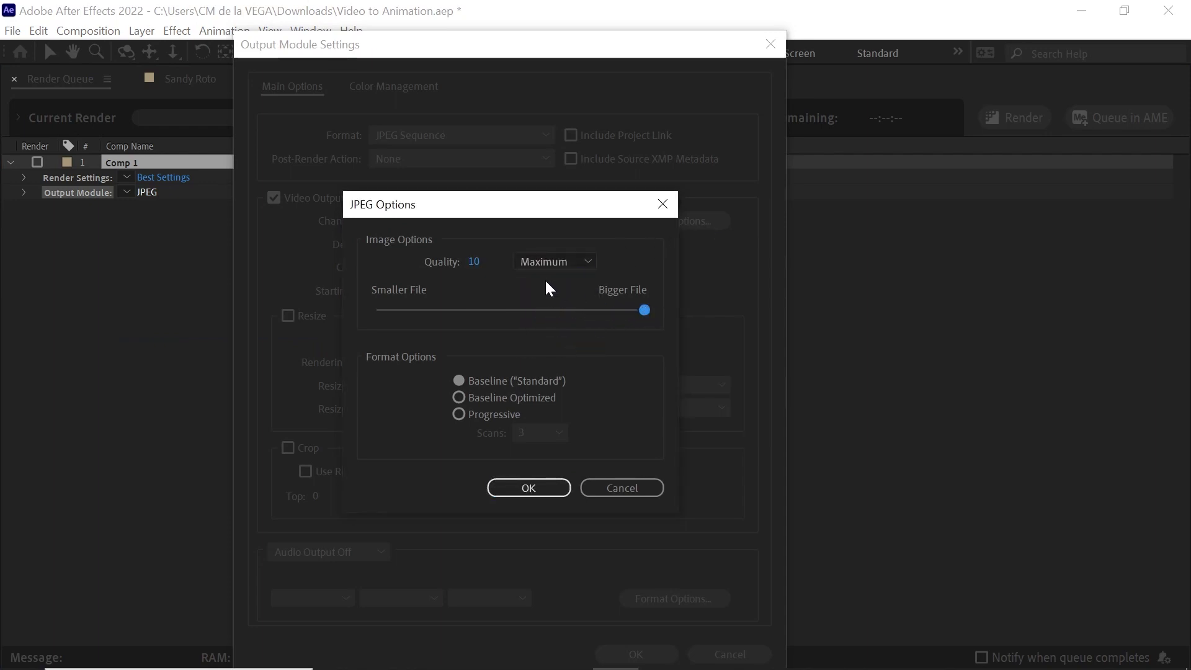
{"action": "left_click", "coordinate": [537, 486]}
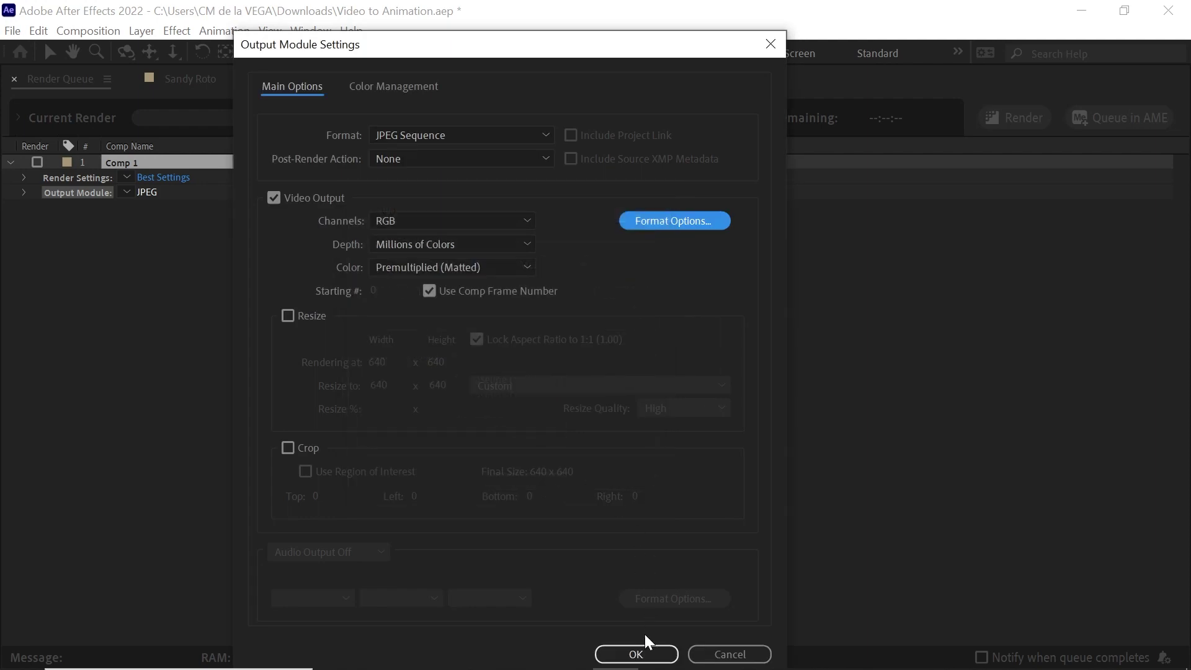
{"action": "left_click", "coordinate": [638, 654]}
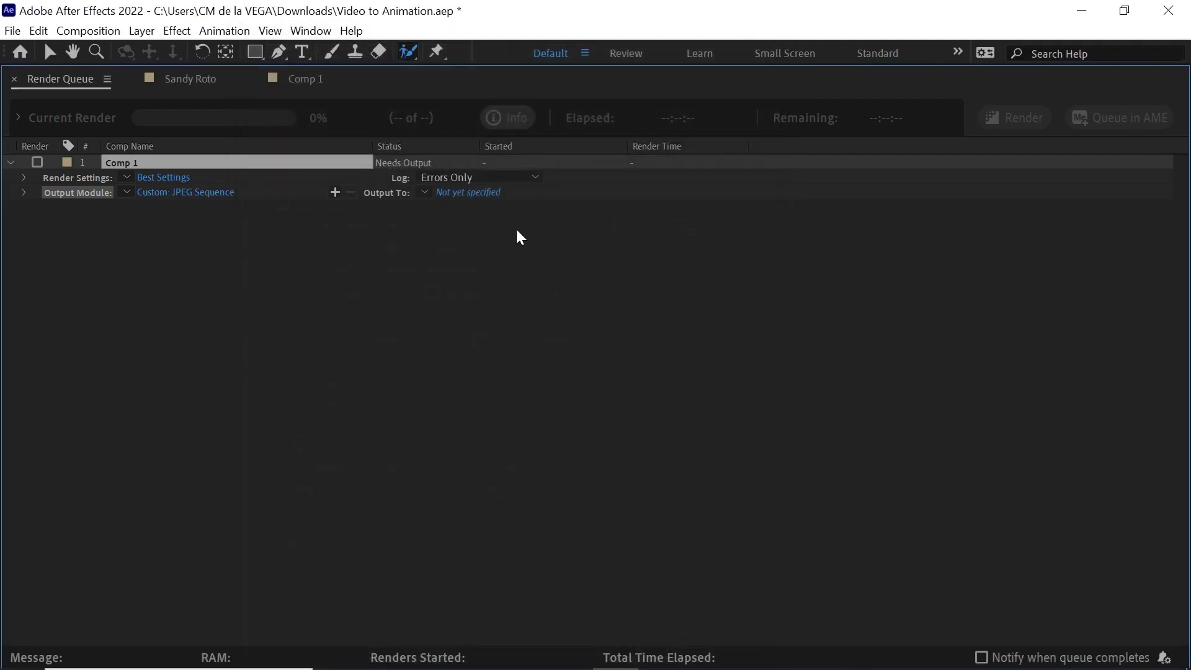
Send the render to a new Downloads\Img Sequence folder with frames named 'Sandy Input_[####].jpg'
{"action": "left_click", "coordinate": [456, 194]}
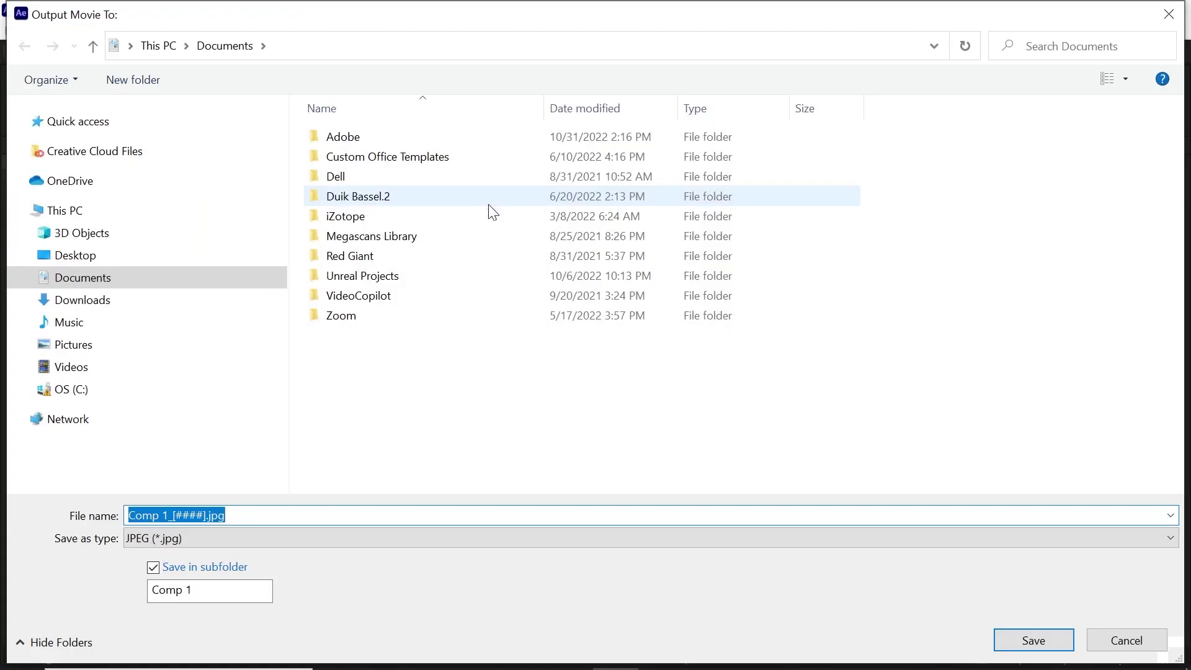
{"action": "left_click", "coordinate": [96, 300]}
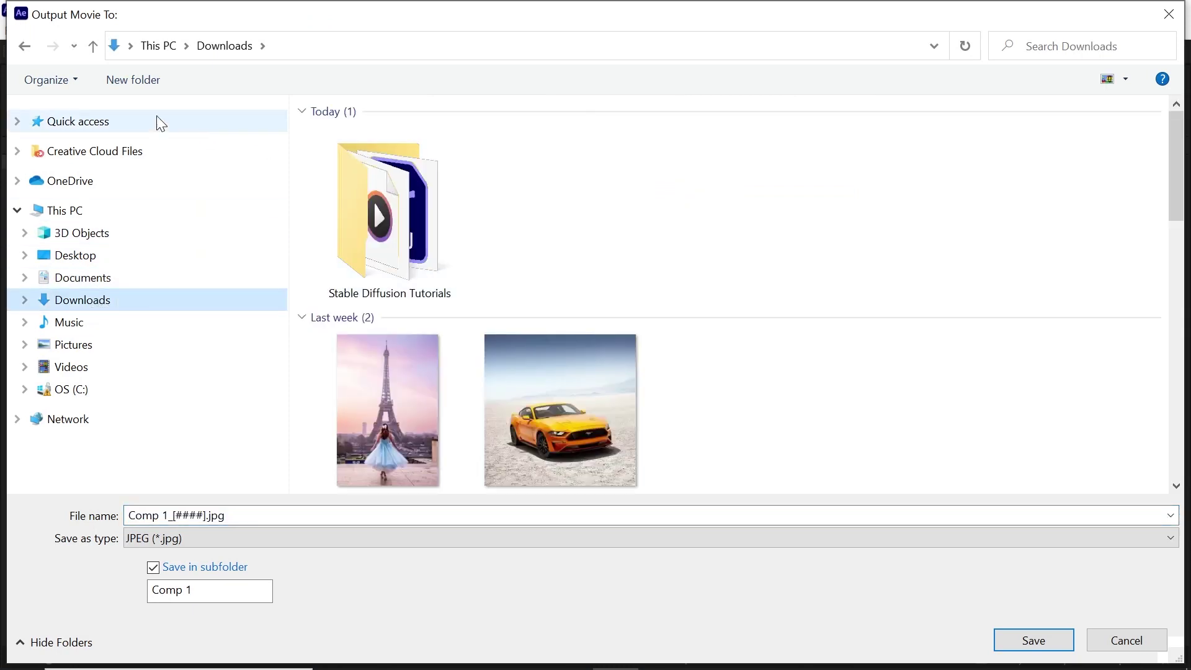
{"action": "left_click", "coordinate": [144, 86]}
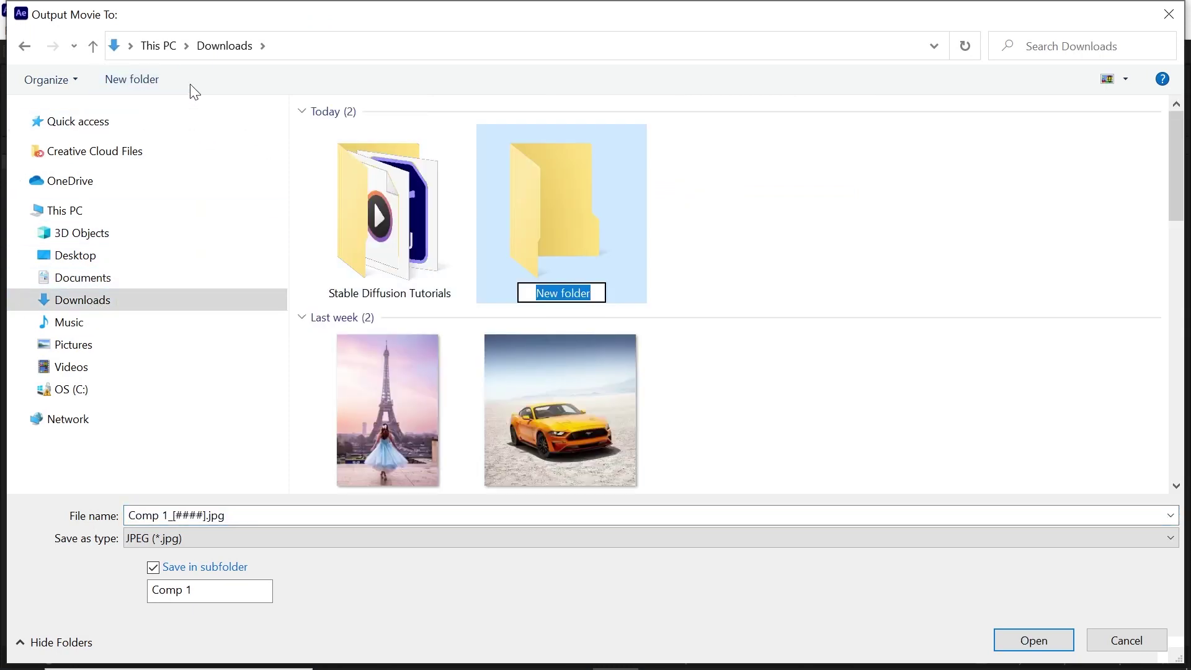
{"action": "type", "text": "Img Seq"}
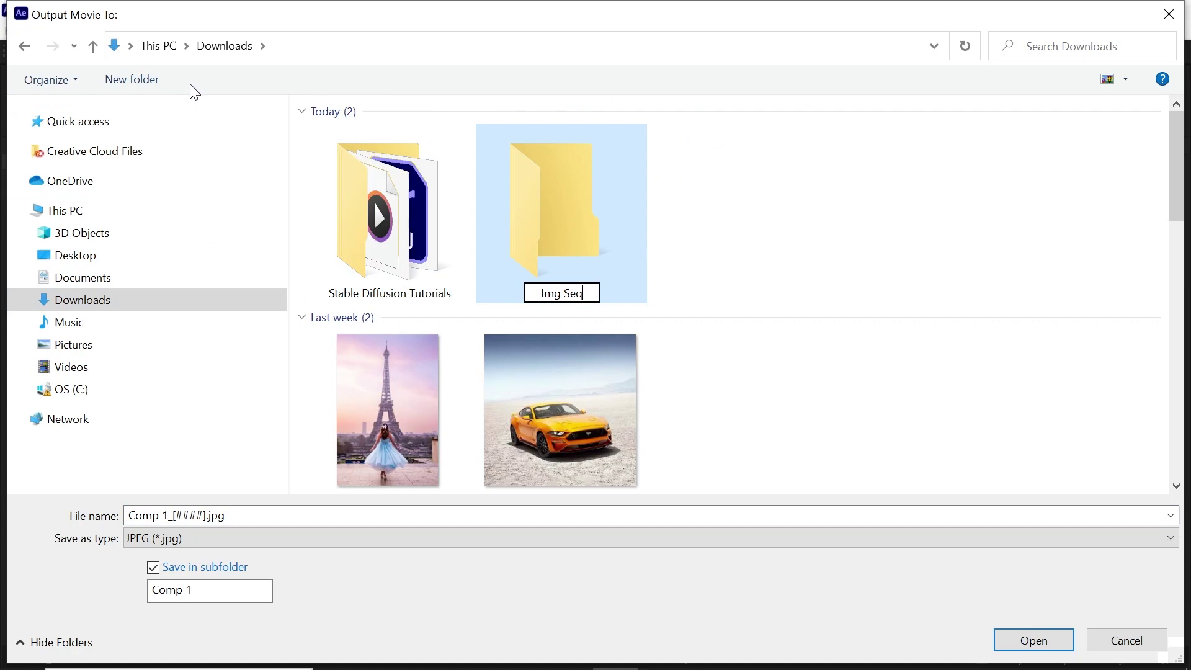
{"action": "type", "text": "uence"}
{"action": "key", "text": "Return"}
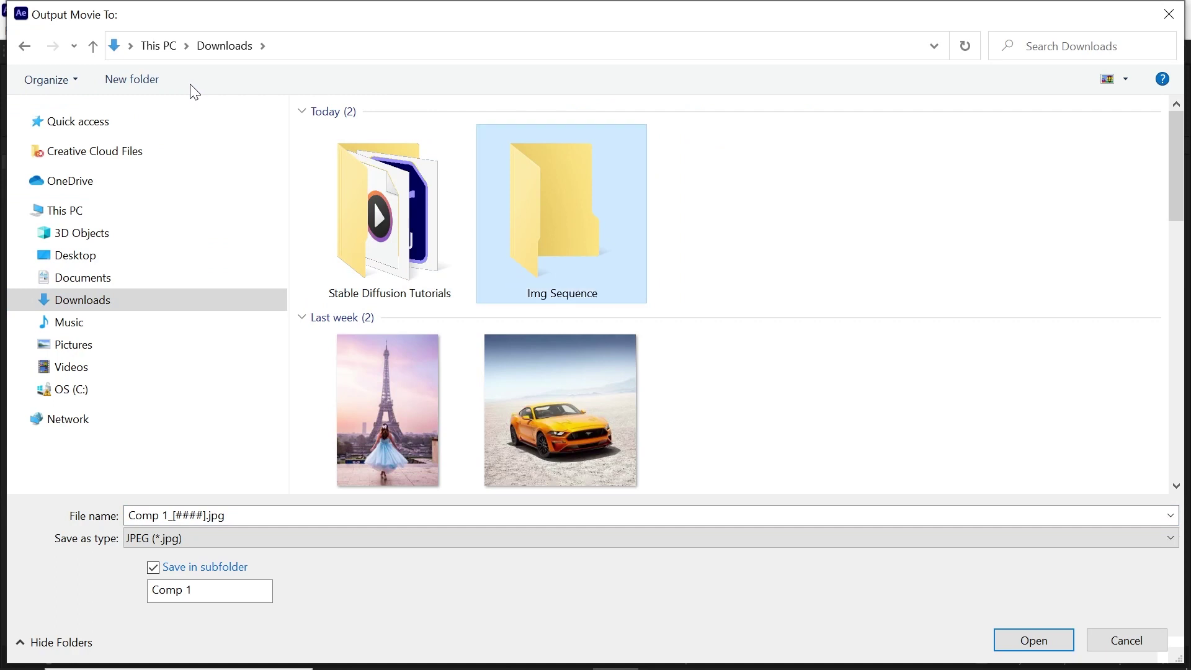
{"action": "double_click", "coordinate": [564, 214]}
{"action": "left_click", "coordinate": [173, 515]}
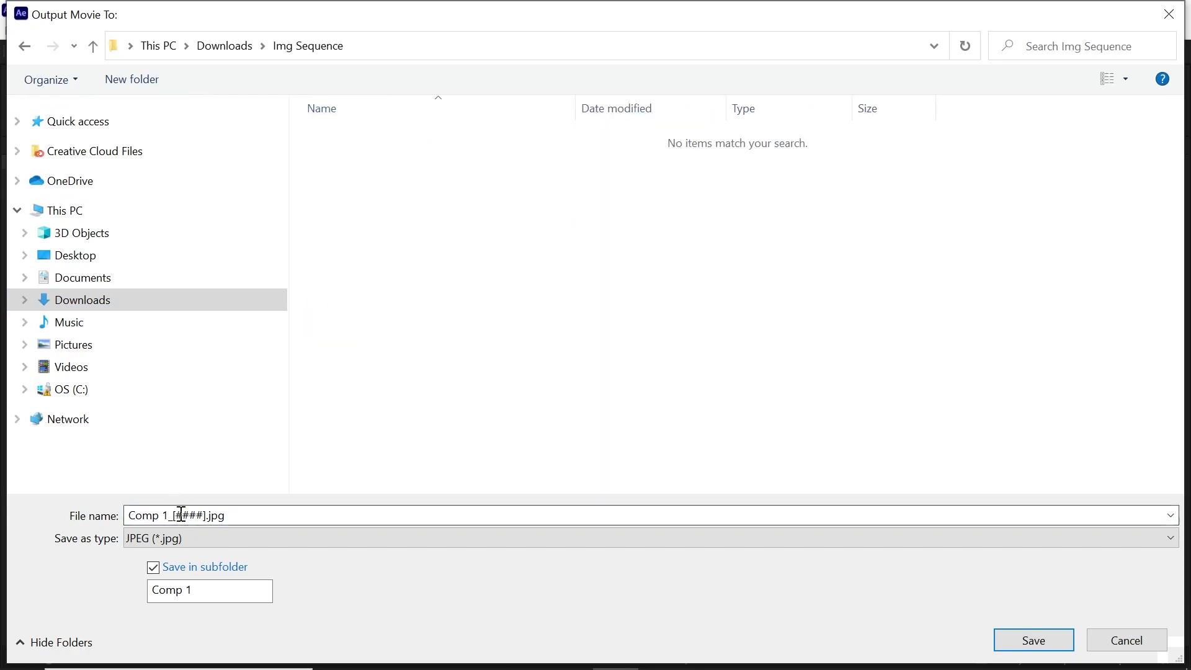
{"action": "left_click_drag", "start_coordinate": [168, 515], "coordinate": [107, 512]}
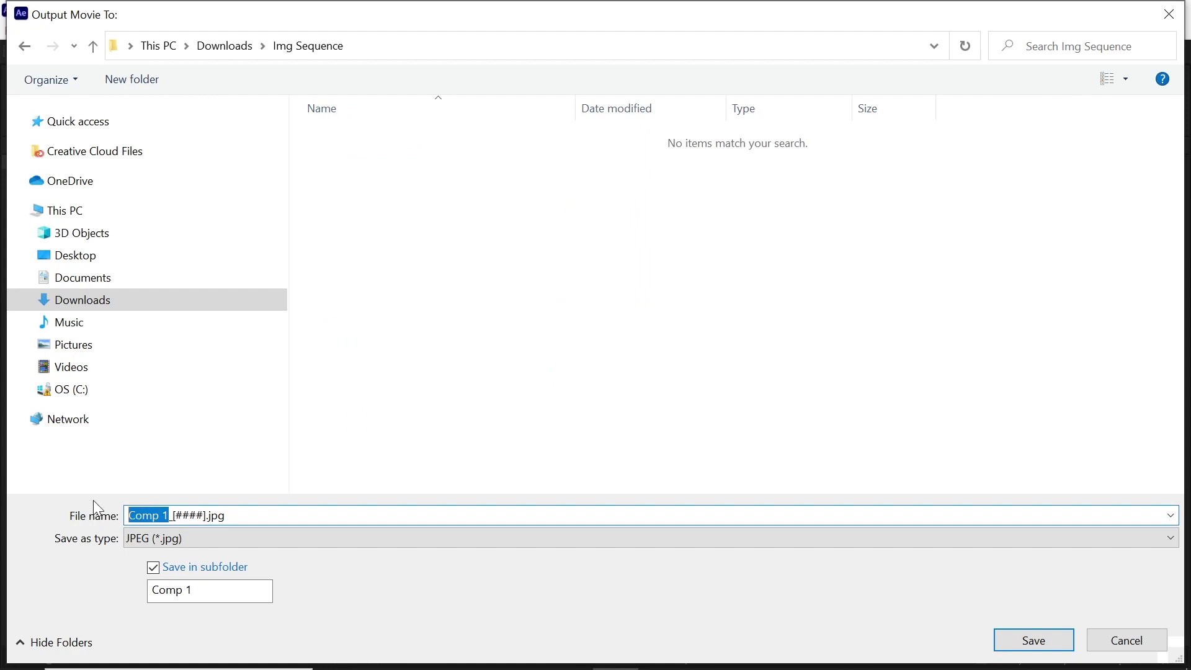
{"action": "type", "text": "Sandy Input"}
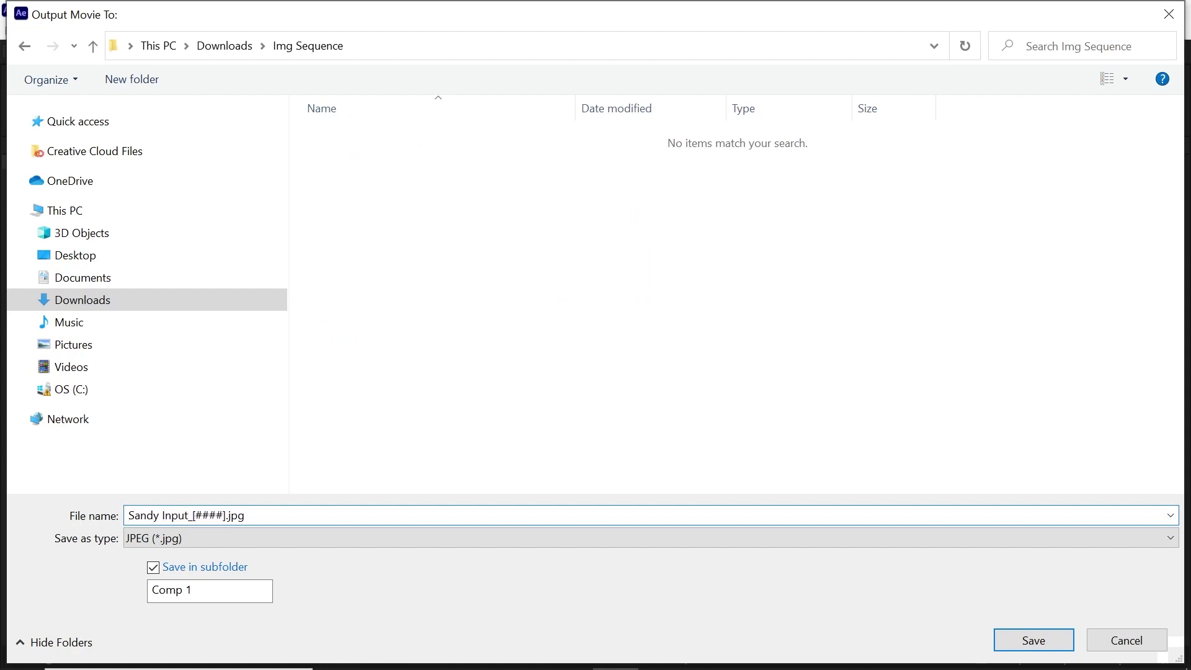
{"action": "left_click", "coordinate": [1037, 645]}
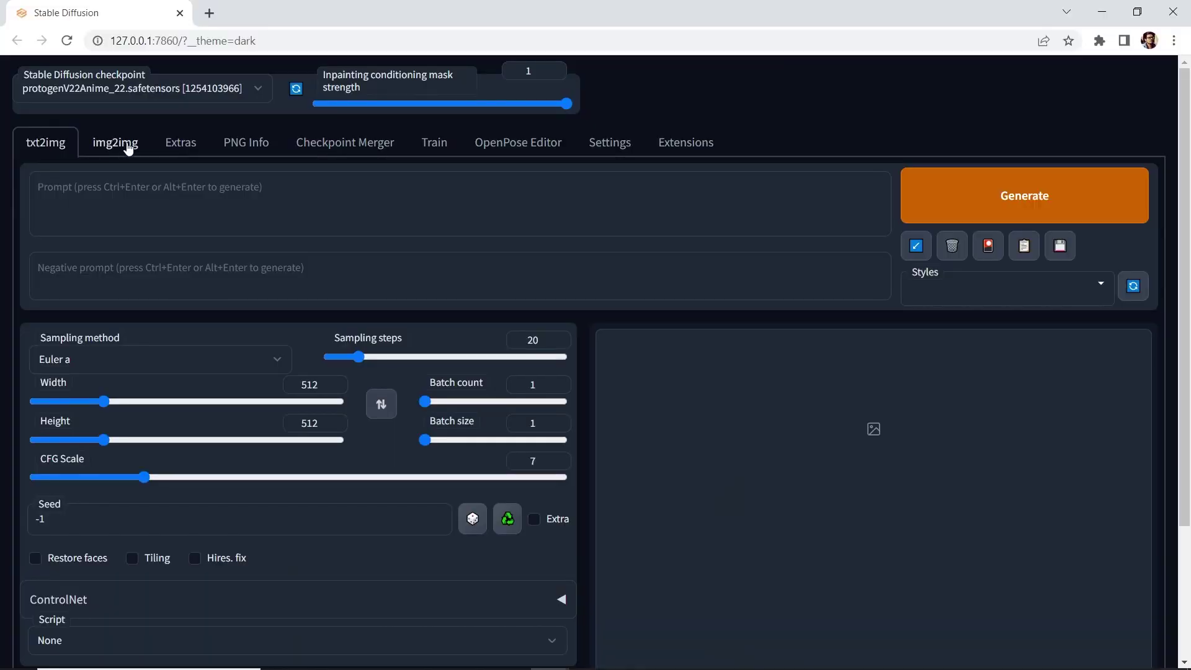
On the img2img tab with the protogenV22Anime checkpoint, upload Sandy_0000.jpg as the input image
{"action": "left_click", "coordinate": [127, 140]}
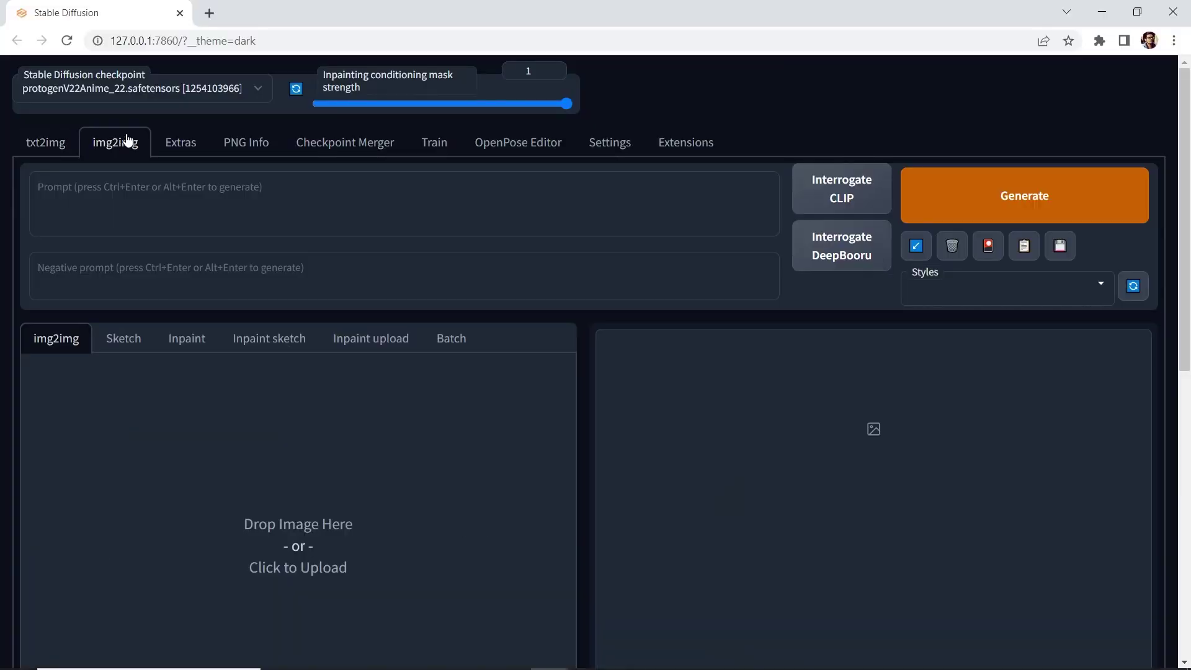
{"action": "left_click", "coordinate": [229, 88]}
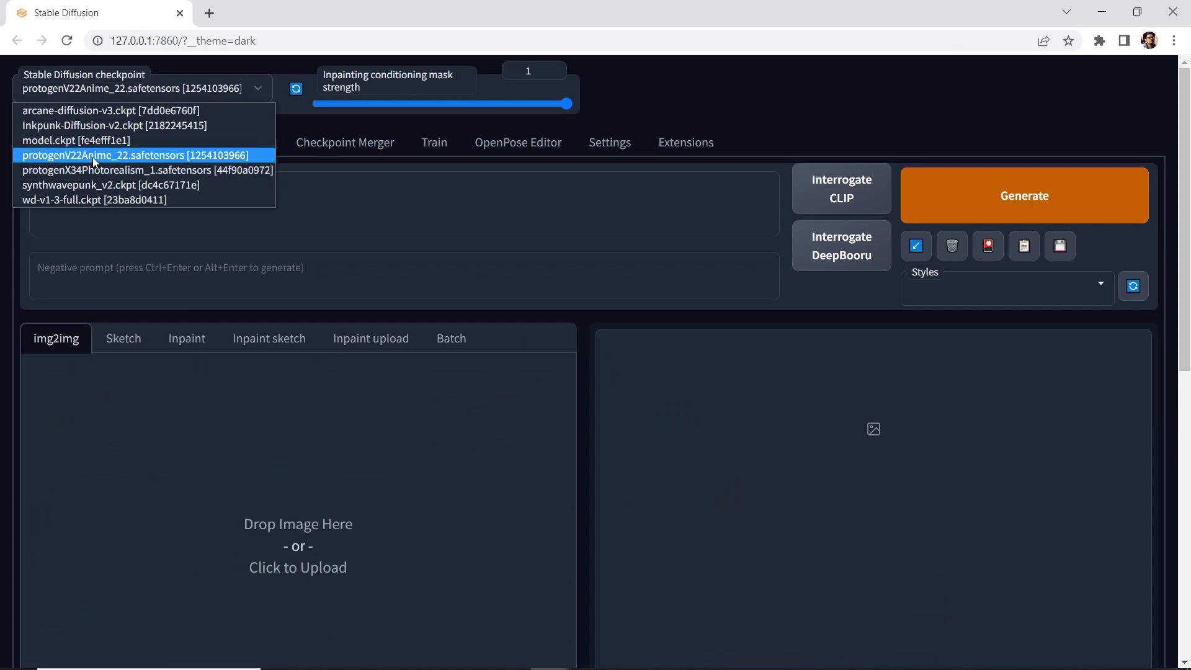
{"action": "left_click", "coordinate": [118, 156]}
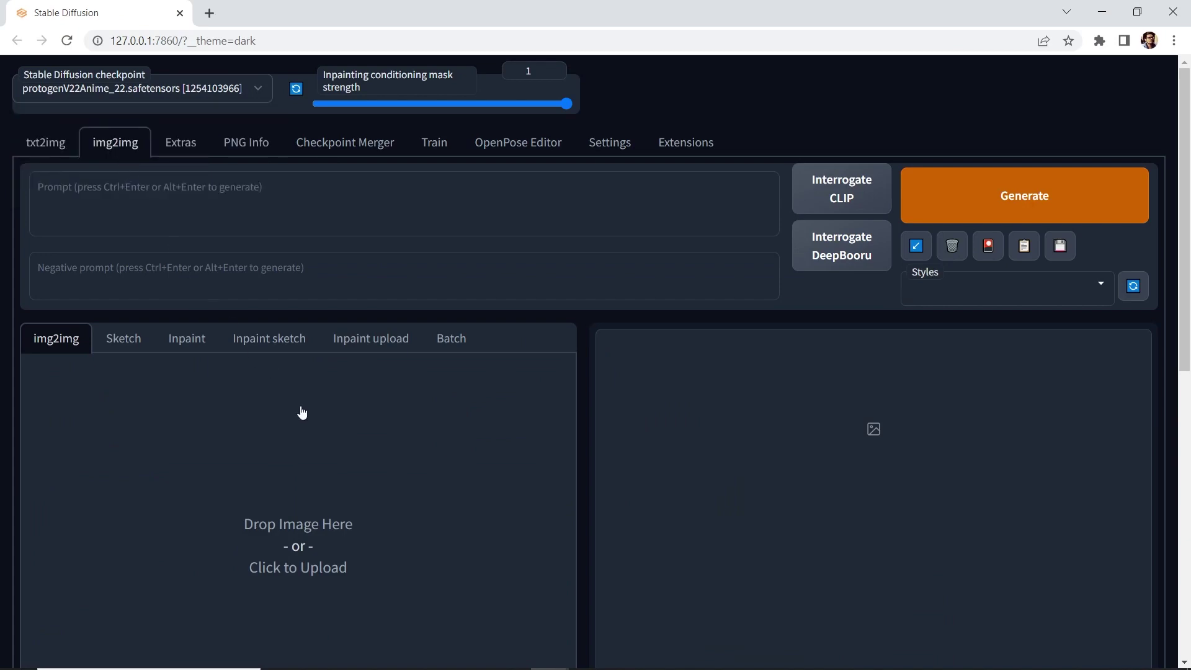
{"action": "left_click", "coordinate": [316, 538]}
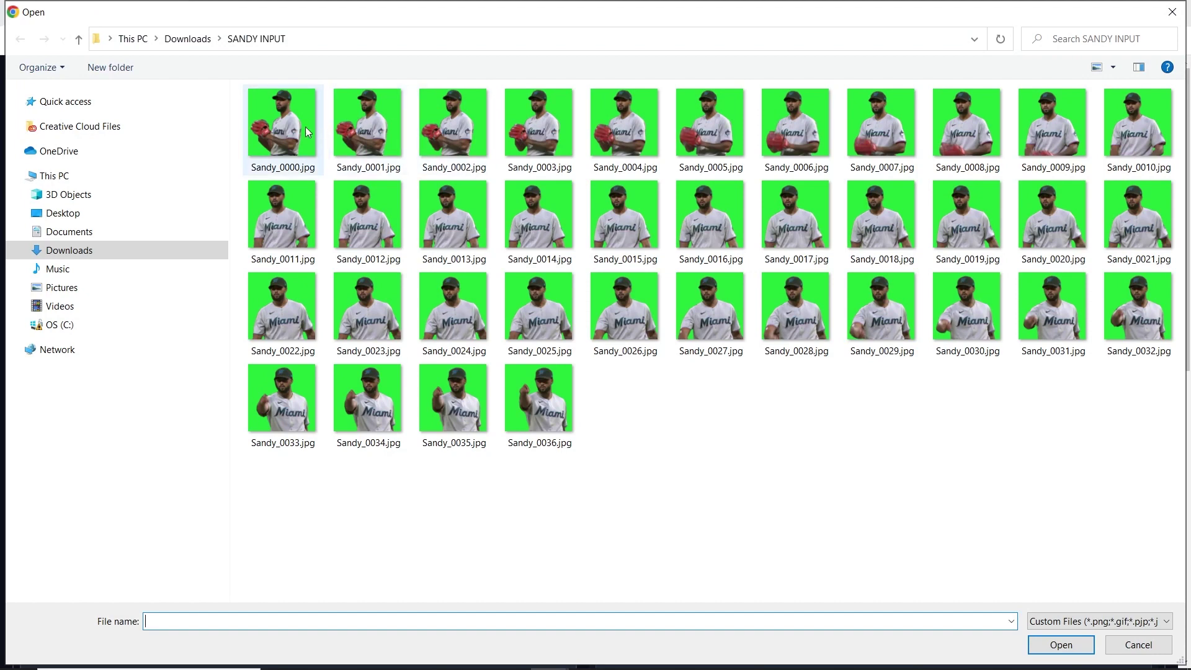
{"action": "left_click", "coordinate": [283, 136]}
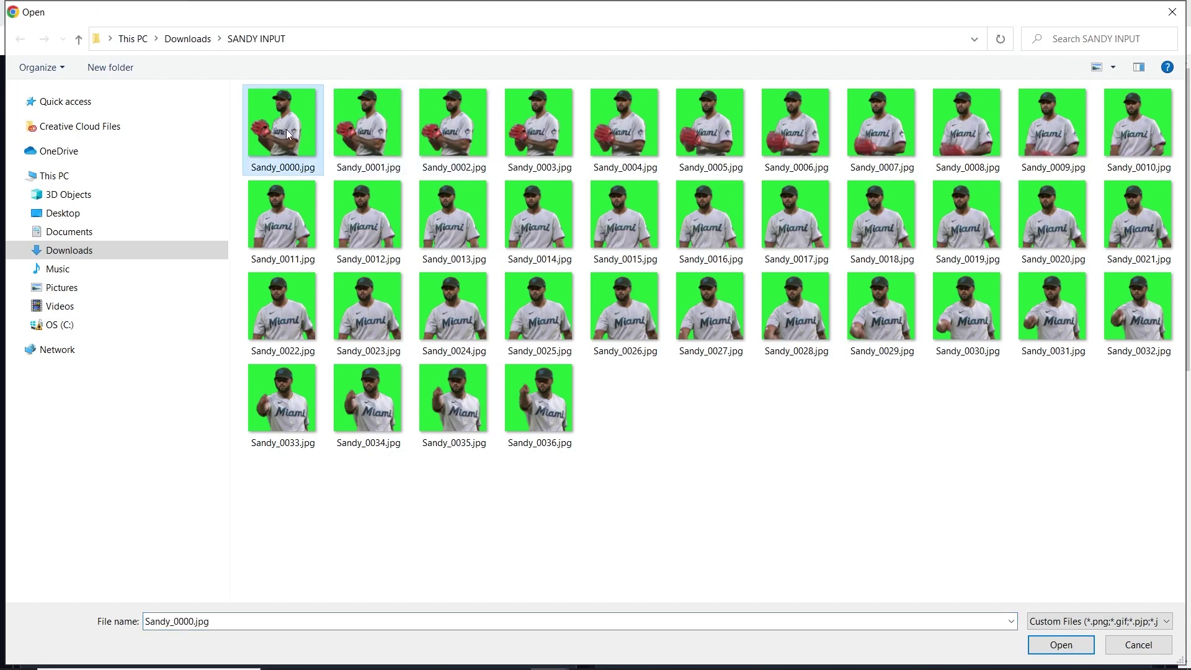
{"action": "left_click", "coordinate": [1059, 645]}
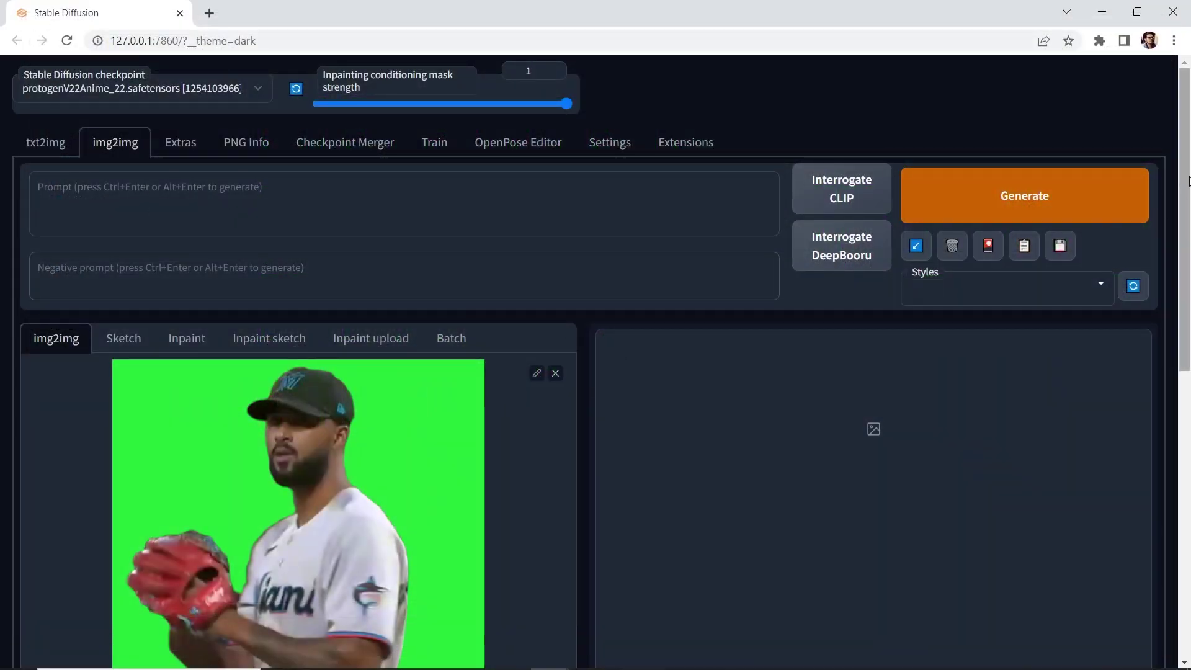
{"action": "scroll", "coordinate": [1185, 170], "scroll_direction": "down", "scroll_amount": 8}
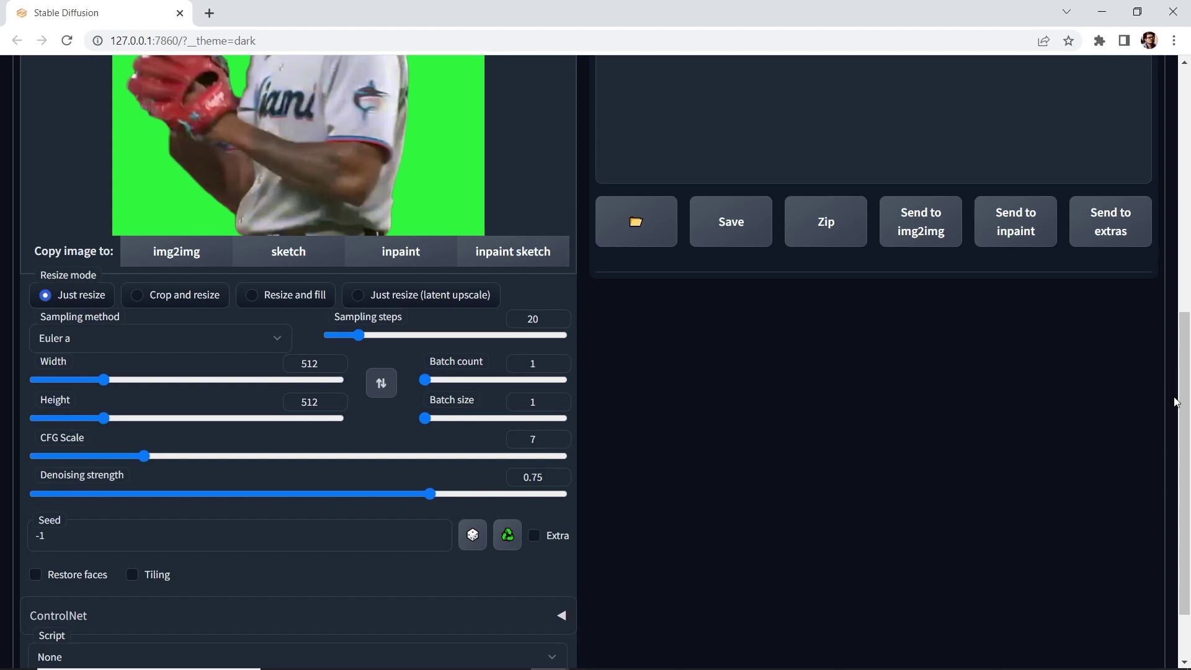
{"action": "left_click_drag", "start_coordinate": [1177, 402], "coordinate": [1157, 151]}
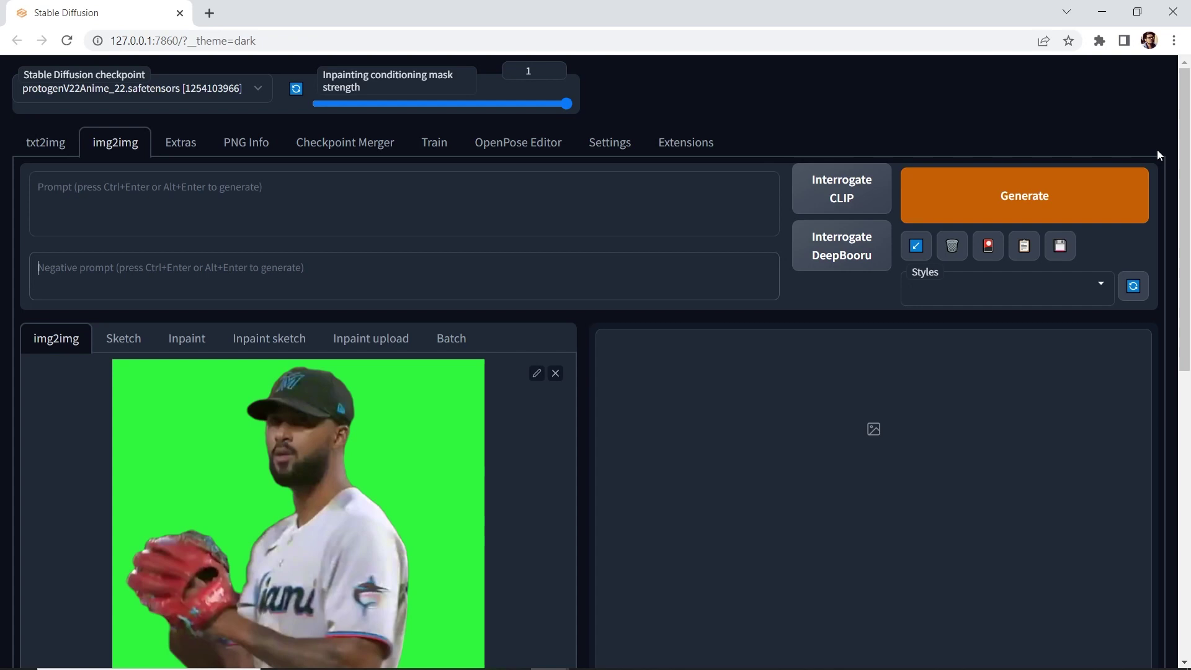
Read the earlier 00099 pitcher render's parameters in PNG Info and send them to img2img
{"action": "left_click", "coordinate": [253, 147]}
{"action": "left_click", "coordinate": [523, 252]}
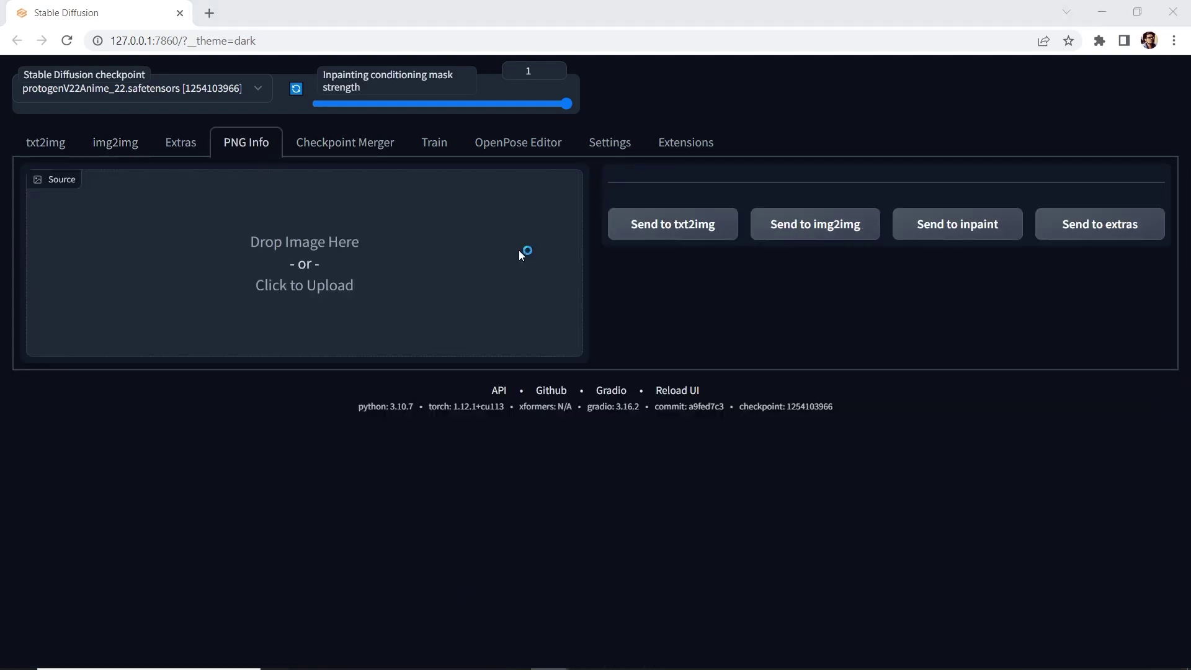
{"action": "left_click", "coordinate": [193, 40]}
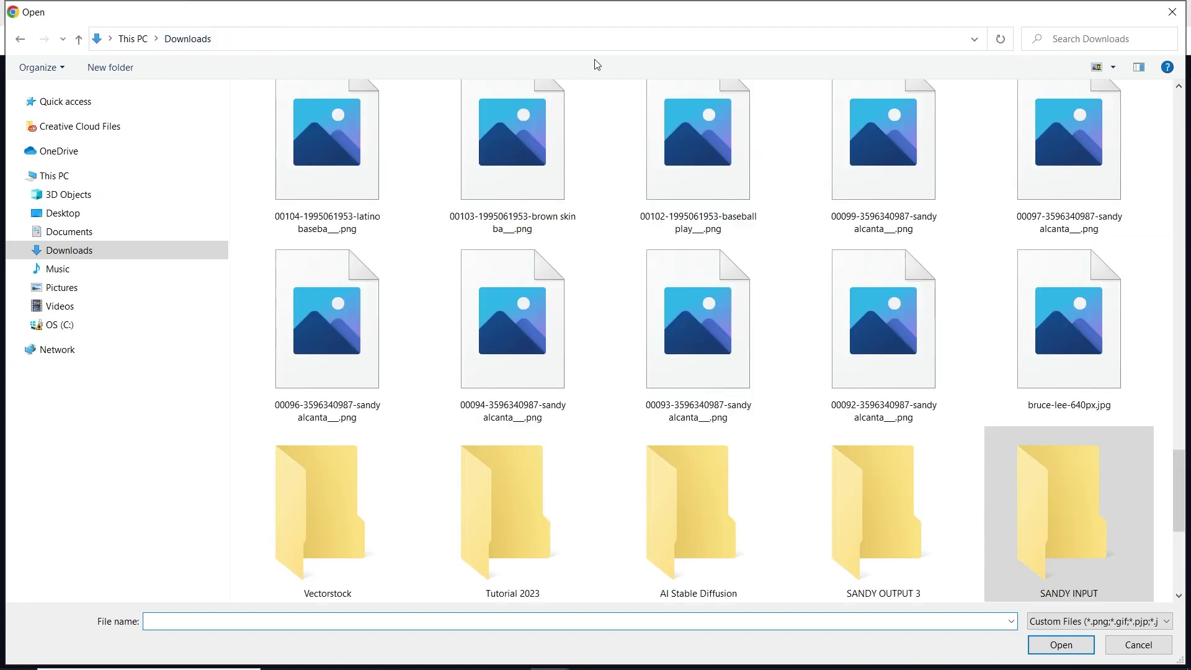
{"action": "left_click_drag", "start_coordinate": [1183, 479], "coordinate": [1183, 452]}
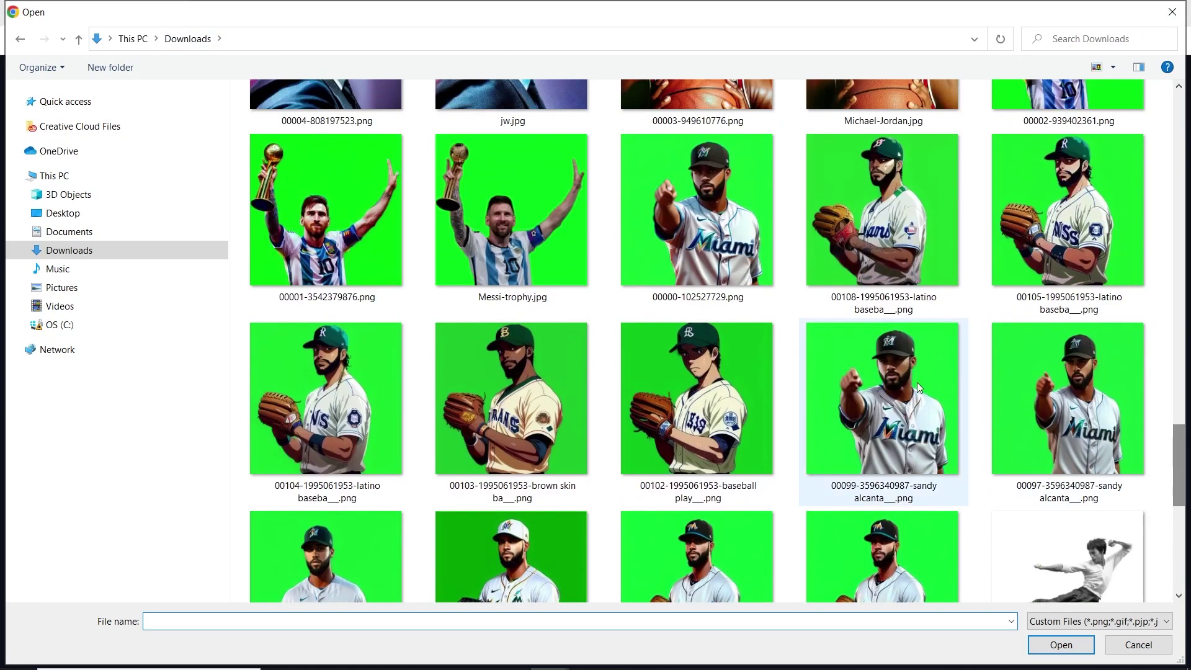
{"action": "left_click", "coordinate": [897, 401]}
{"action": "left_click", "coordinate": [1061, 646]}
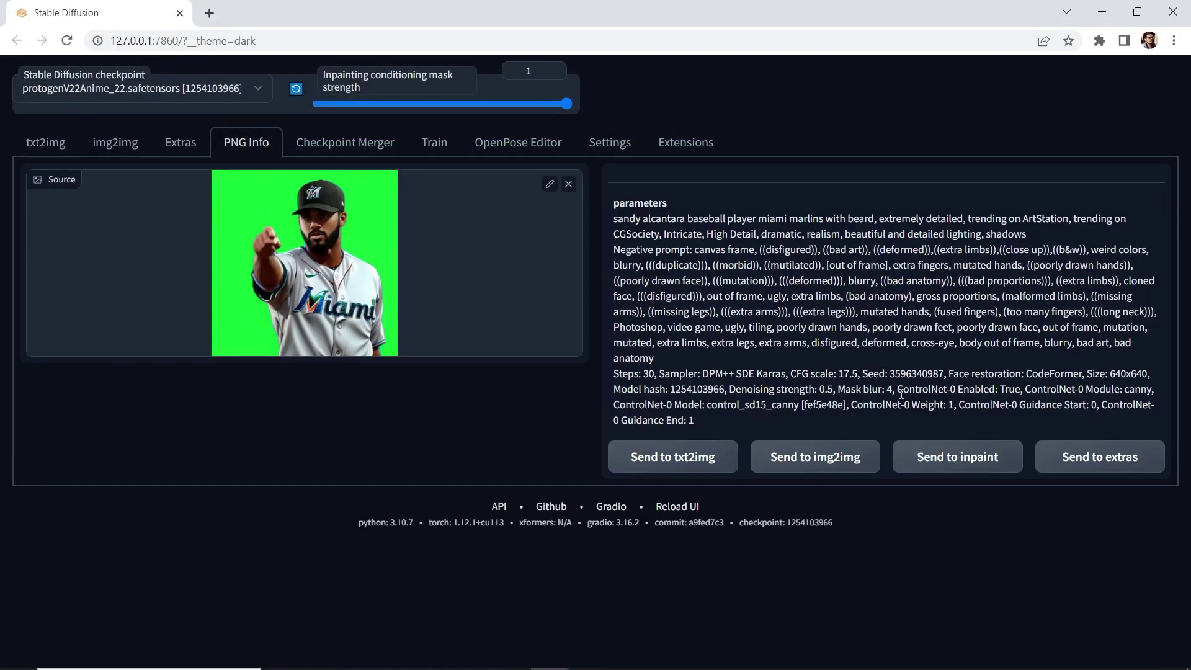
{"action": "left_click_drag", "start_coordinate": [615, 203], "coordinate": [725, 209]}
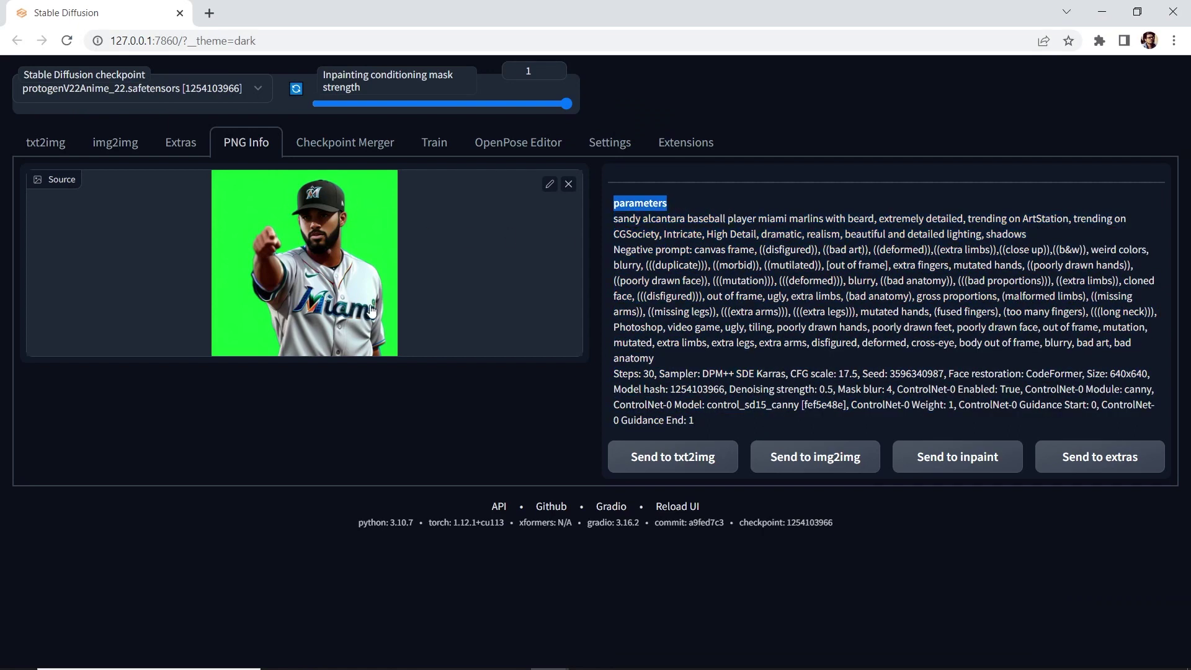
{"action": "left_click", "coordinate": [830, 465]}
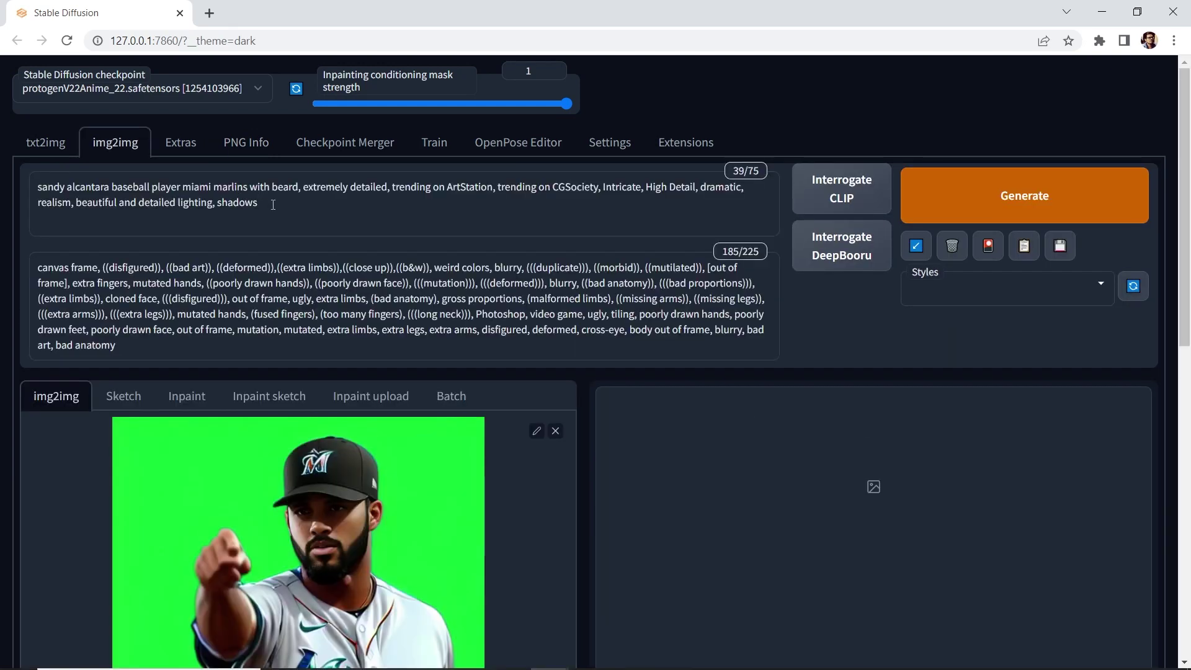
Review the recalled positive prompt, highlighting the subject's name and its descriptive words
{"action": "left_click_drag", "start_coordinate": [258, 203], "coordinate": [30, 187]}
{"action": "left_click", "coordinate": [280, 206]}
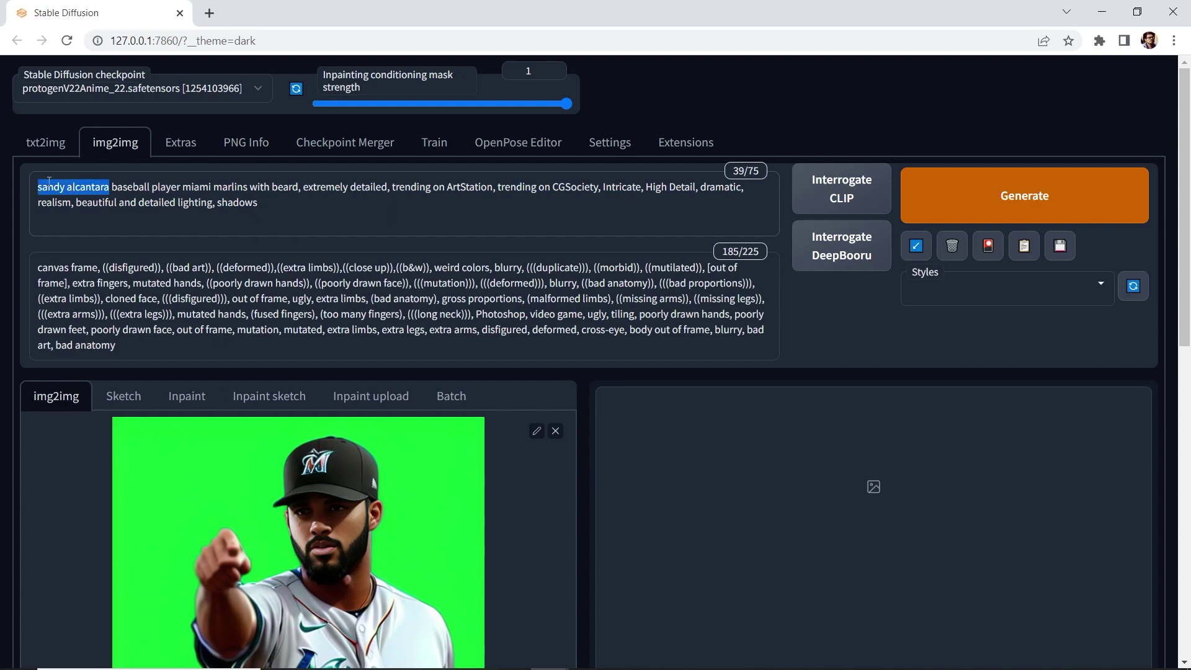
{"action": "left_click_drag", "start_coordinate": [109, 187], "coordinate": [292, 187]}
{"action": "left_click", "coordinate": [149, 202]}
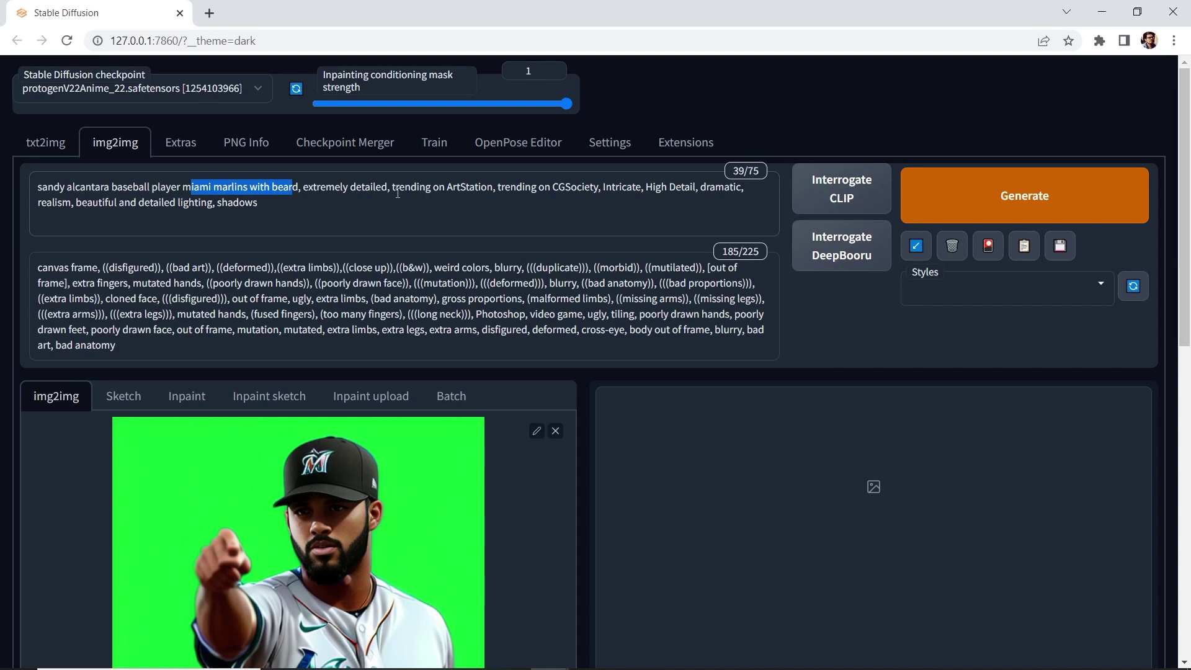
{"action": "left_click_drag", "start_coordinate": [312, 186], "coordinate": [561, 187]}
{"action": "left_click", "coordinate": [576, 189]}
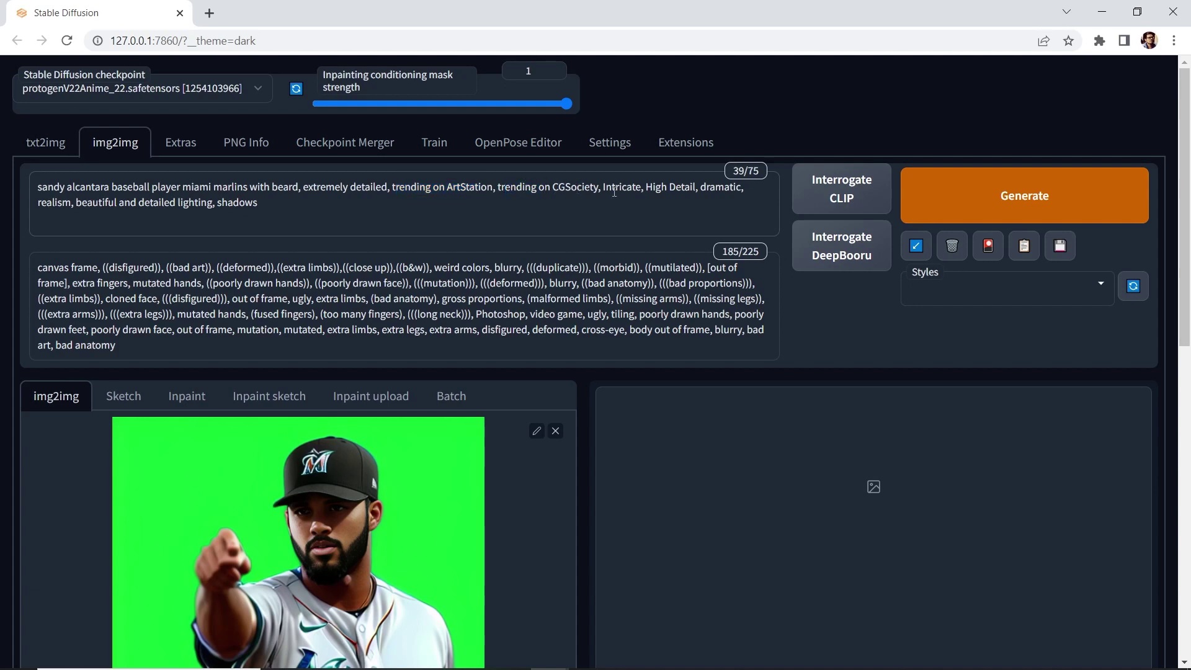
{"action": "scroll", "coordinate": [830, 259], "scroll_direction": "down", "scroll_amount": 4}
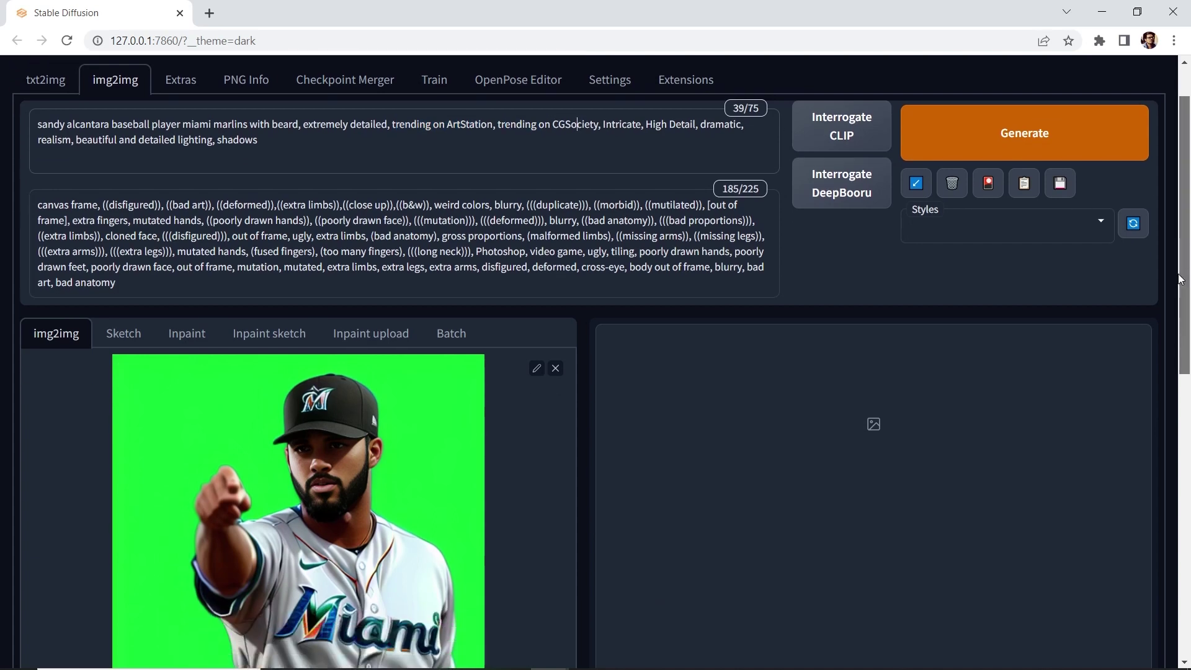
{"action": "left_click", "coordinate": [556, 193]}
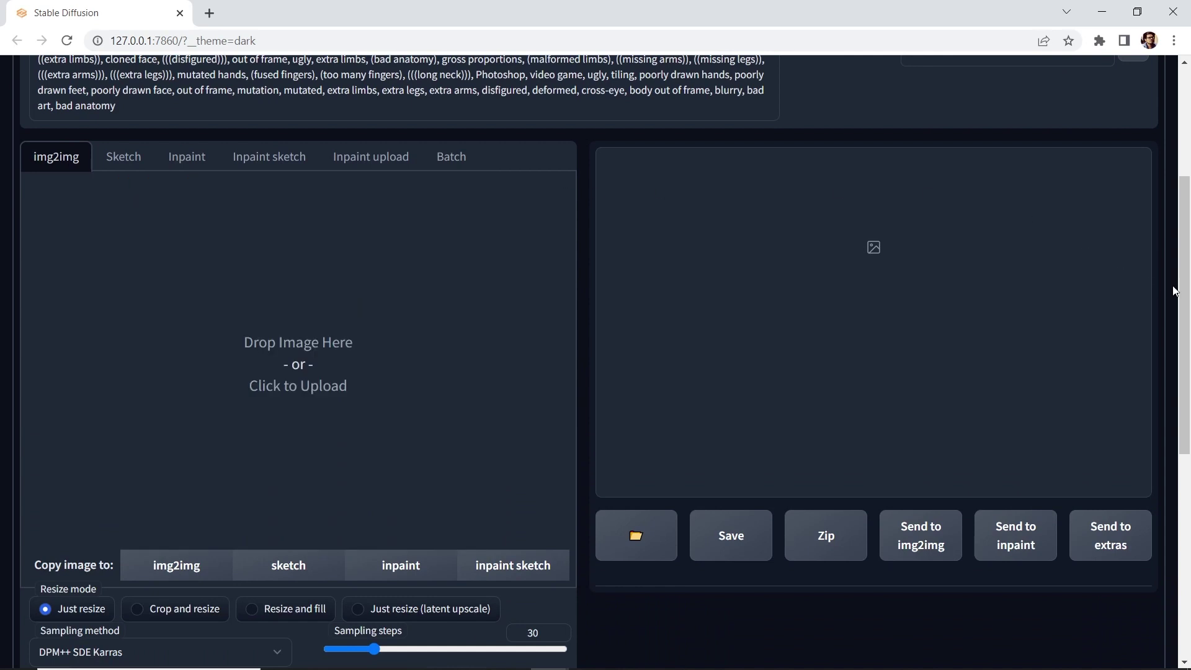
{"action": "left_click_drag", "start_coordinate": [1175, 291], "coordinate": [1177, 423]}
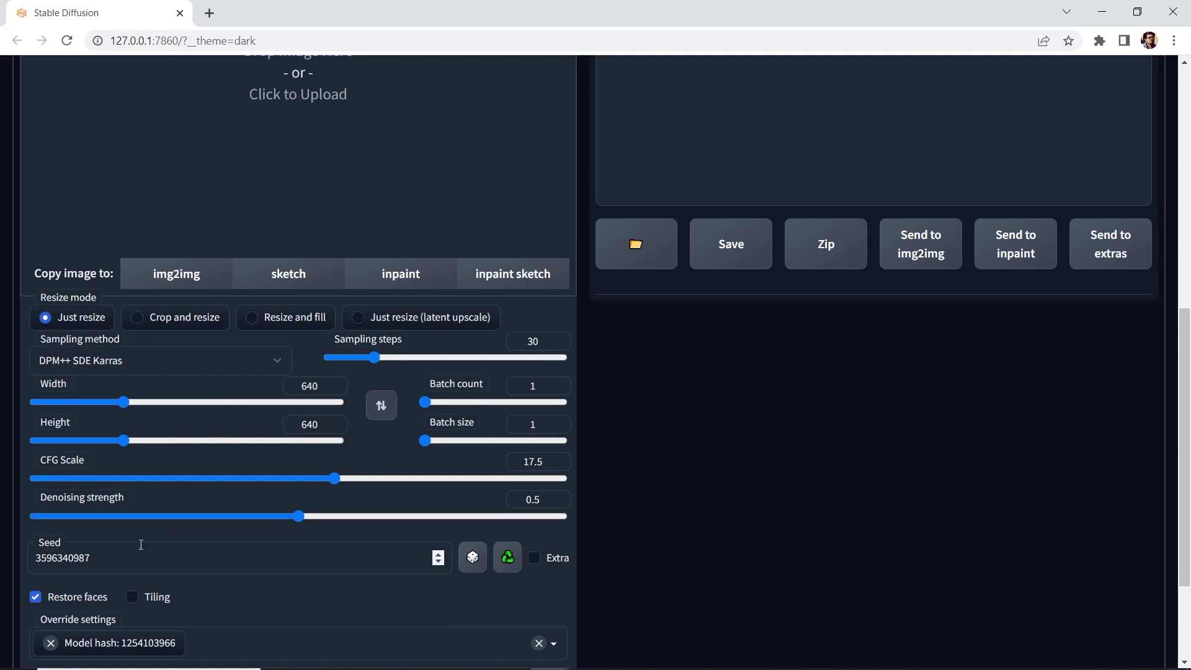
{"action": "double_click", "coordinate": [172, 552]}
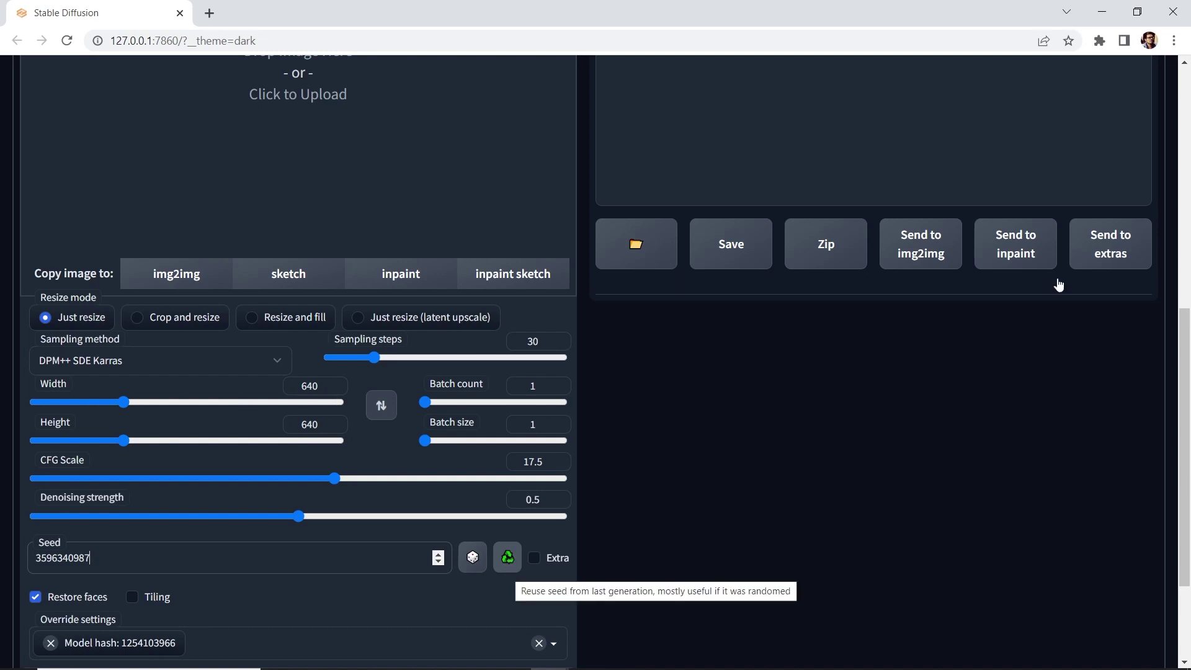
{"action": "scroll", "coordinate": [1185, 278], "scroll_direction": "up", "scroll_amount": 3}
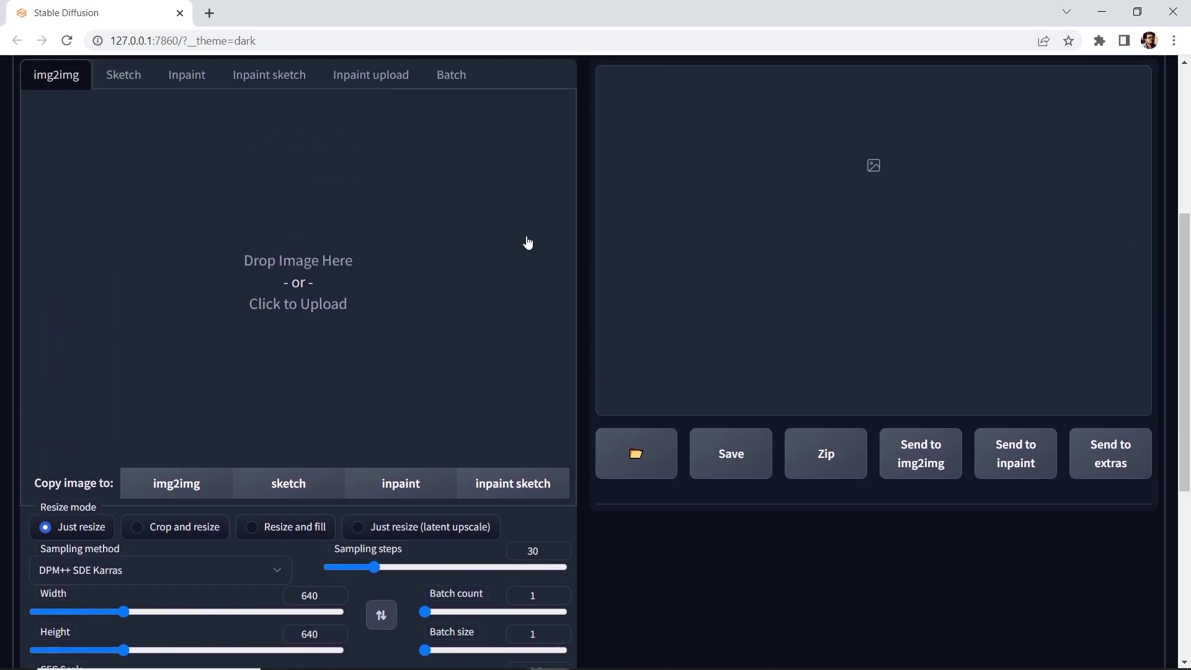
Load Sandy_0000.jpg from Downloads\SANDY INPUT as the img2img source and generate a restyled image
{"action": "left_click", "coordinate": [301, 261]}
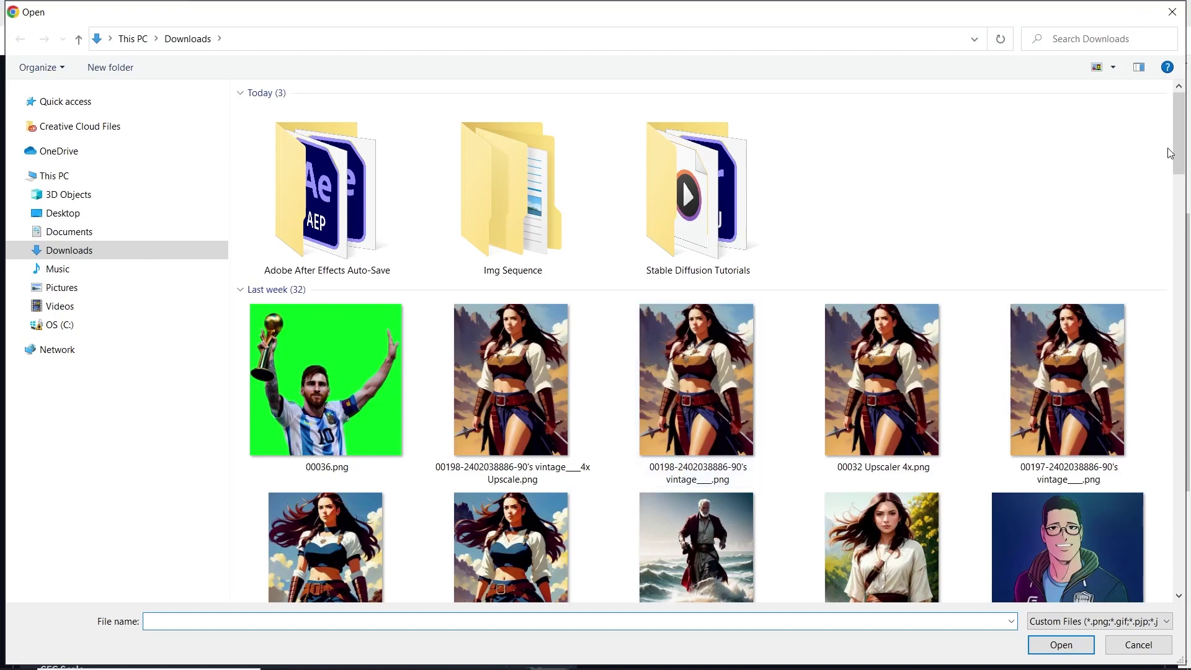
{"action": "left_click_drag", "start_coordinate": [1174, 151], "coordinate": [1172, 520]}
{"action": "double_click", "coordinate": [1055, 444]}
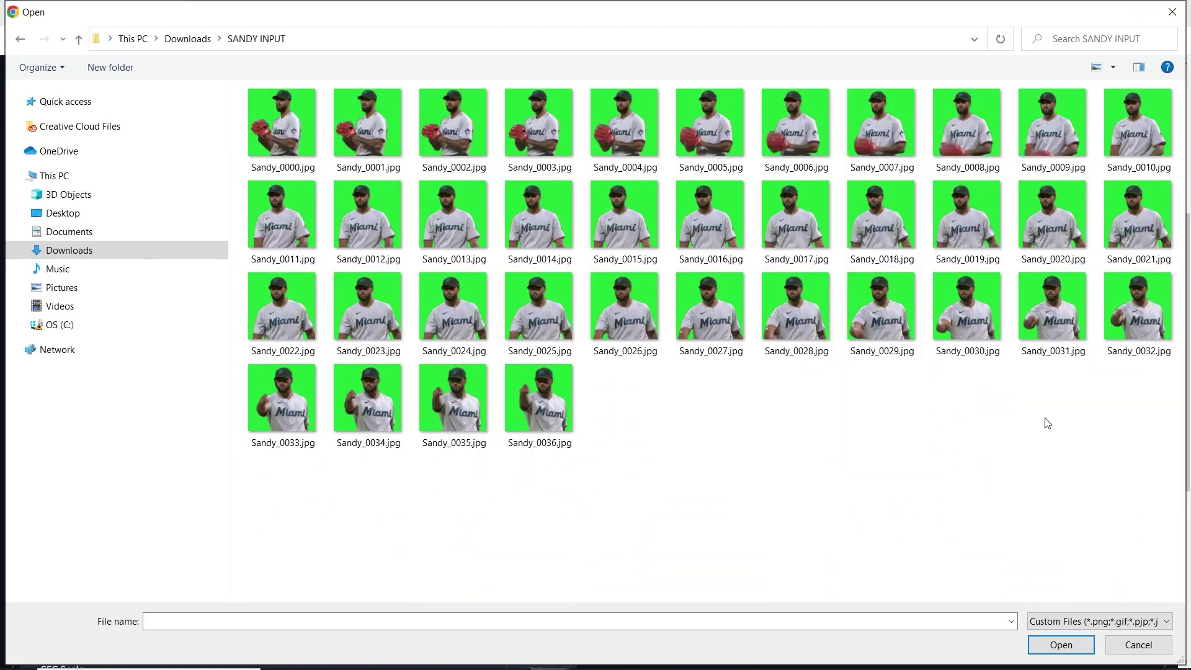
{"action": "left_click", "coordinate": [295, 135]}
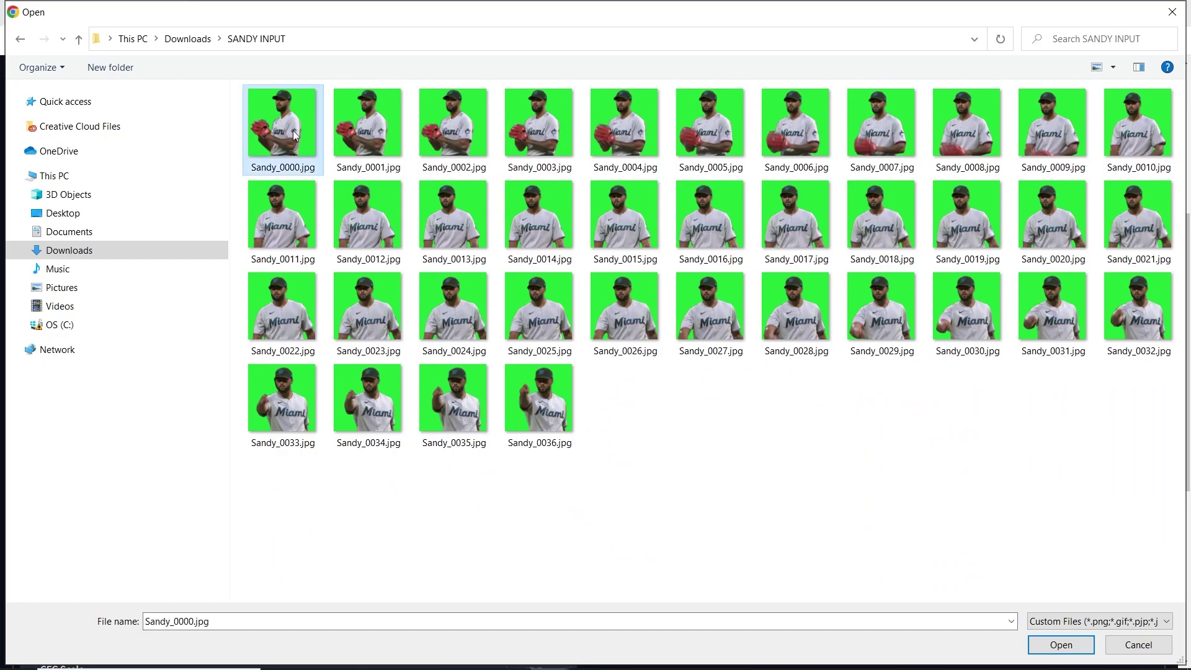
{"action": "left_click", "coordinate": [1061, 644]}
{"action": "left_click_drag", "start_coordinate": [1186, 348], "coordinate": [1187, 223]}
{"action": "left_click", "coordinate": [1122, 182]}
{"action": "scroll", "coordinate": [1121, 199], "scroll_direction": "down", "scroll_amount": 1}
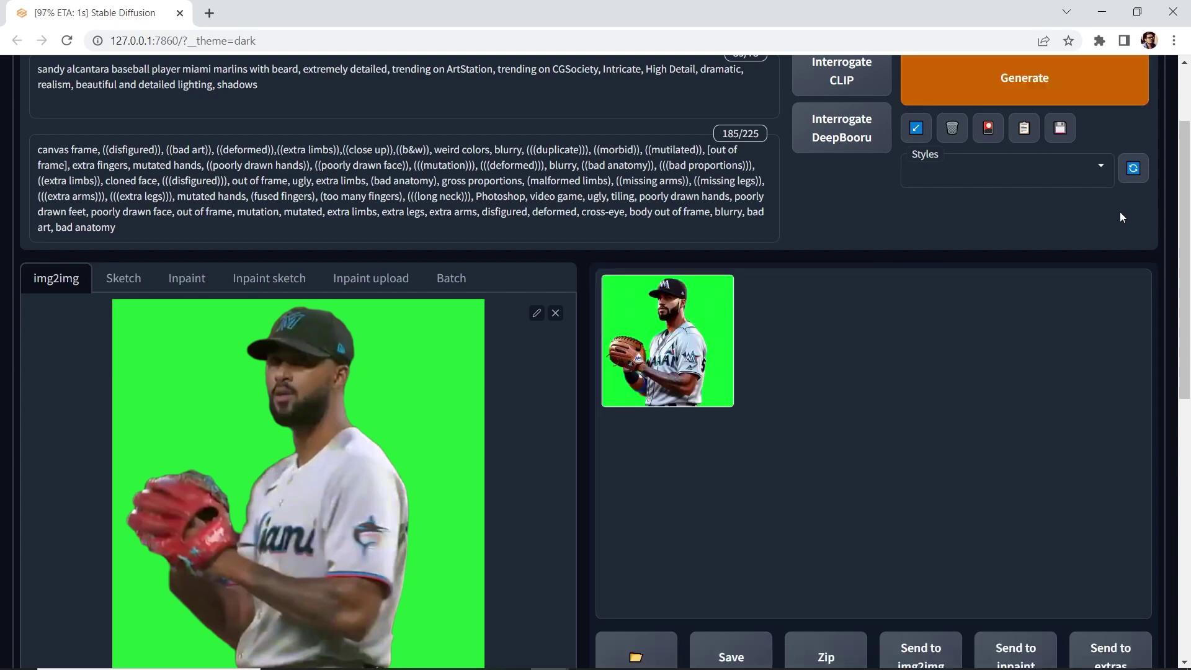
{"action": "left_click", "coordinate": [665, 327]}
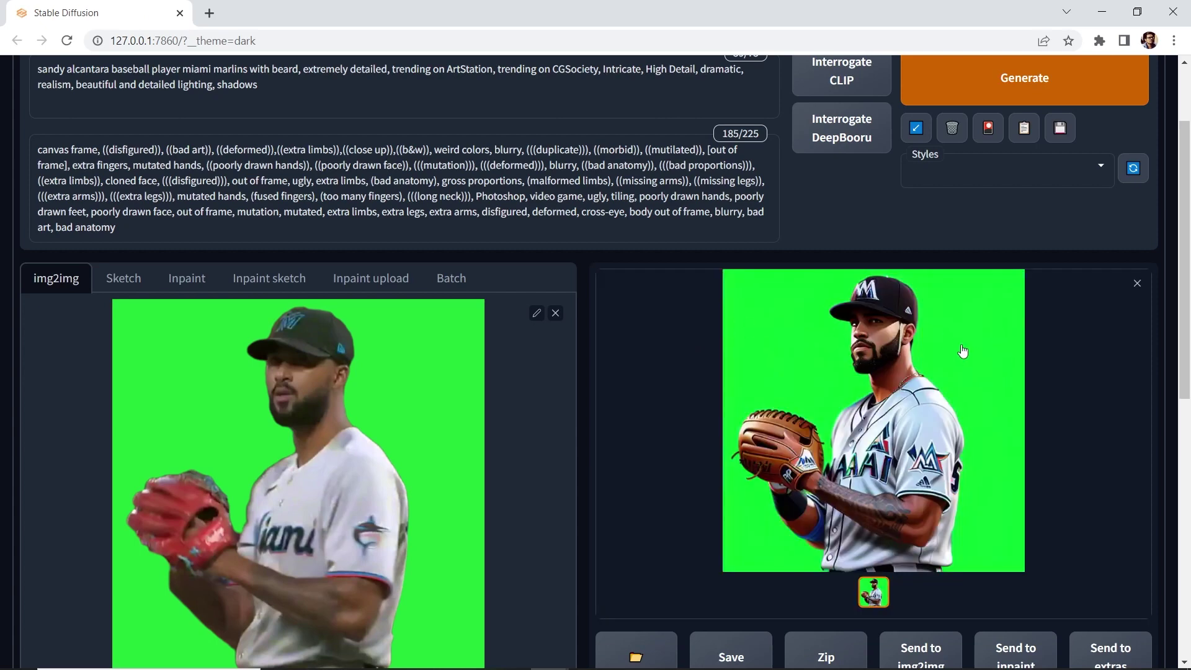
{"action": "left_click_drag", "start_coordinate": [1185, 236], "coordinate": [1175, 291]}
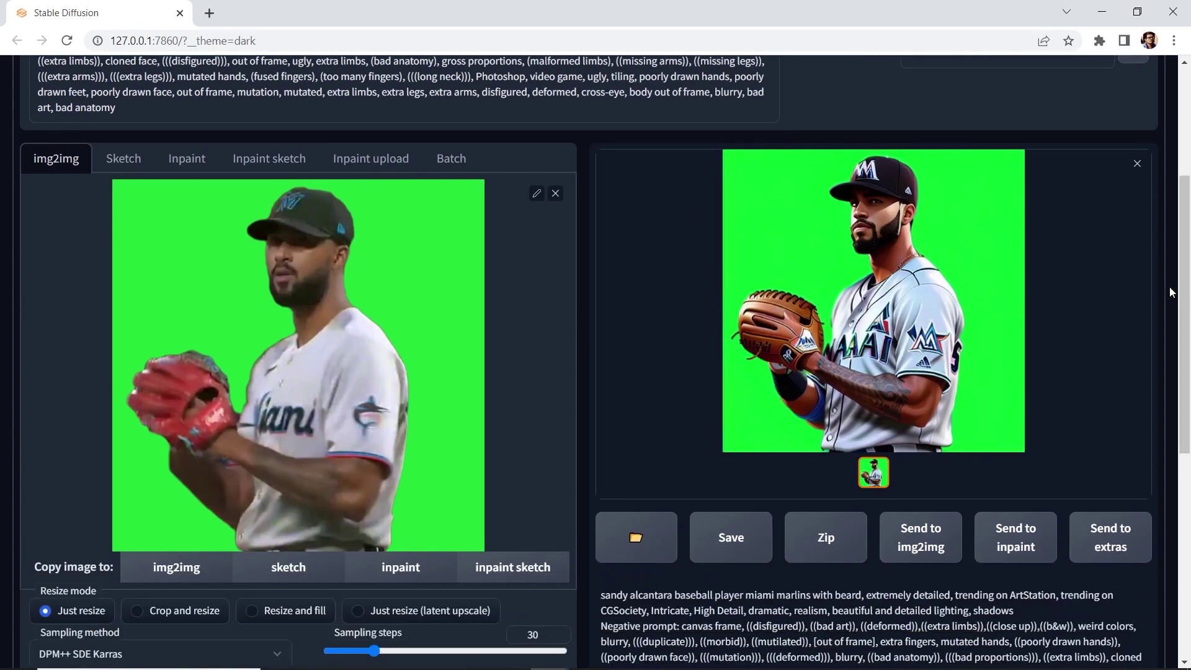
{"action": "left_click", "coordinate": [894, 262]}
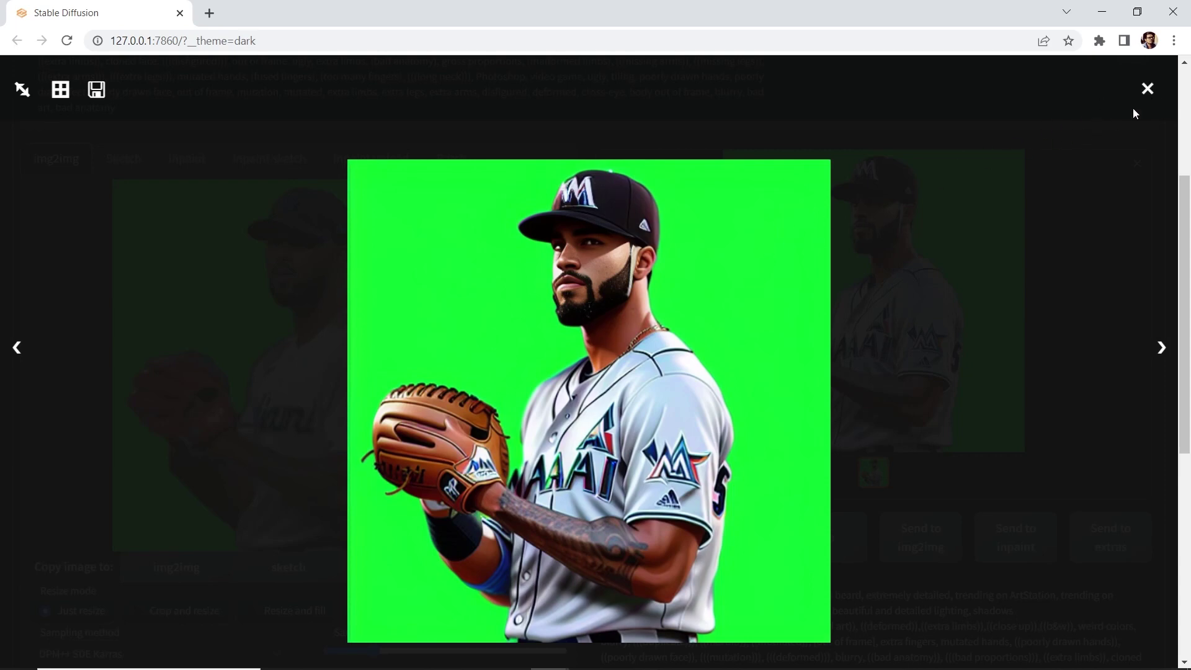
{"action": "left_click", "coordinate": [1149, 87]}
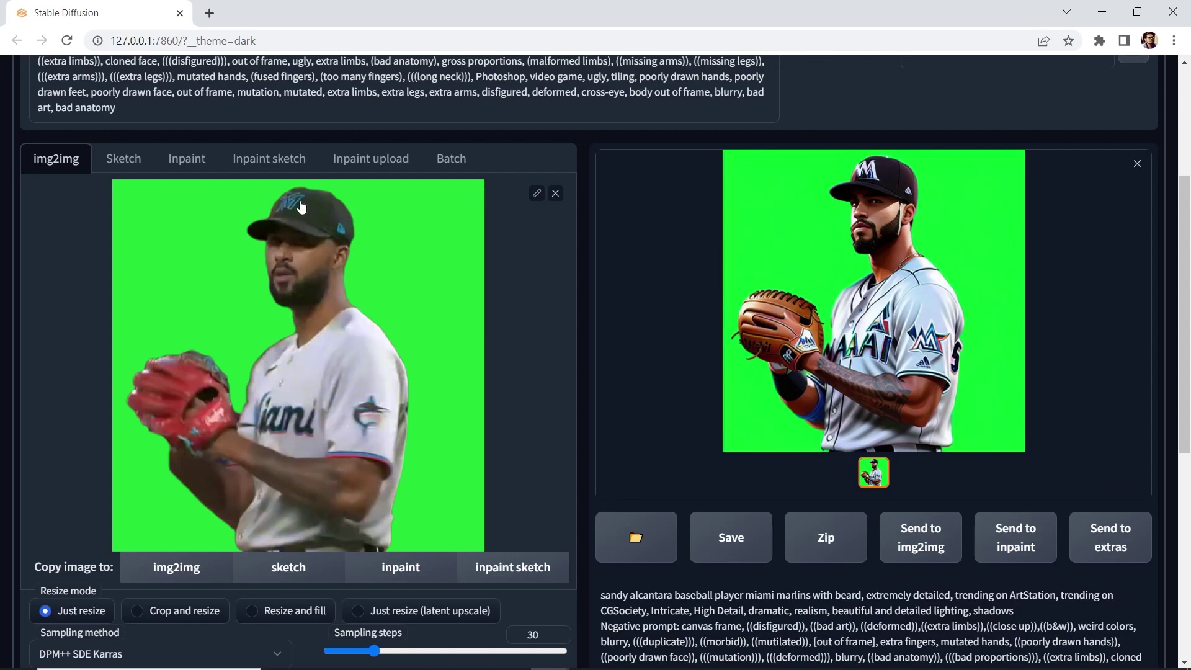
{"action": "left_click", "coordinate": [907, 266]}
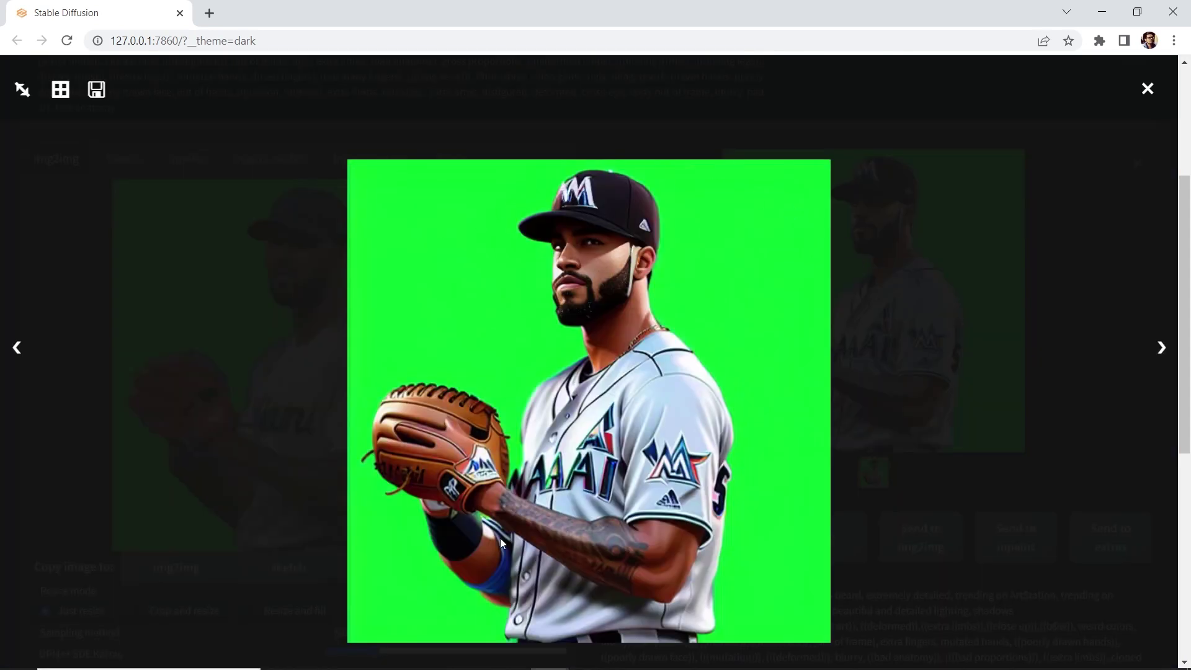
{"action": "left_click", "coordinate": [1159, 93]}
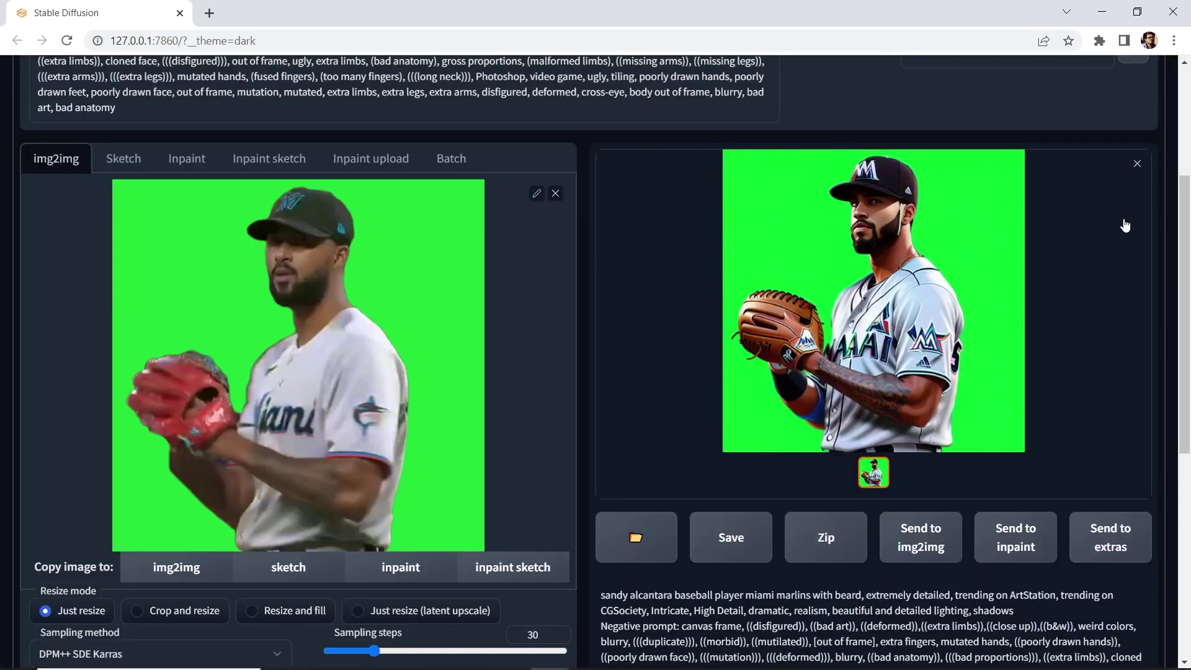
Expand the ControlNet panel and load Sandy_0000.jpg as its guide image
{"action": "left_click_drag", "start_coordinate": [1181, 268], "coordinate": [1169, 531]}
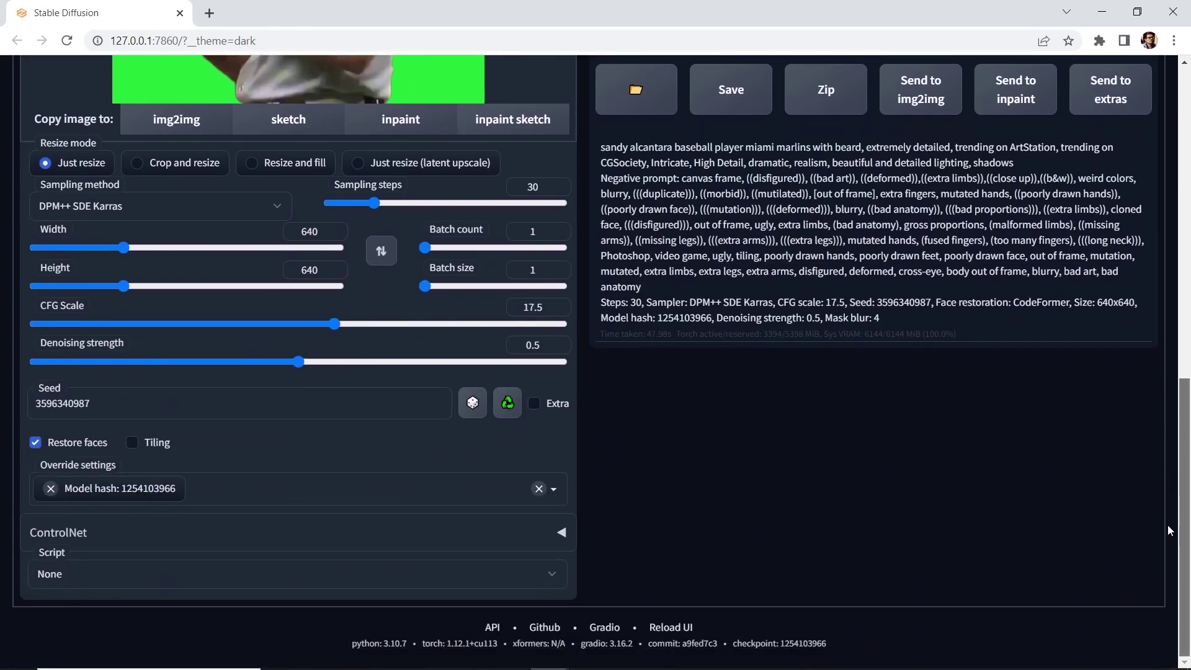
{"action": "left_click", "coordinate": [563, 533]}
{"action": "left_click_drag", "start_coordinate": [1185, 356], "coordinate": [1162, 471]}
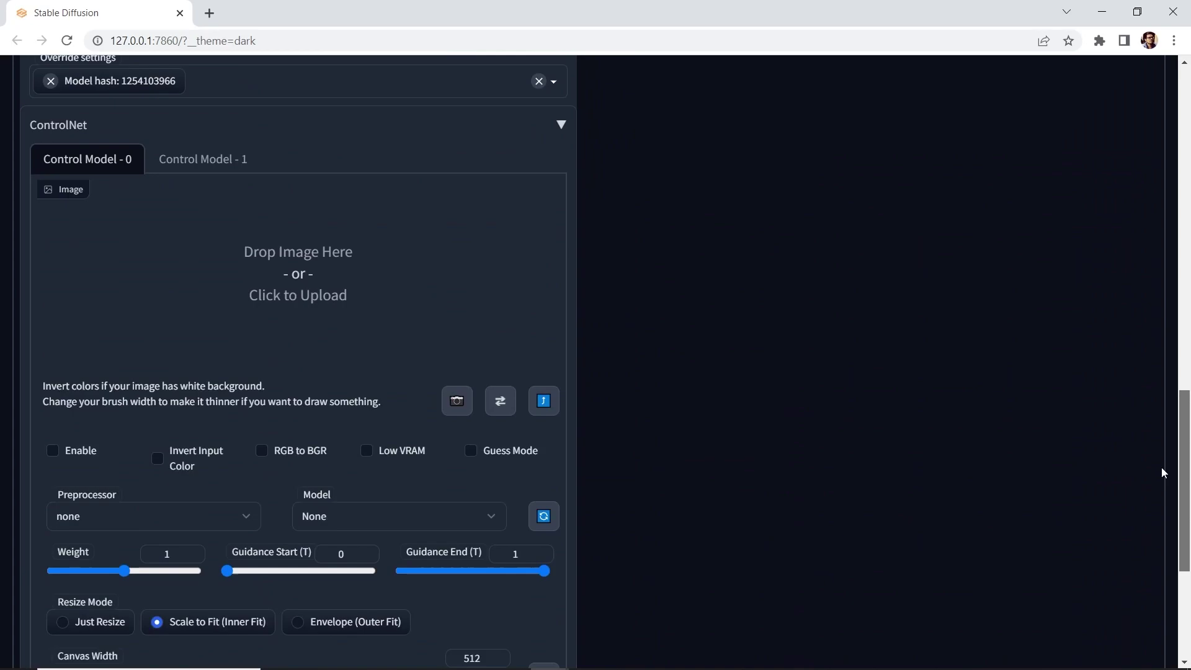
{"action": "left_click", "coordinate": [381, 271]}
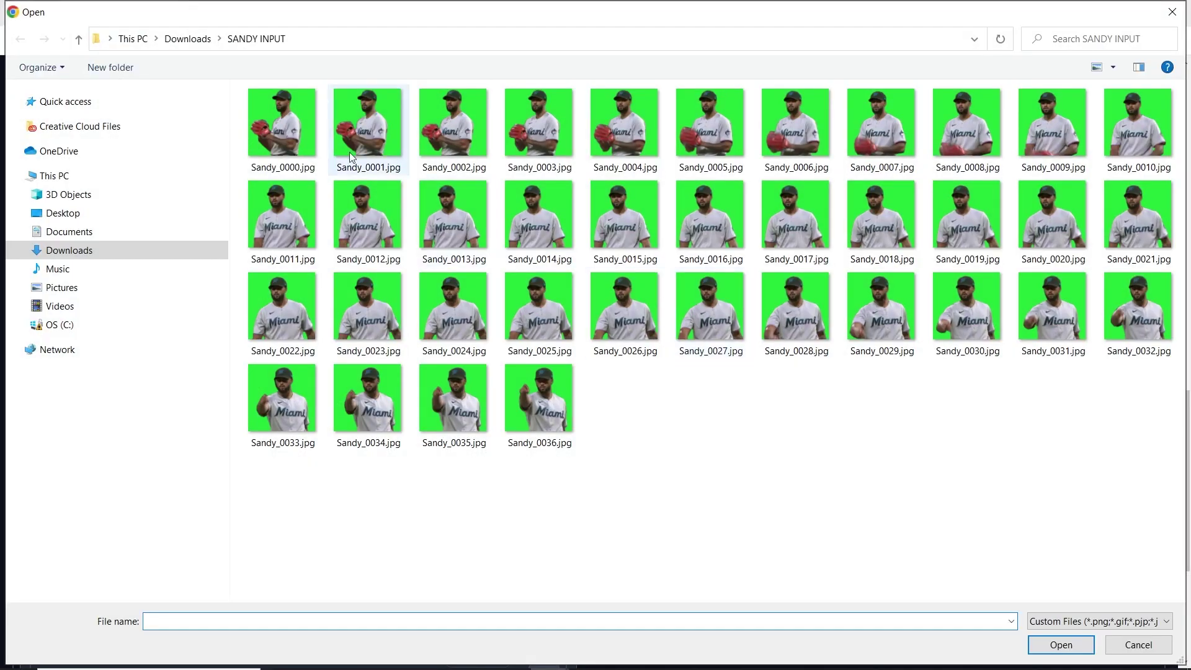
{"action": "left_click", "coordinate": [282, 139]}
{"action": "left_click", "coordinate": [1060, 644]}
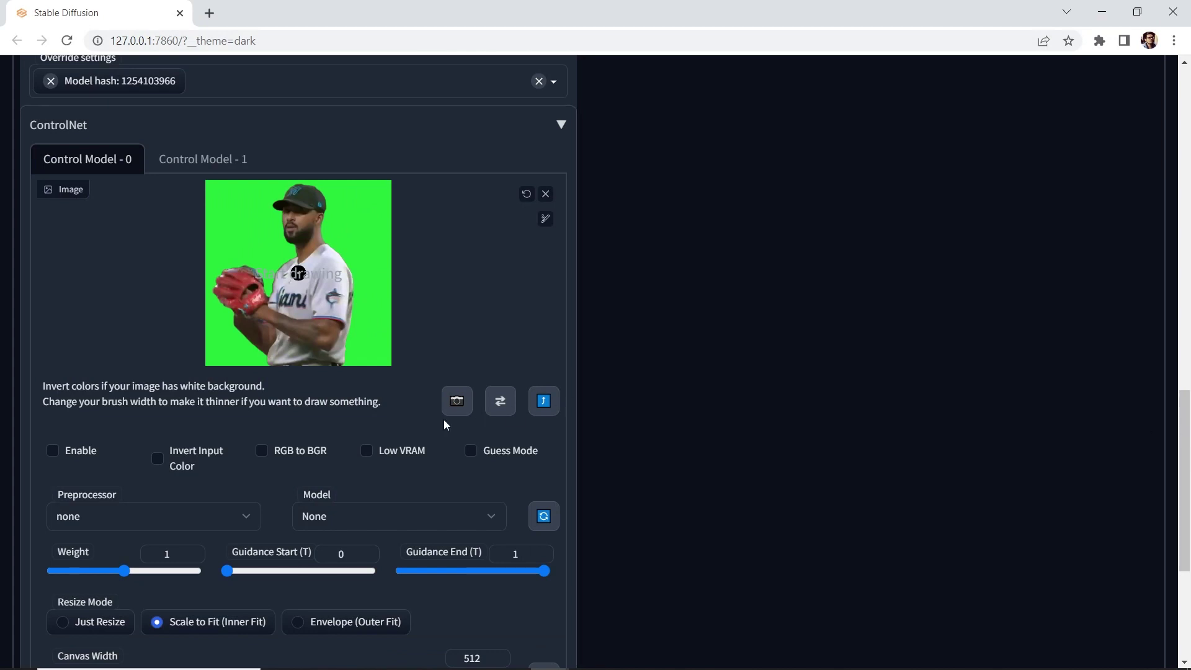
Turn on Low VRAM and Enable, with the canny preprocessor and control_canny-fp16 model
{"action": "left_click", "coordinate": [367, 451]}
{"action": "left_click", "coordinate": [54, 452]}
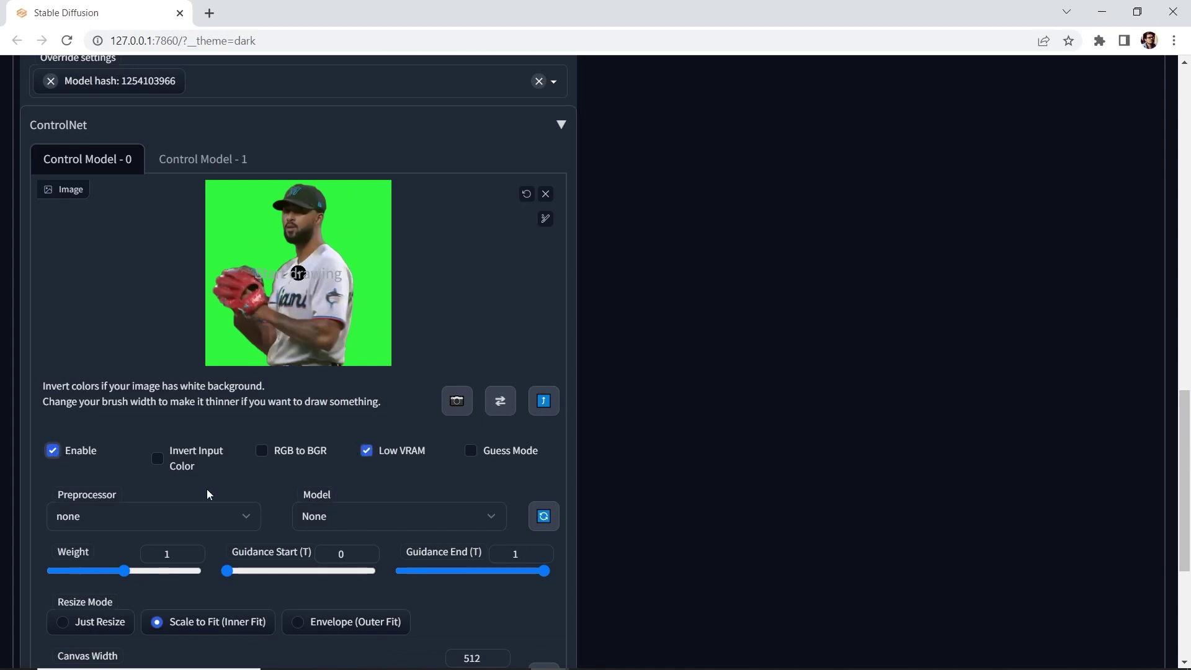
{"action": "left_click", "coordinate": [245, 516]}
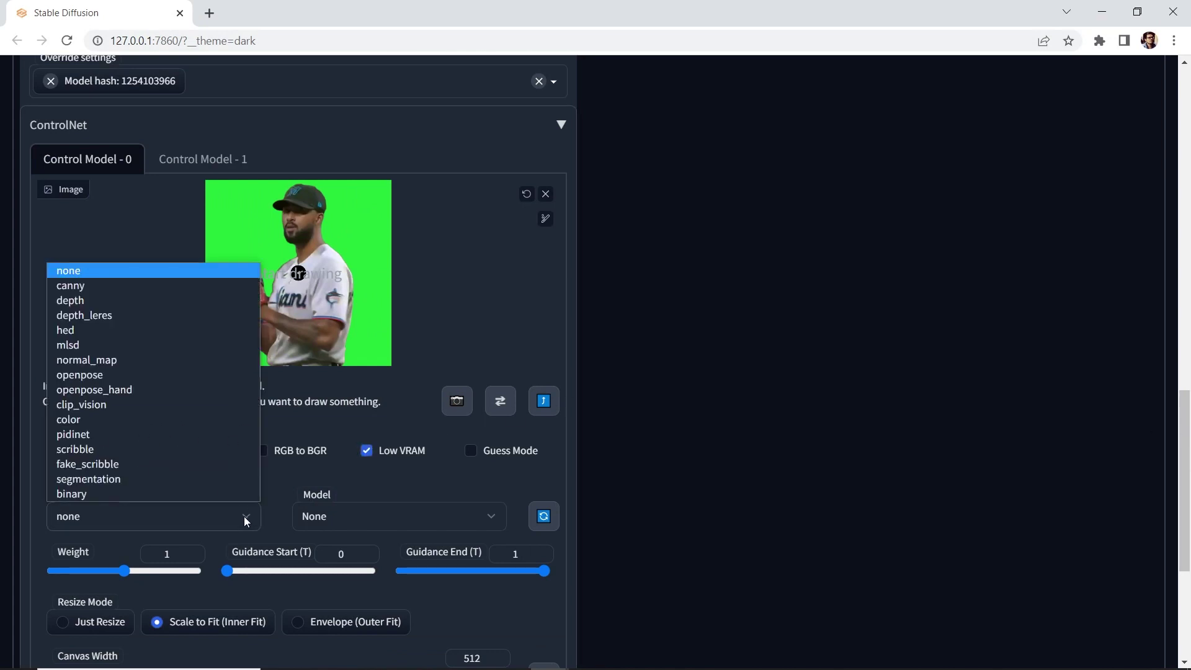
{"action": "left_click", "coordinate": [70, 284]}
{"action": "left_click", "coordinate": [340, 520]}
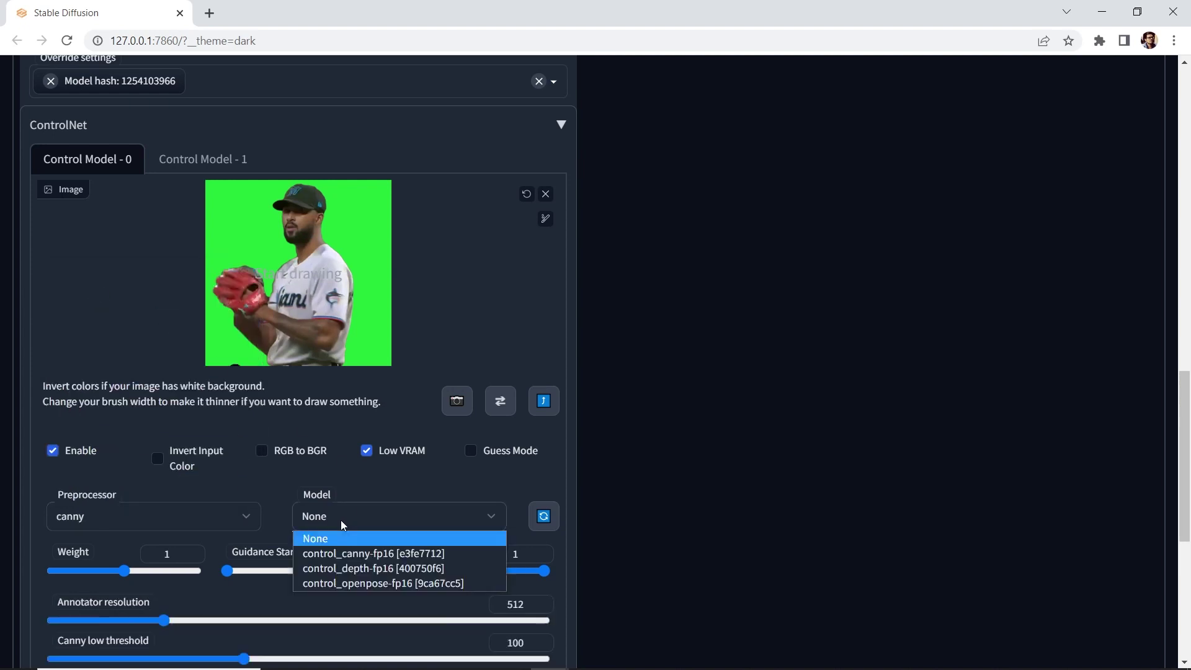
{"action": "left_click", "coordinate": [369, 553]}
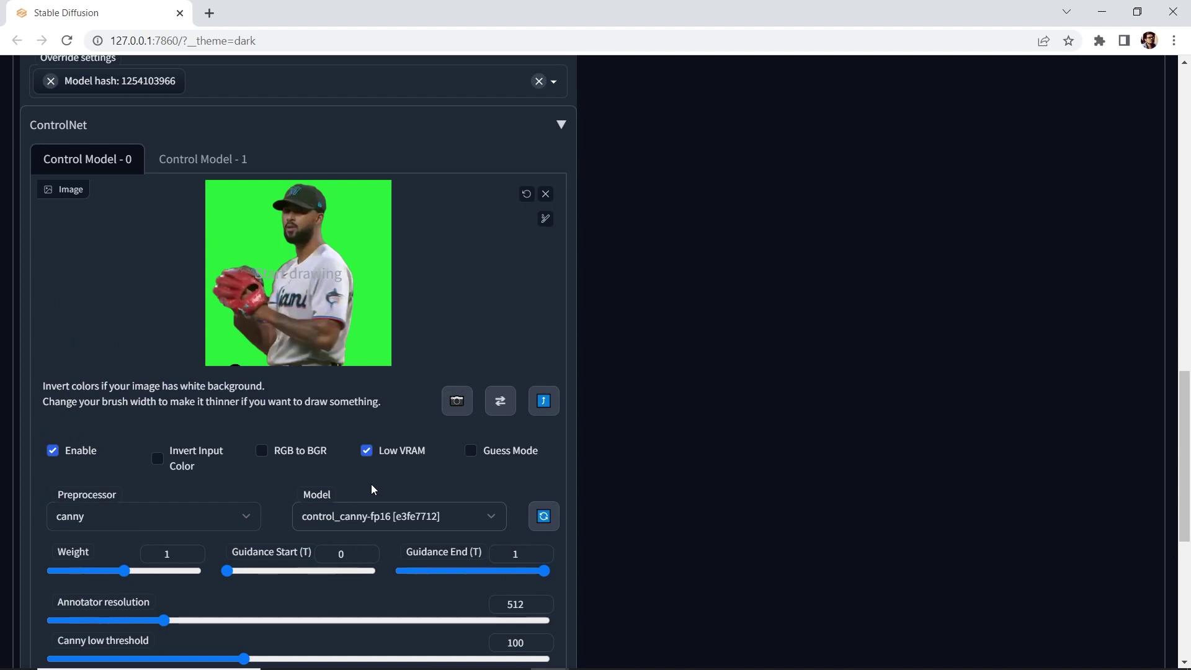
{"action": "left_click", "coordinate": [377, 515]}
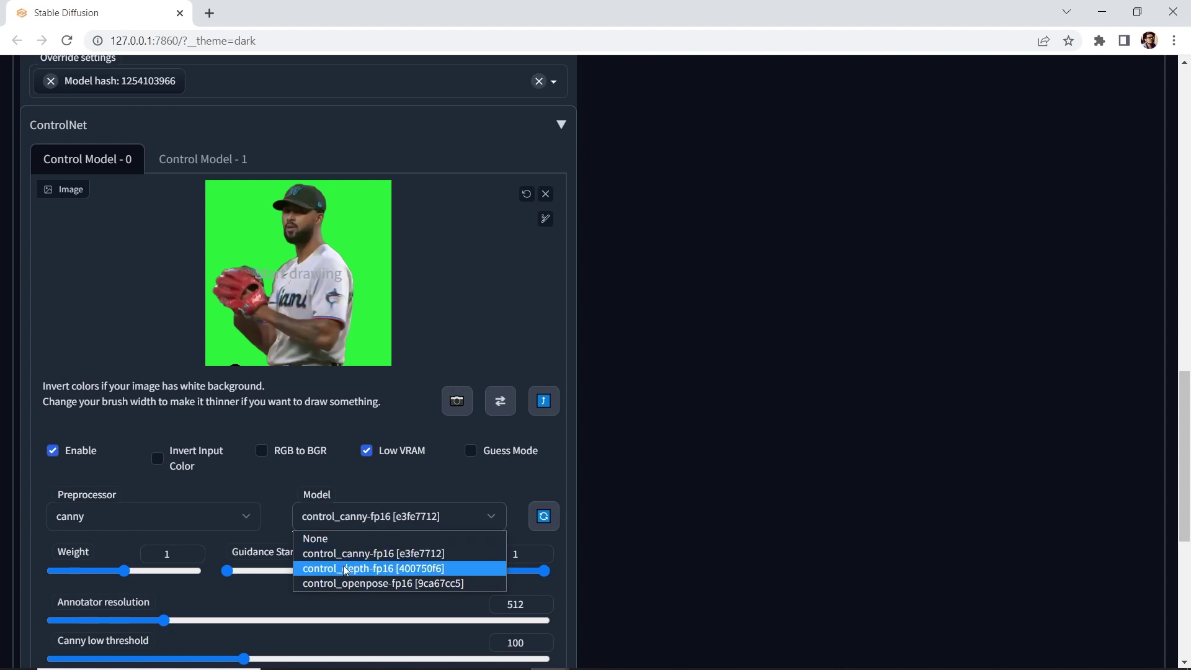
{"action": "left_click", "coordinate": [377, 516]}
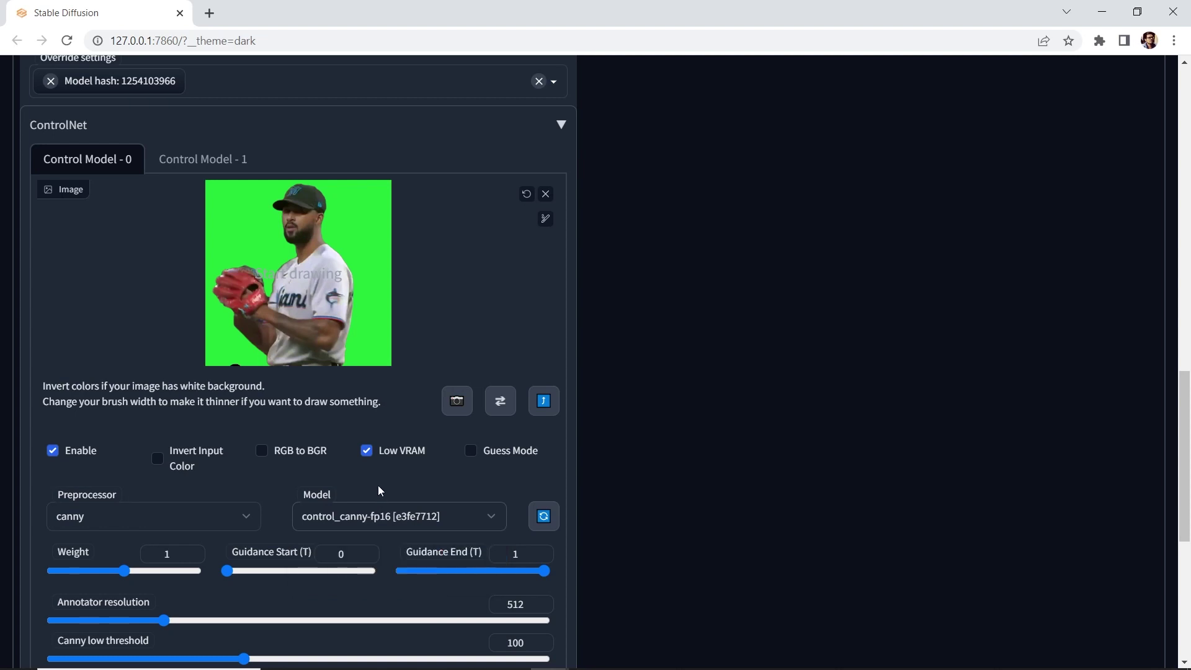
Check the second control unit, leave its model as None, and return to unit 0
{"action": "left_click", "coordinate": [203, 163]}
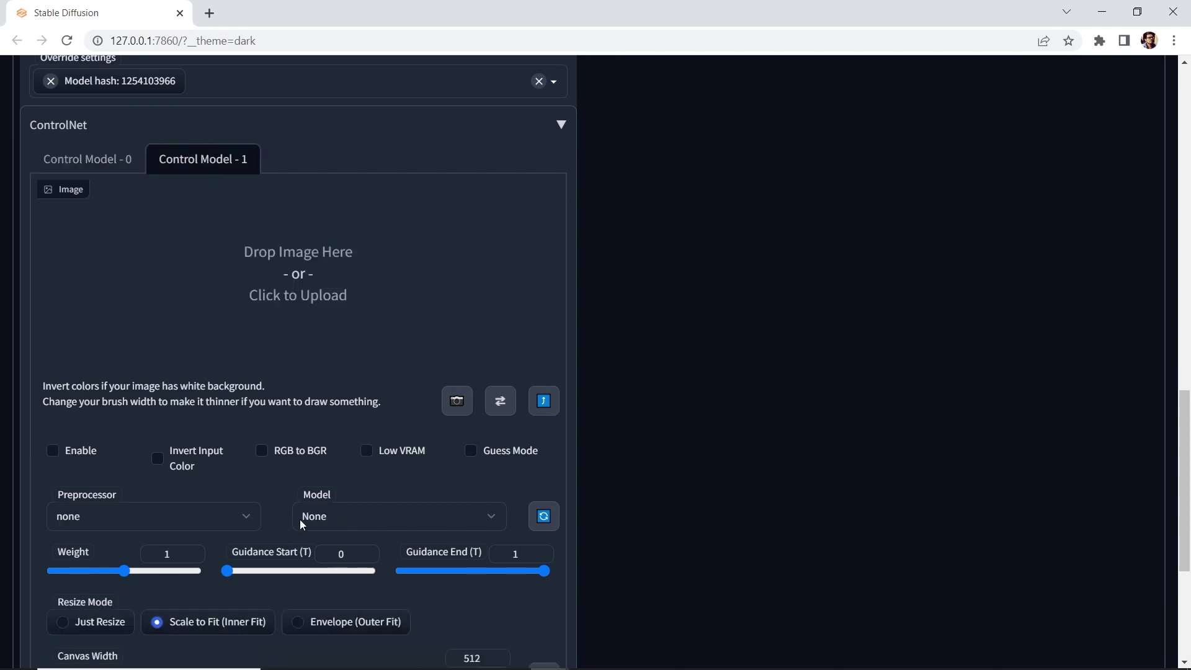
{"action": "left_click", "coordinate": [350, 518]}
{"action": "left_click", "coordinate": [367, 489]}
{"action": "left_click", "coordinate": [92, 166]}
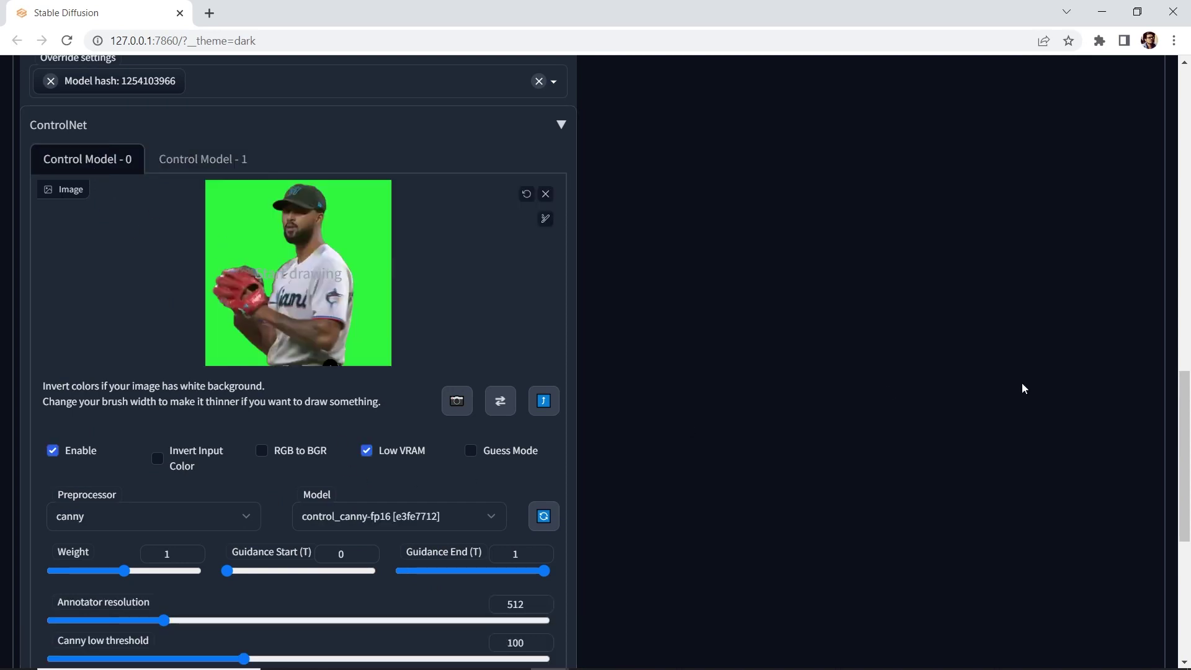
{"action": "scroll", "coordinate": [1180, 430], "scroll_direction": "down", "scroll_amount": 3}
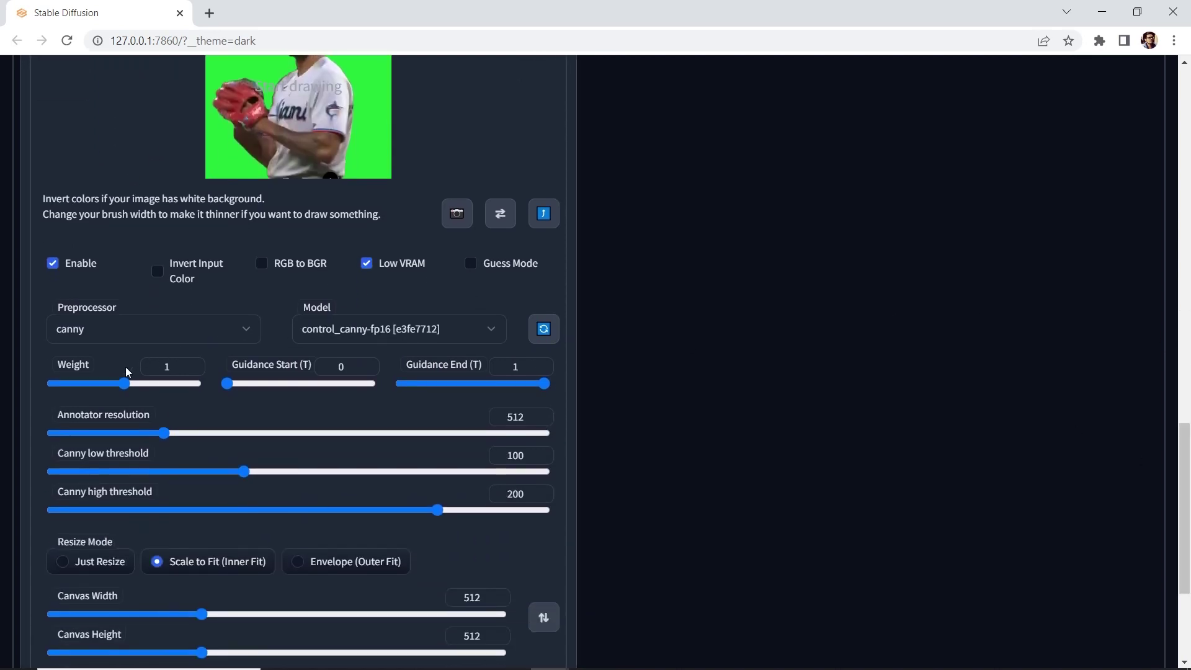
Keep the control weight at 1 and set ControlNet Canvas Width and Height to 640
{"action": "mouse_move", "coordinate": [123, 382]}
{"action": "left_mouse_down"}
{"action": "mouse_move", "coordinate": [51, 375]}
{"action": "mouse_move", "coordinate": [177, 382]}
{"action": "mouse_move", "coordinate": [79, 380]}
{"action": "mouse_move", "coordinate": [168, 377]}
{"action": "mouse_move", "coordinate": [127, 379]}
{"action": "left_mouse_up"}
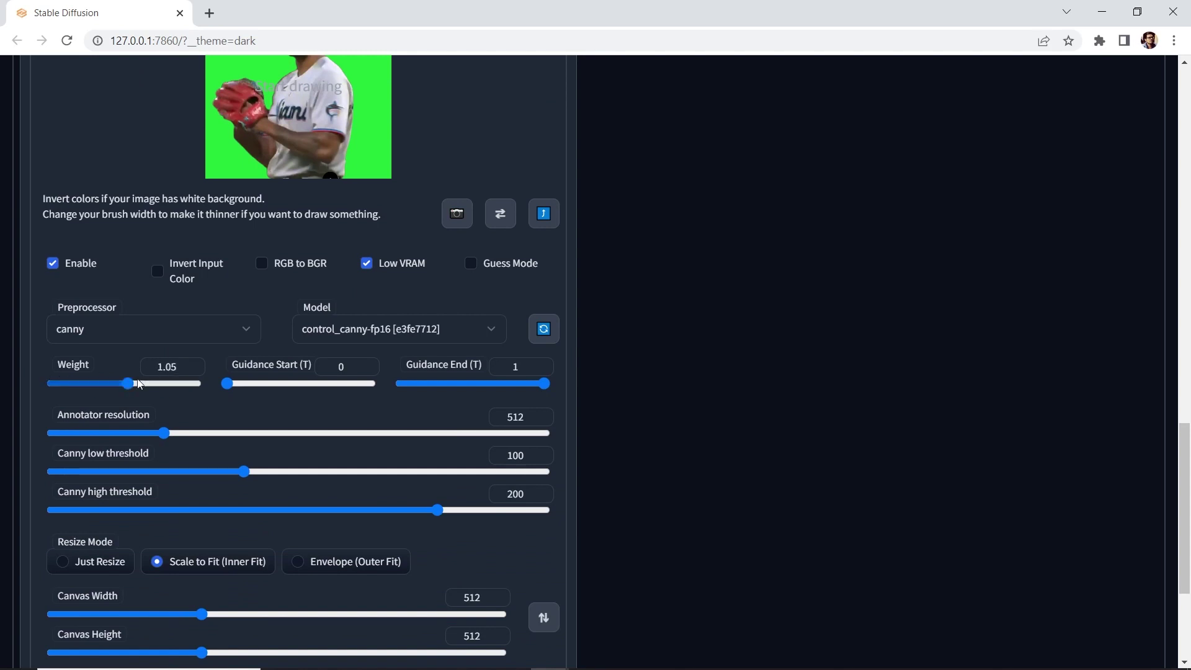
{"action": "left_click", "coordinate": [191, 364]}
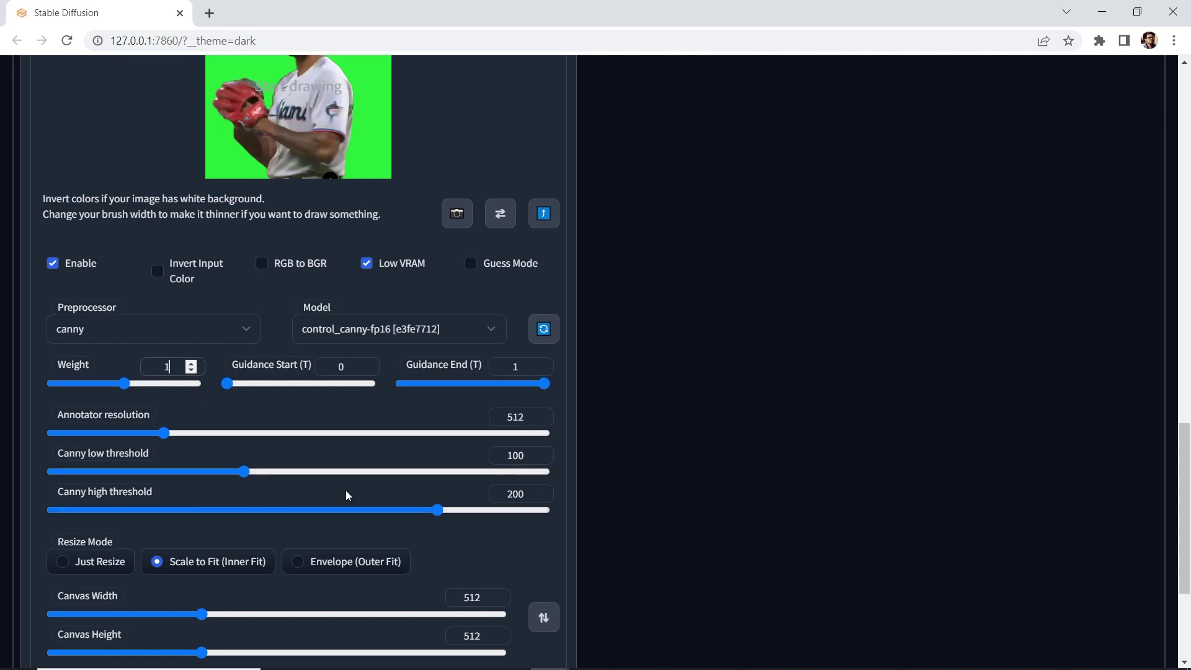
{"action": "left_click_drag", "start_coordinate": [202, 614], "coordinate": [277, 614]}
{"action": "left_click_drag", "start_coordinate": [203, 652], "coordinate": [277, 653]}
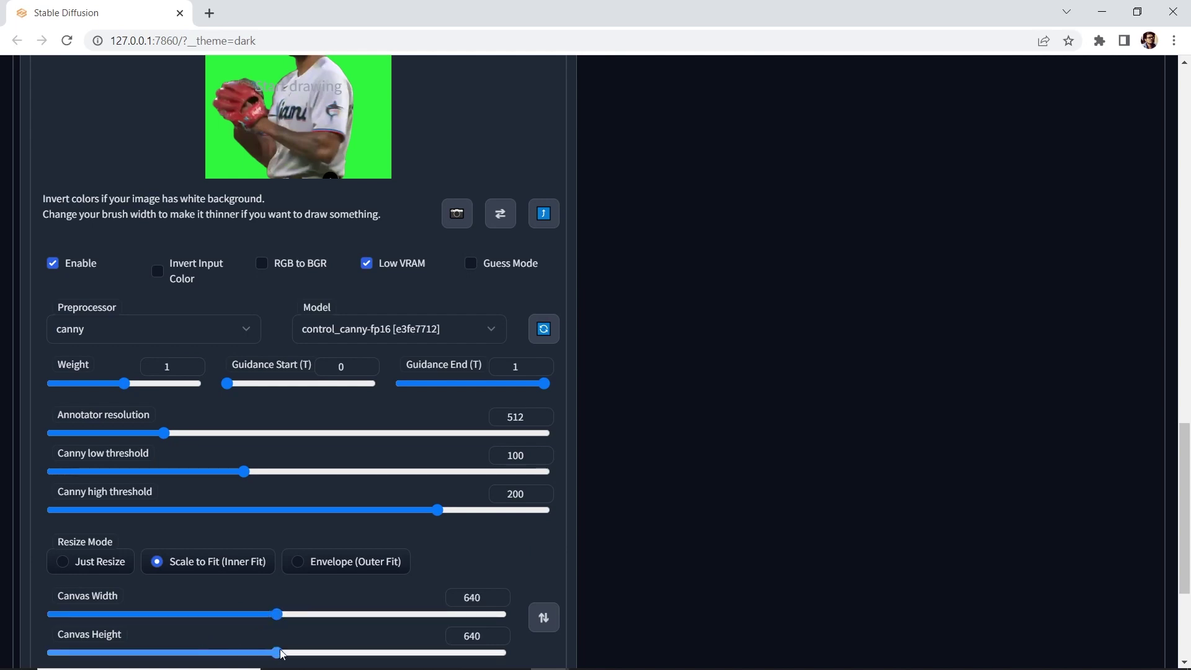
{"action": "left_click_drag", "start_coordinate": [1183, 461], "coordinate": [1148, 255]}
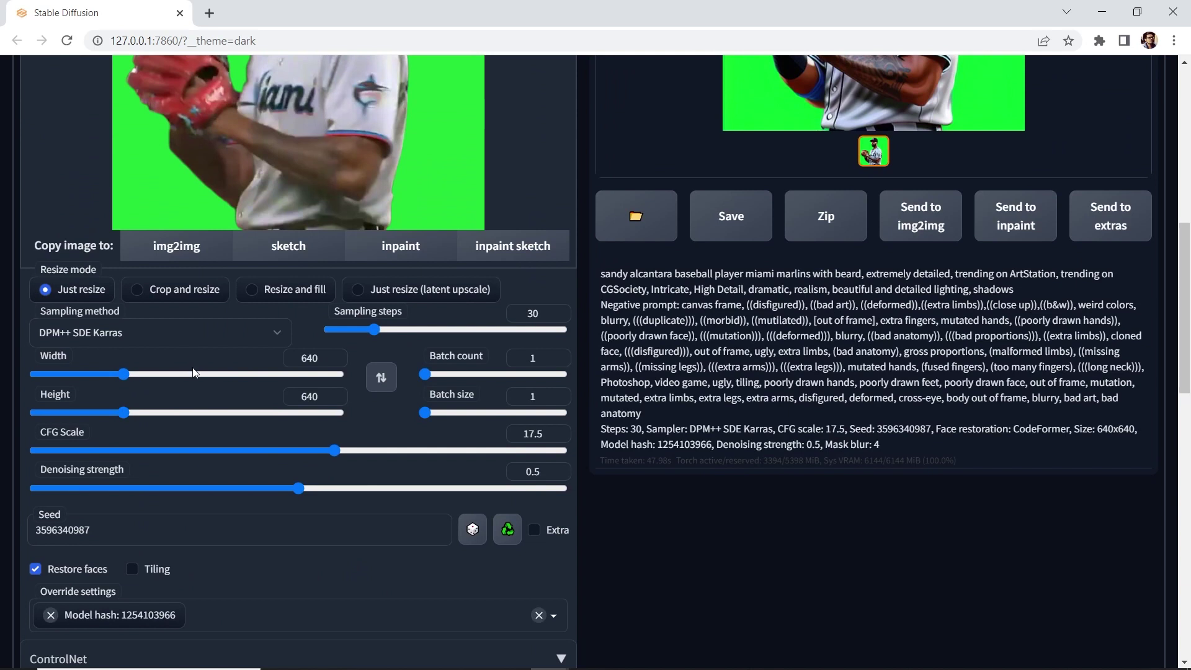
{"action": "left_click_drag", "start_coordinate": [1183, 382], "coordinate": [1182, 506]}
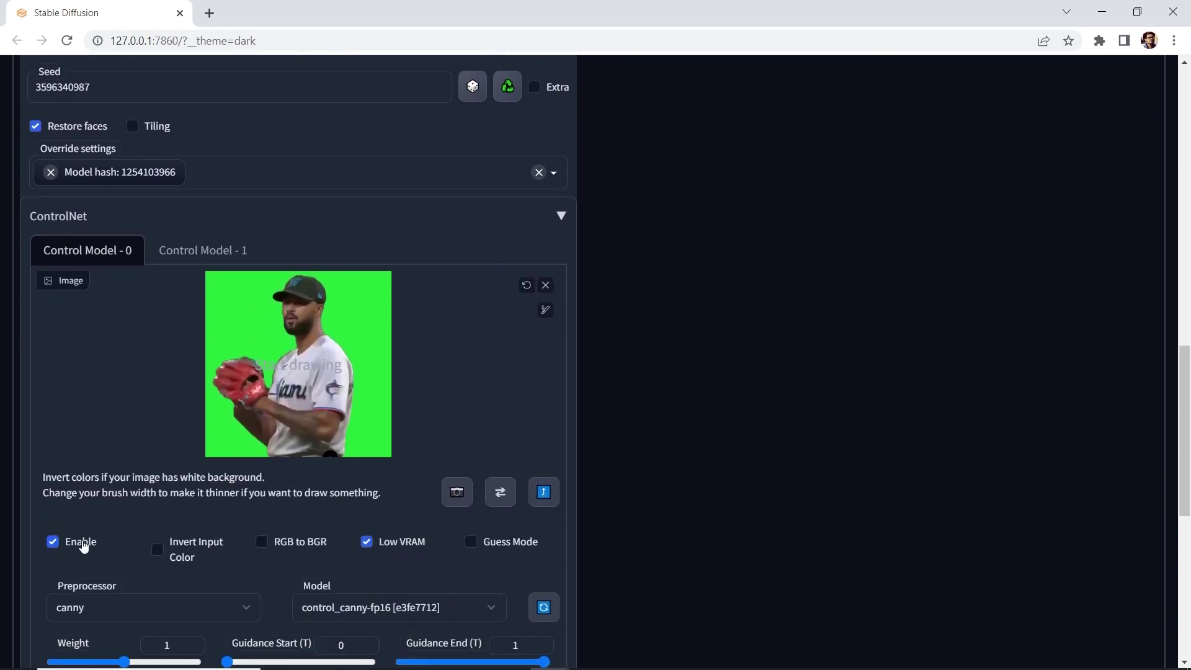
{"action": "left_click_drag", "start_coordinate": [1185, 426], "coordinate": [1185, 172]}
Generate the ControlNet-guided image and compare the canny line-art map with the render
{"action": "left_click", "coordinate": [952, 122]}
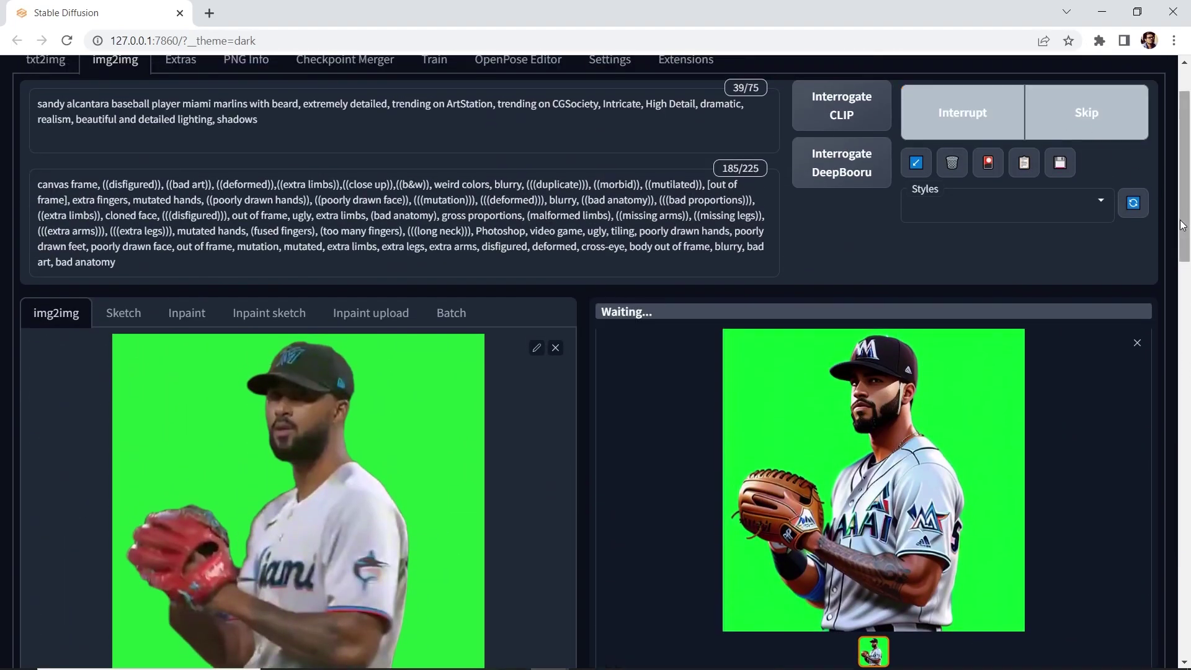
{"action": "scroll", "coordinate": [1144, 290], "scroll_direction": "down", "scroll_amount": 3}
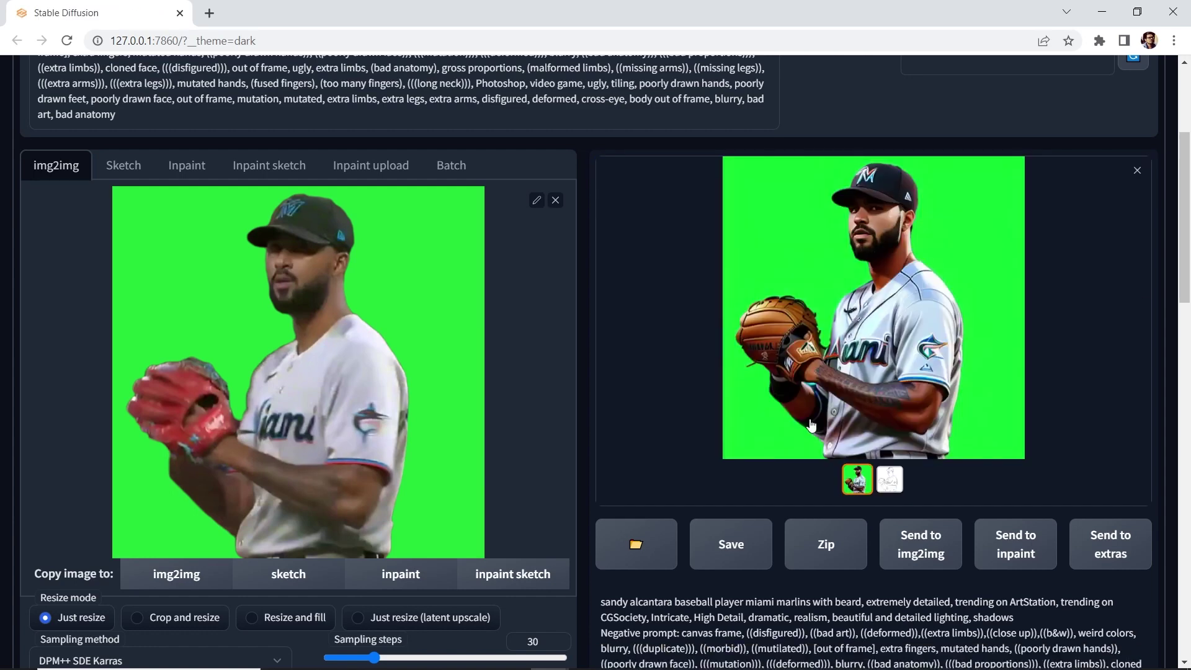
{"action": "left_click", "coordinate": [894, 480]}
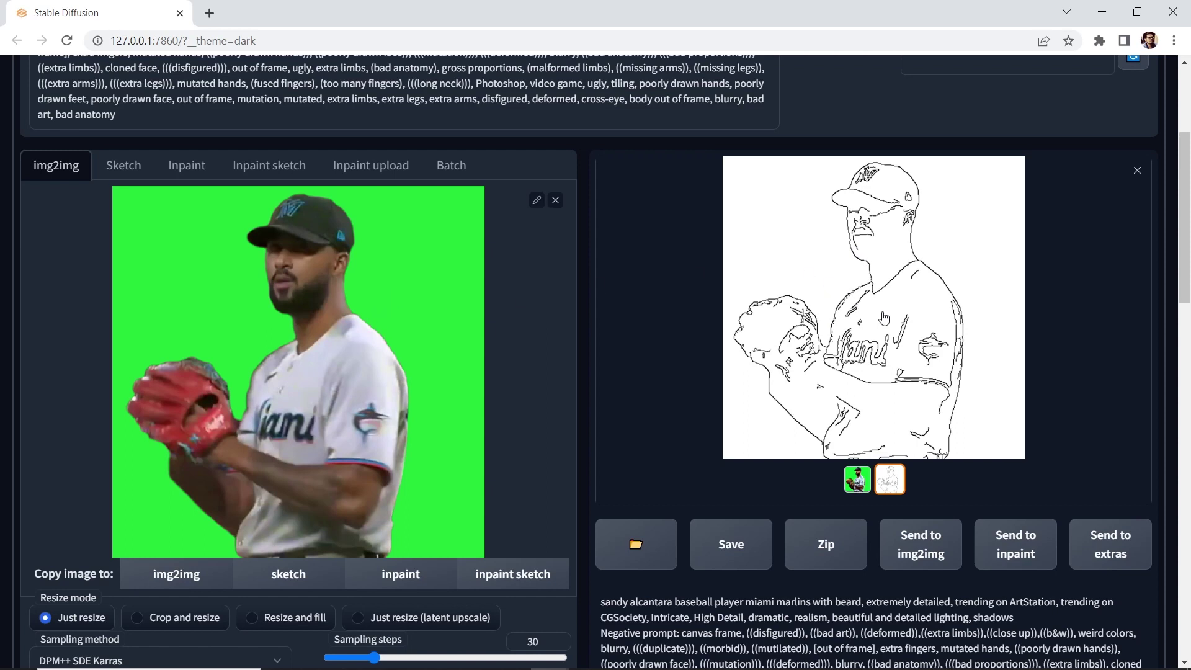
{"action": "left_click", "coordinate": [858, 479]}
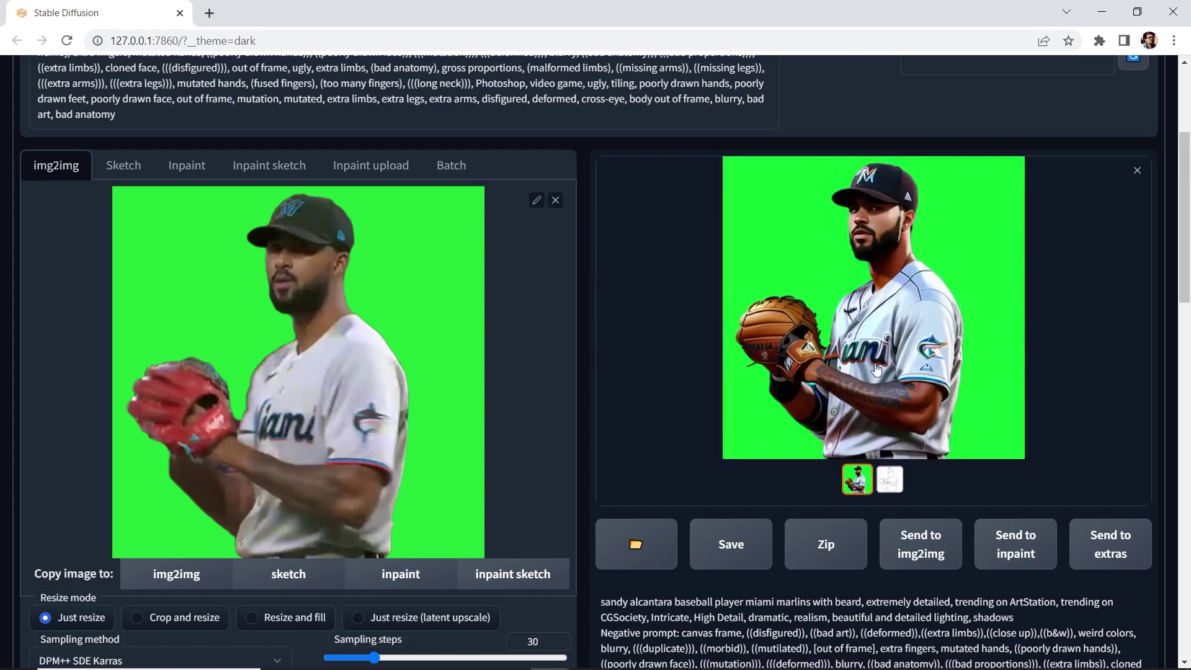
View the restyled pitcher render full screen in the lightbox, then close it
{"action": "left_click", "coordinate": [900, 318]}
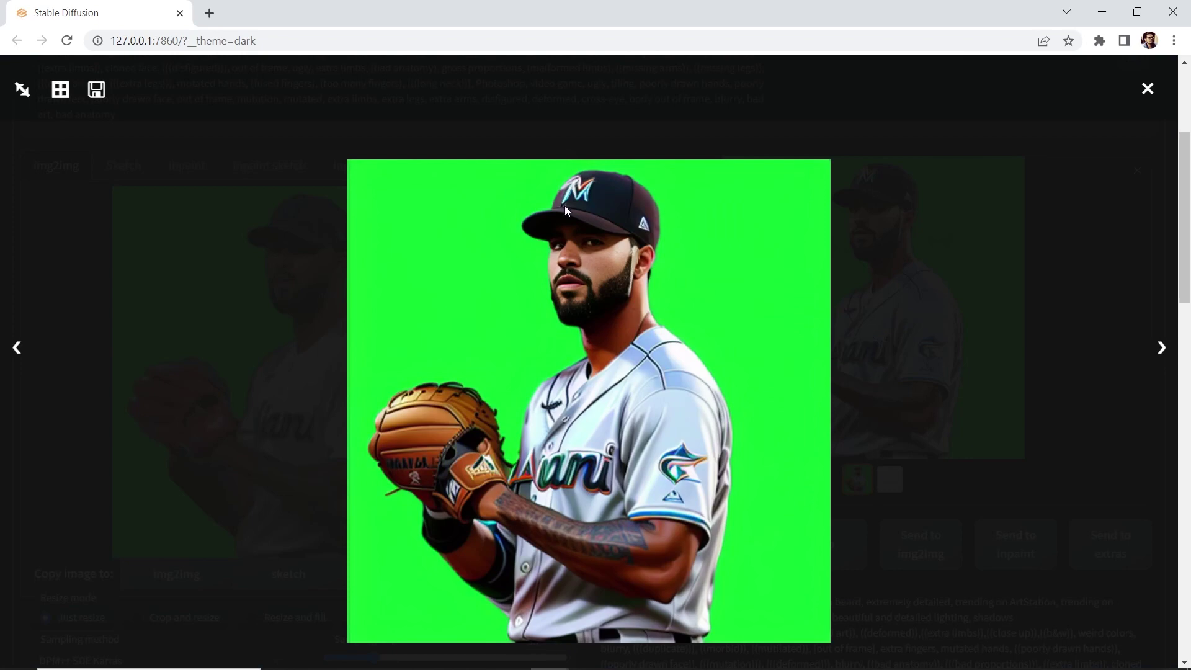
{"action": "left_click", "coordinate": [747, 121]}
{"action": "left_click", "coordinate": [862, 273]}
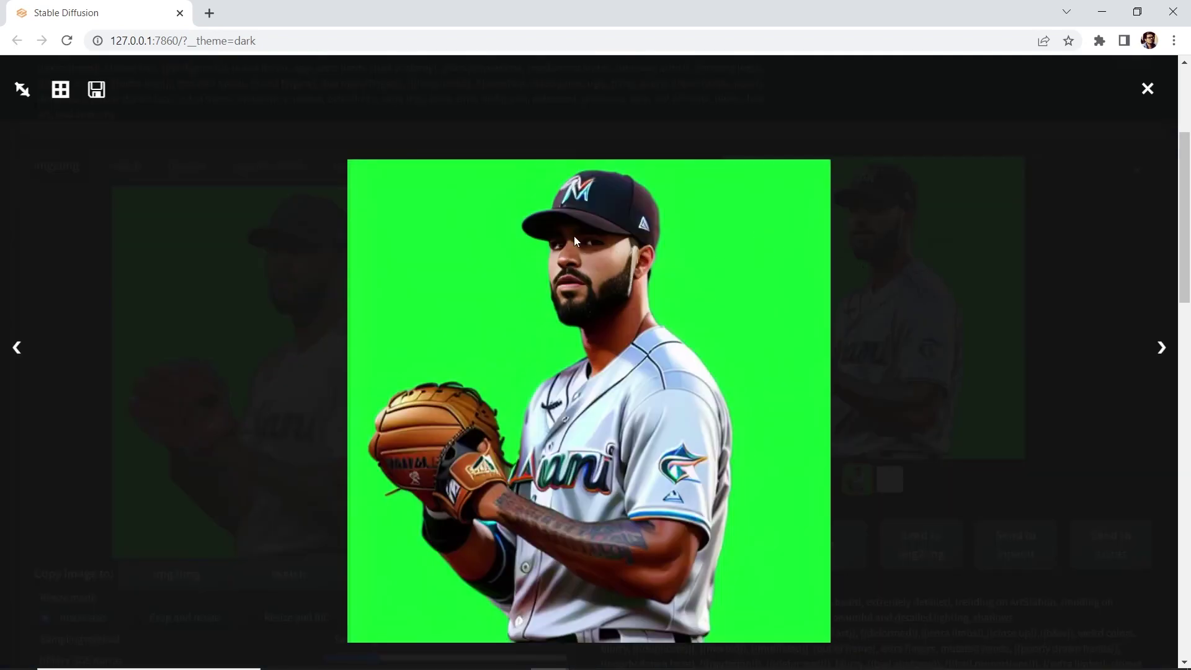
{"action": "left_click", "coordinate": [585, 143]}
{"action": "left_click", "coordinate": [854, 273]}
{"action": "left_click", "coordinate": [897, 328]}
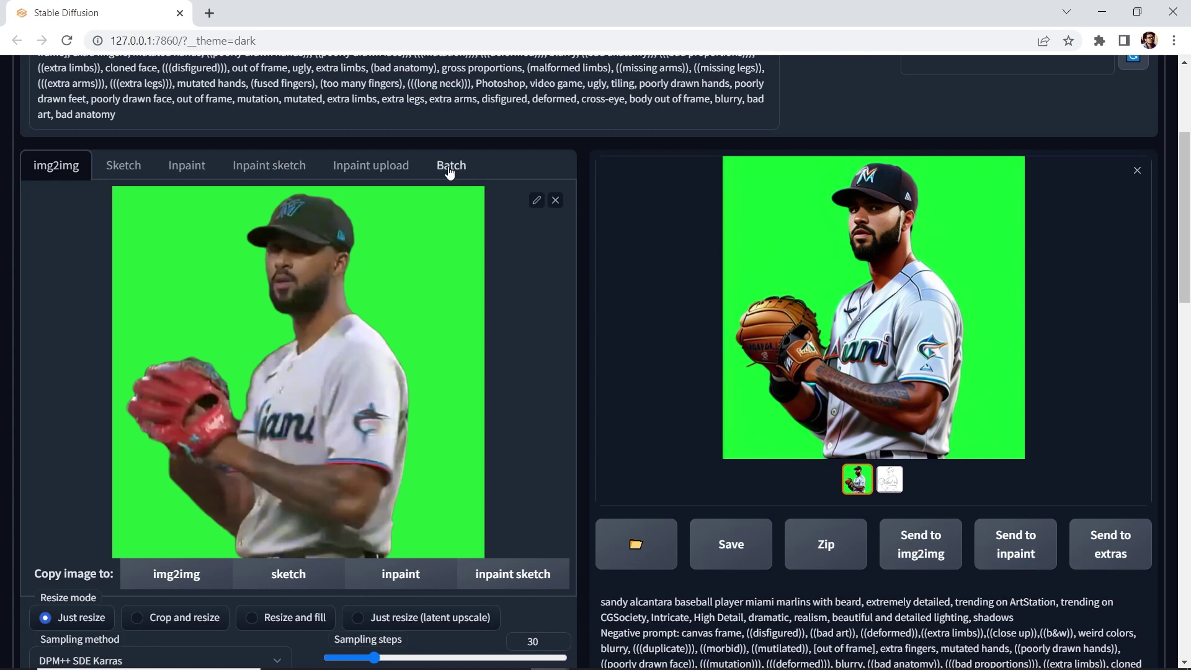
Switch img2img to Batch mode and clear the ControlNet reference image
{"action": "left_click", "coordinate": [454, 171]}
{"action": "left_click_drag", "start_coordinate": [1182, 259], "coordinate": [1159, 441]}
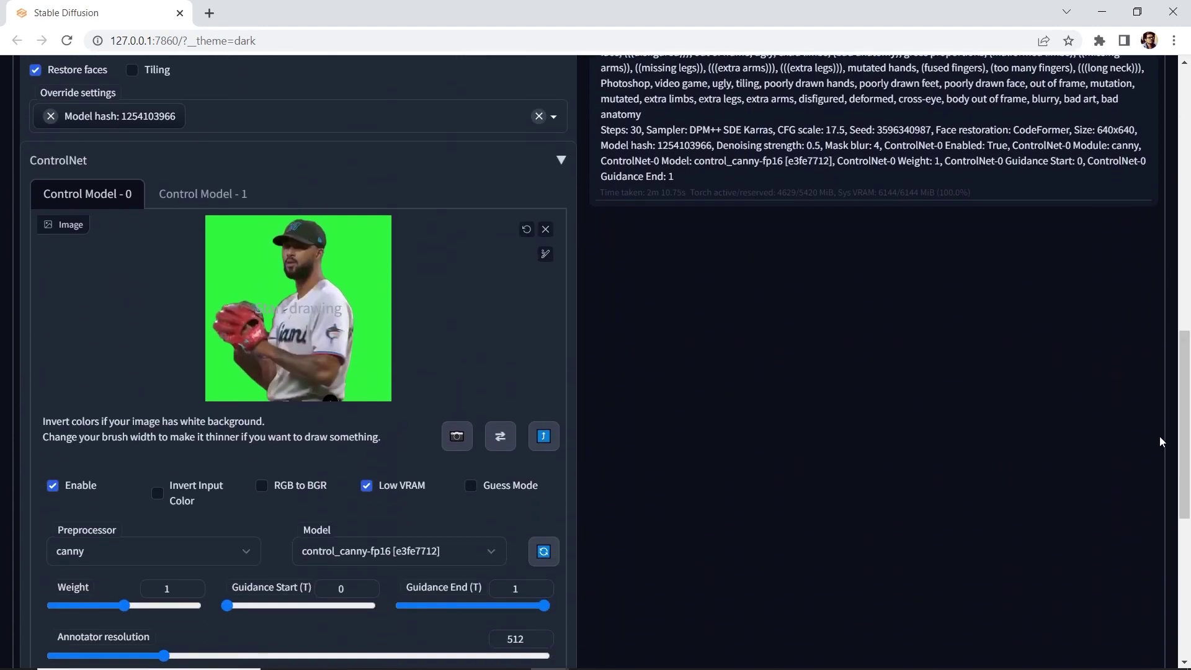
{"action": "left_click", "coordinate": [546, 229]}
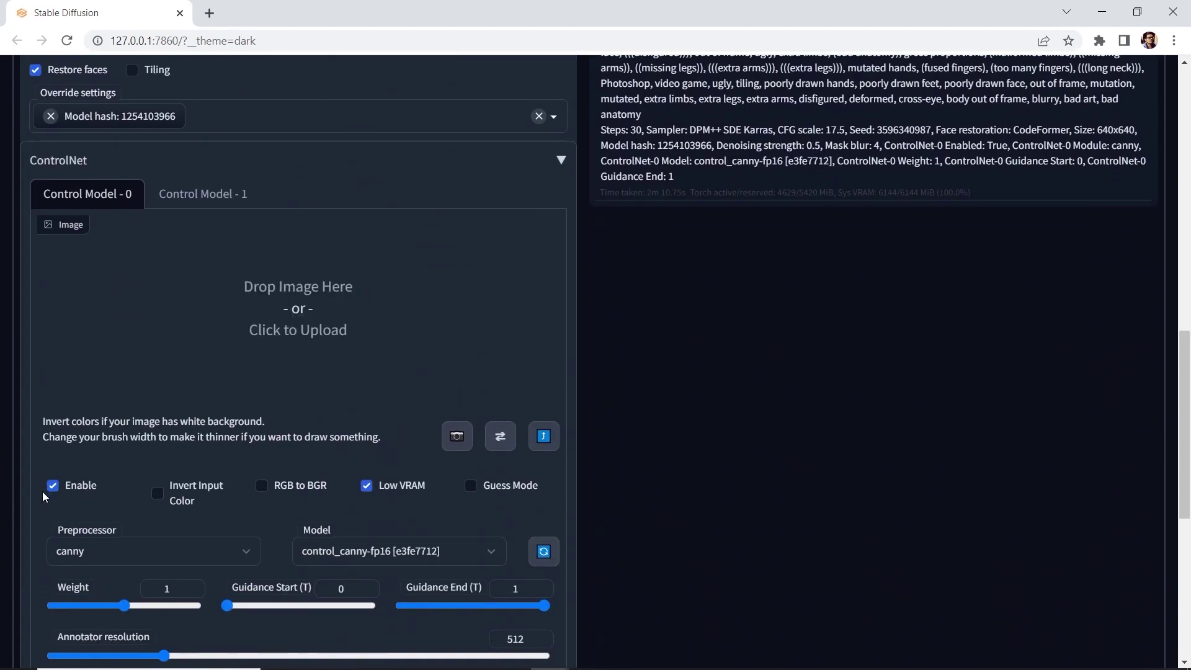
{"action": "left_click_drag", "start_coordinate": [1181, 357], "coordinate": [1178, 149]}
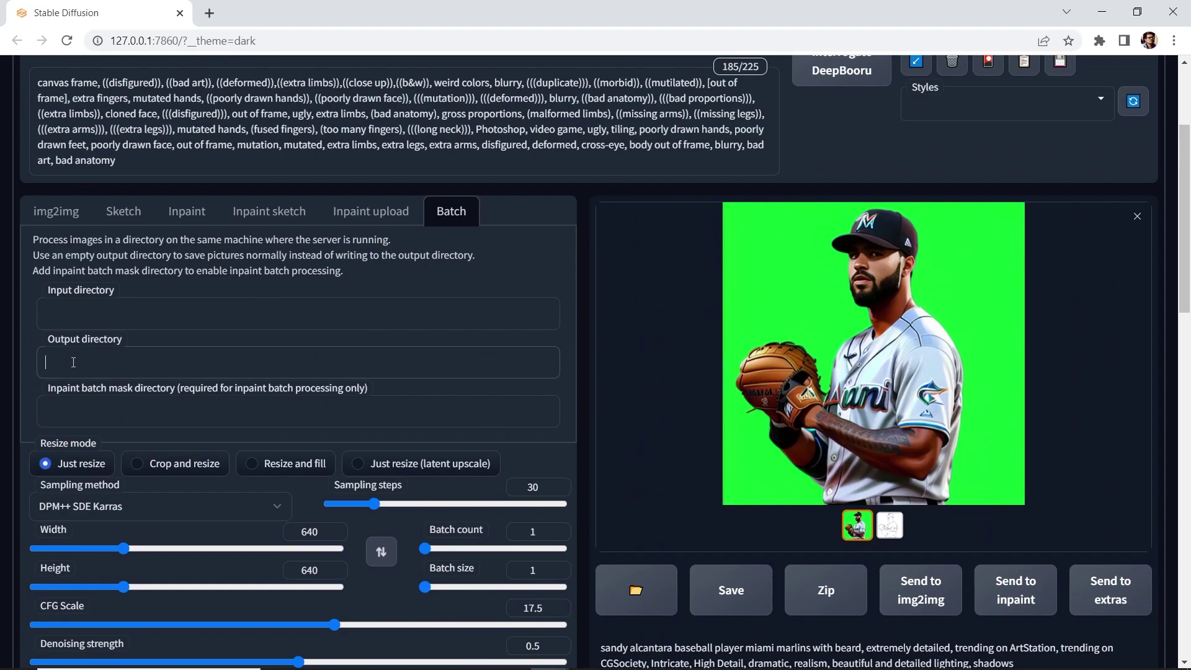
Copy the SANDY INPUT folder path from Explorer and paste it as the Input directory
{"action": "key", "text": "alt+Tab"}
{"action": "key", "text": "Tab"}
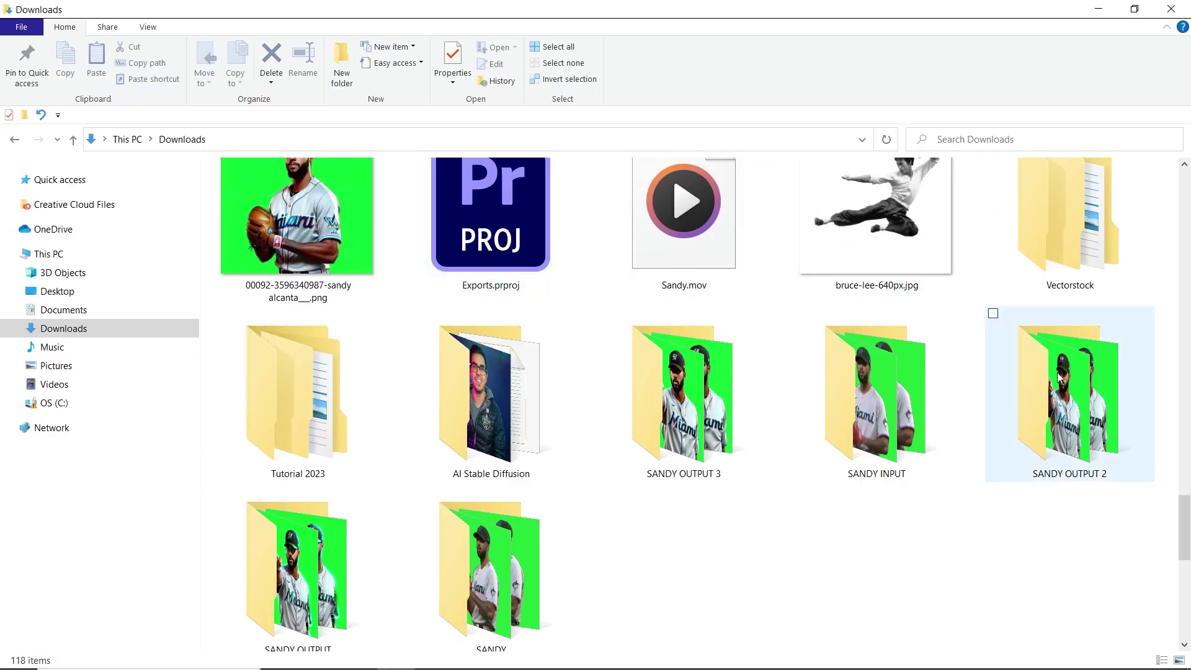
{"action": "left_click", "coordinate": [882, 413]}
{"action": "double_click", "coordinate": [881, 424]}
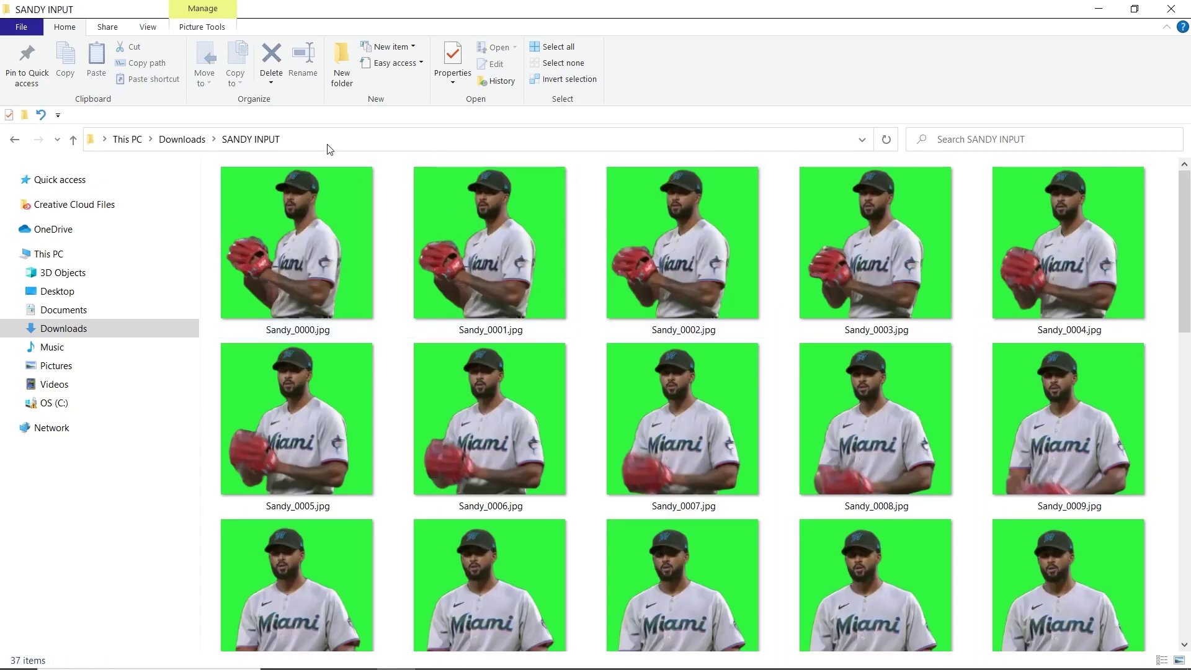
{"action": "left_click", "coordinate": [347, 139]}
{"action": "key", "text": "ctrl+c"}
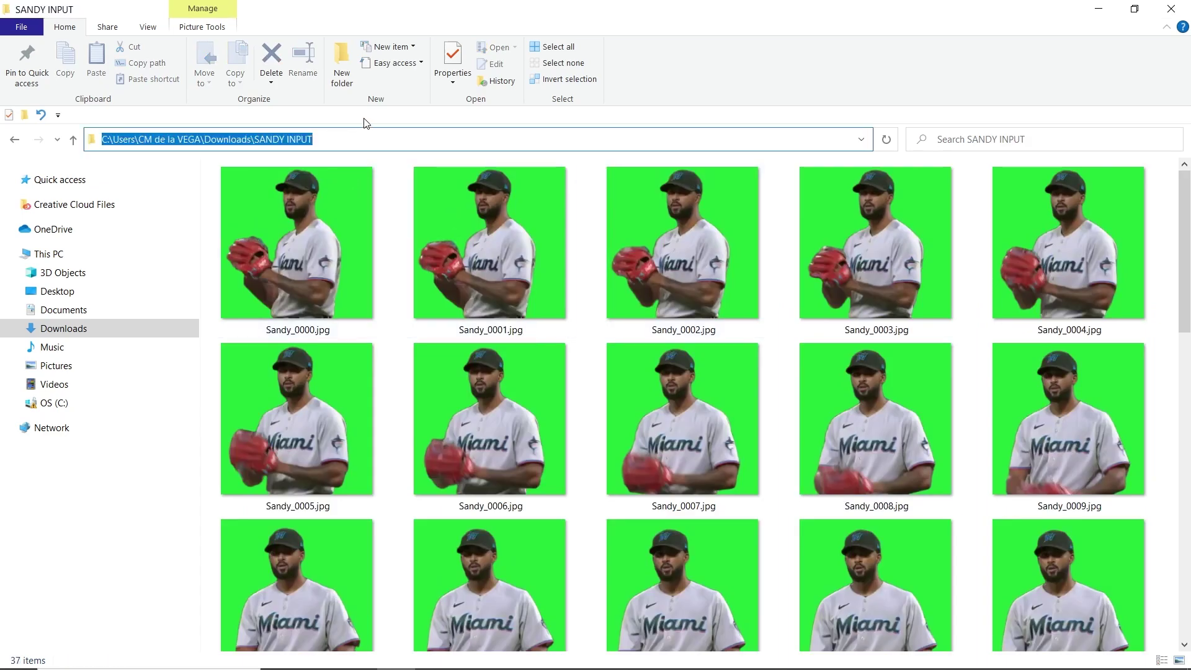
{"action": "key", "text": "alt+Tab"}
{"action": "key", "text": "ctrl+v"}
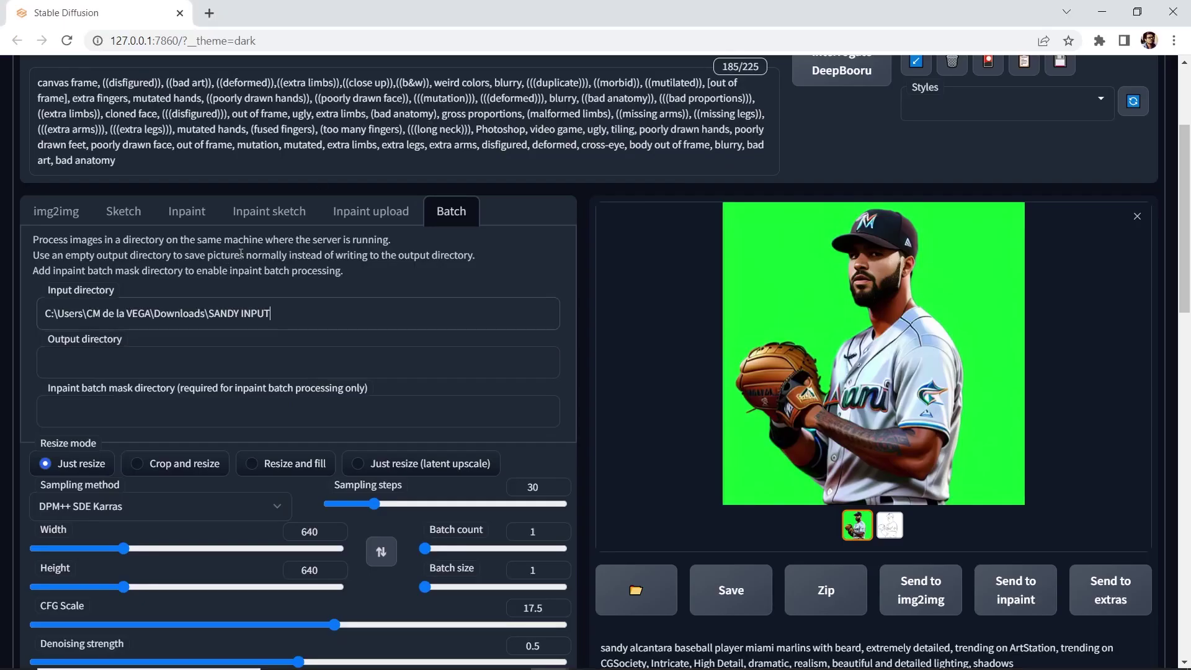
Copy the SANDY OUTPUT 3 folder path and paste it as the Output directory
{"action": "key", "text": "alt+Tab"}
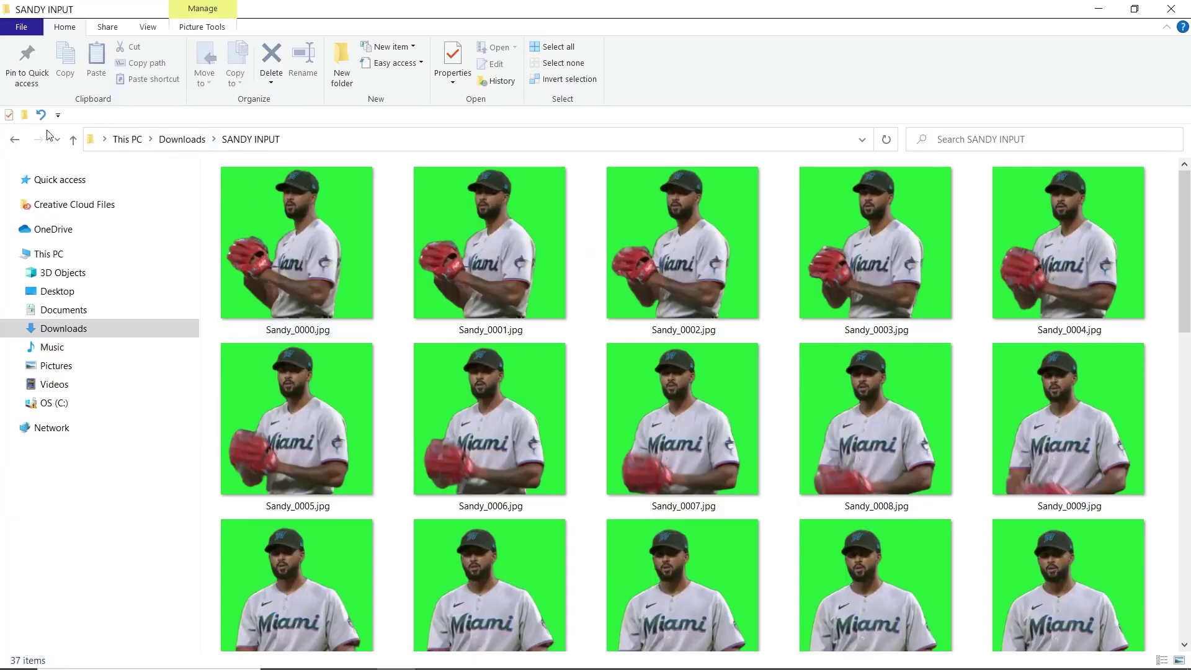
{"action": "left_click", "coordinate": [14, 139]}
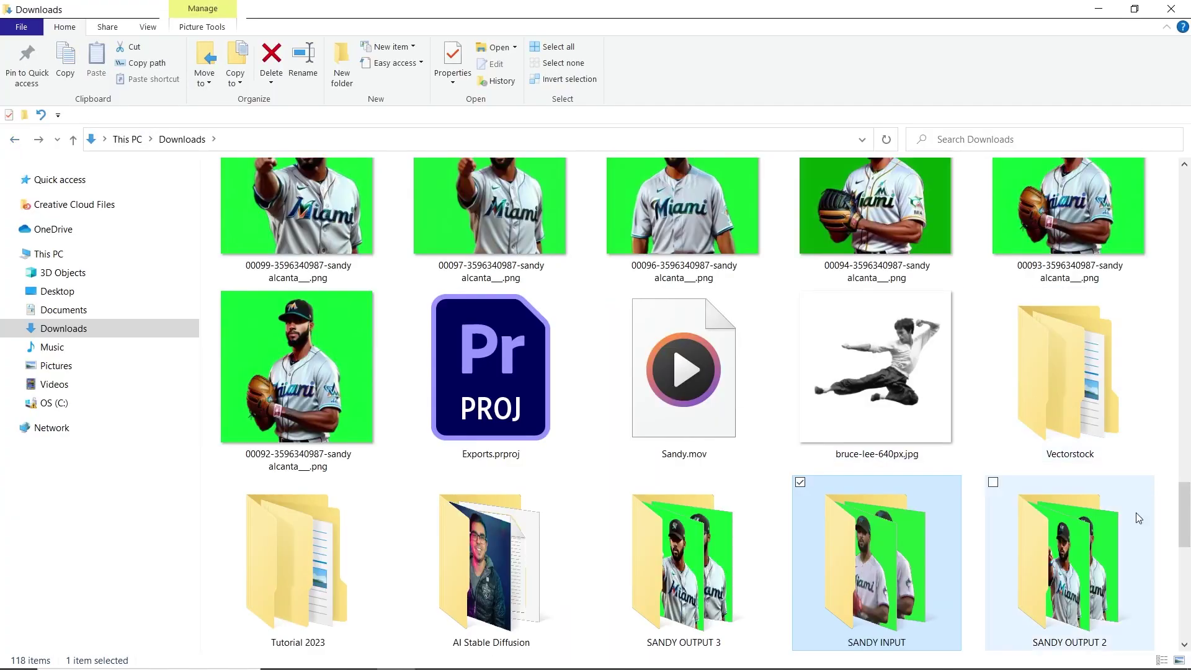
{"action": "scroll", "coordinate": [1170, 518], "scroll_direction": "down", "scroll_amount": 3}
{"action": "double_click", "coordinate": [670, 472]}
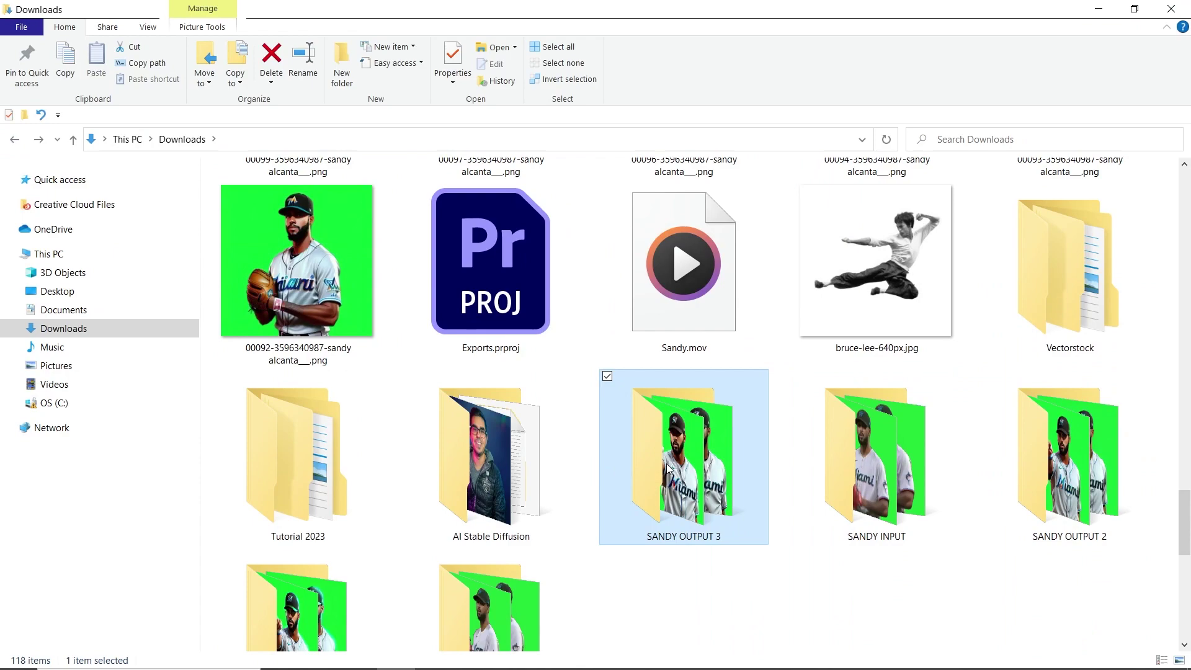
{"action": "left_click", "coordinate": [326, 138]}
{"action": "key", "text": "ctrl+c"}
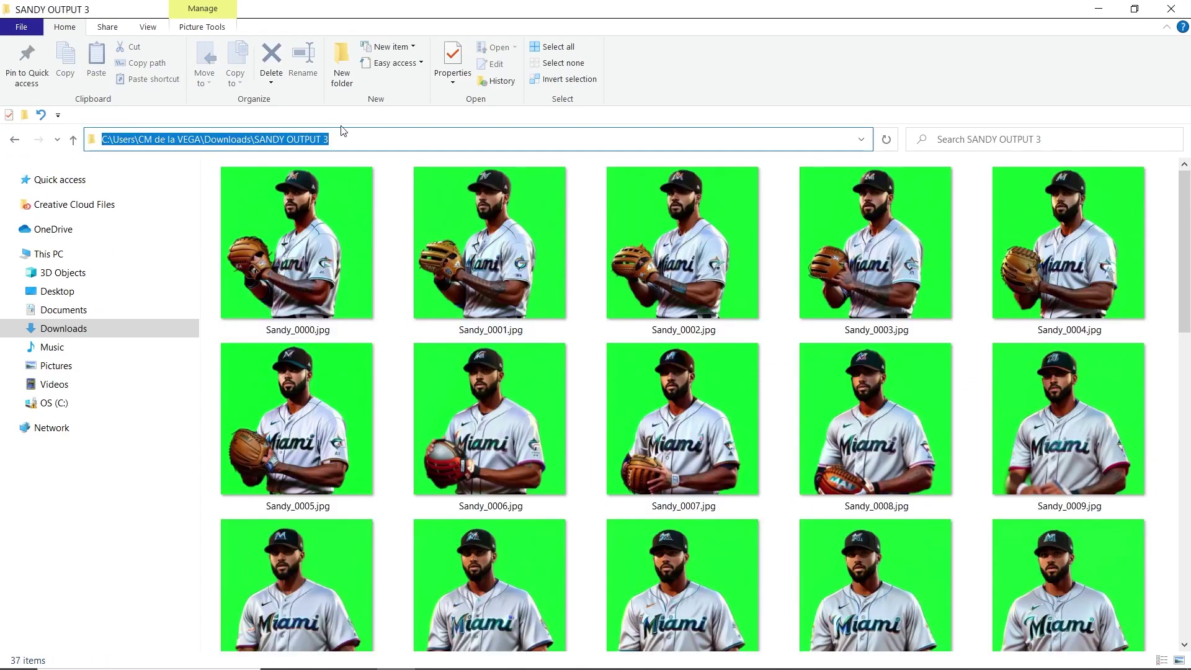
{"action": "key", "text": "alt+Tab"}
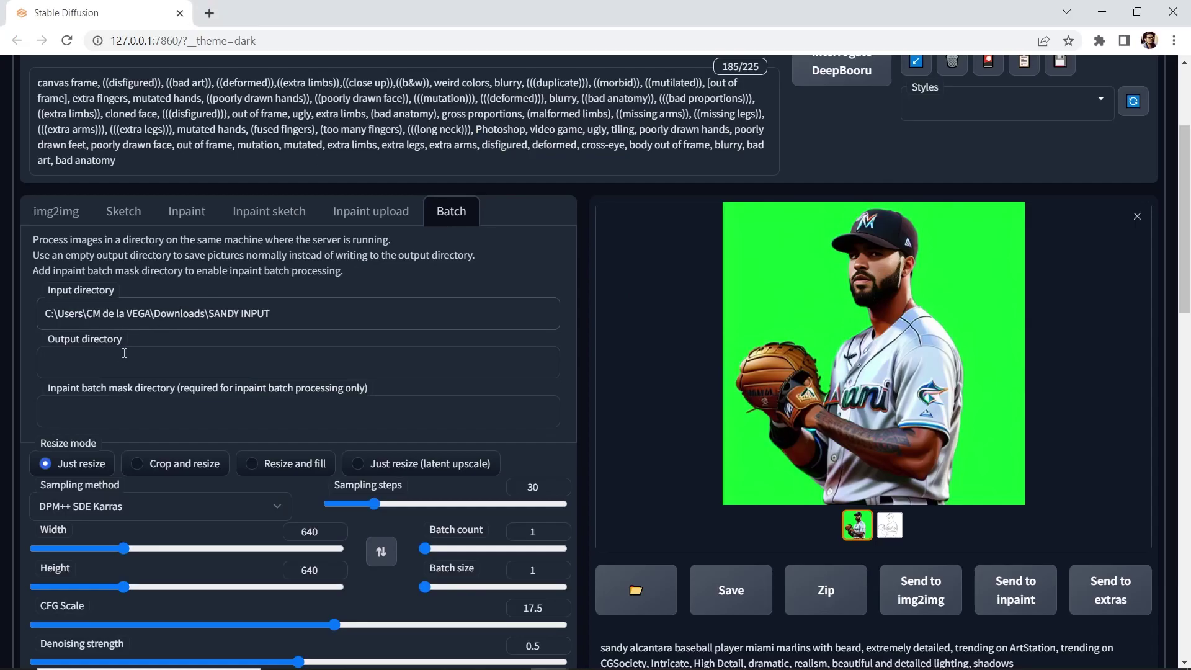
{"action": "key", "text": "ctrl+v"}
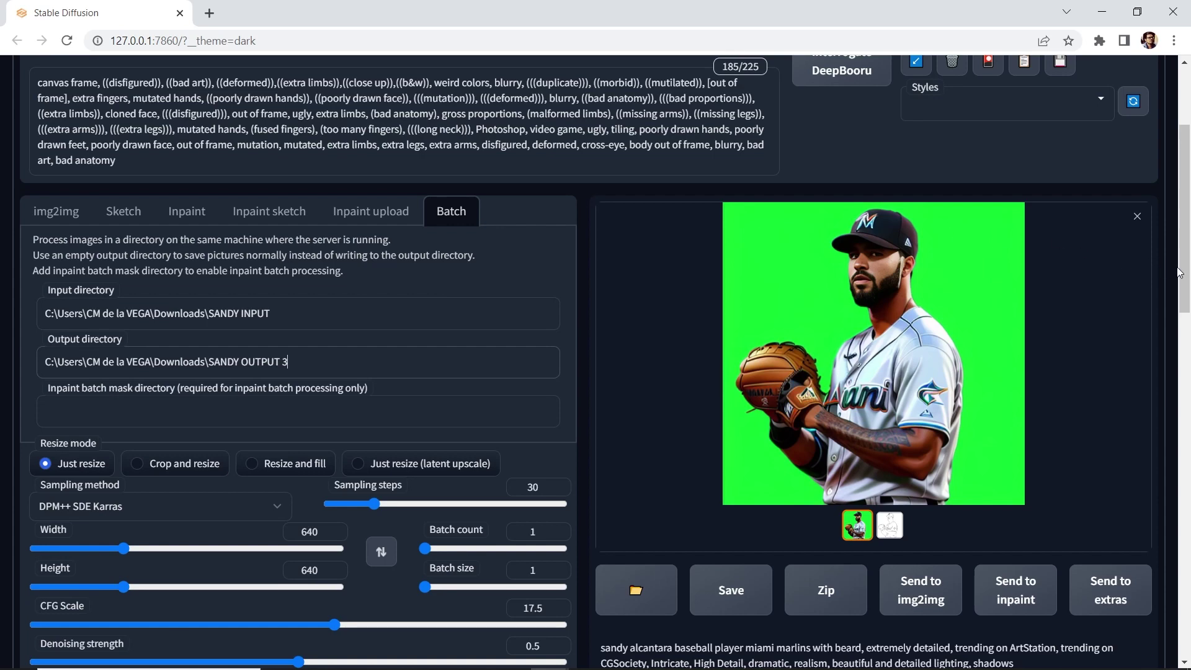
{"action": "scroll", "coordinate": [1184, 273], "scroll_direction": "up", "scroll_amount": 3}
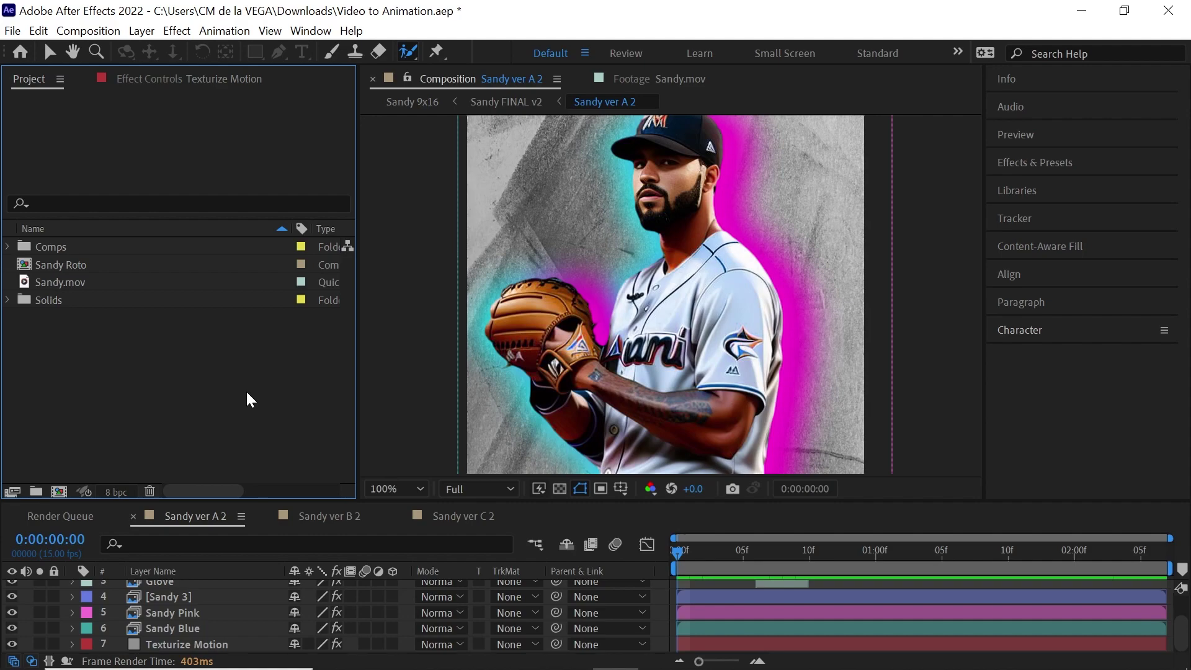
Import Sandy_0000.jpg from SANDY OUTPUT 3 as a JPEG image sequence
{"action": "double_click", "coordinate": [246, 389]}
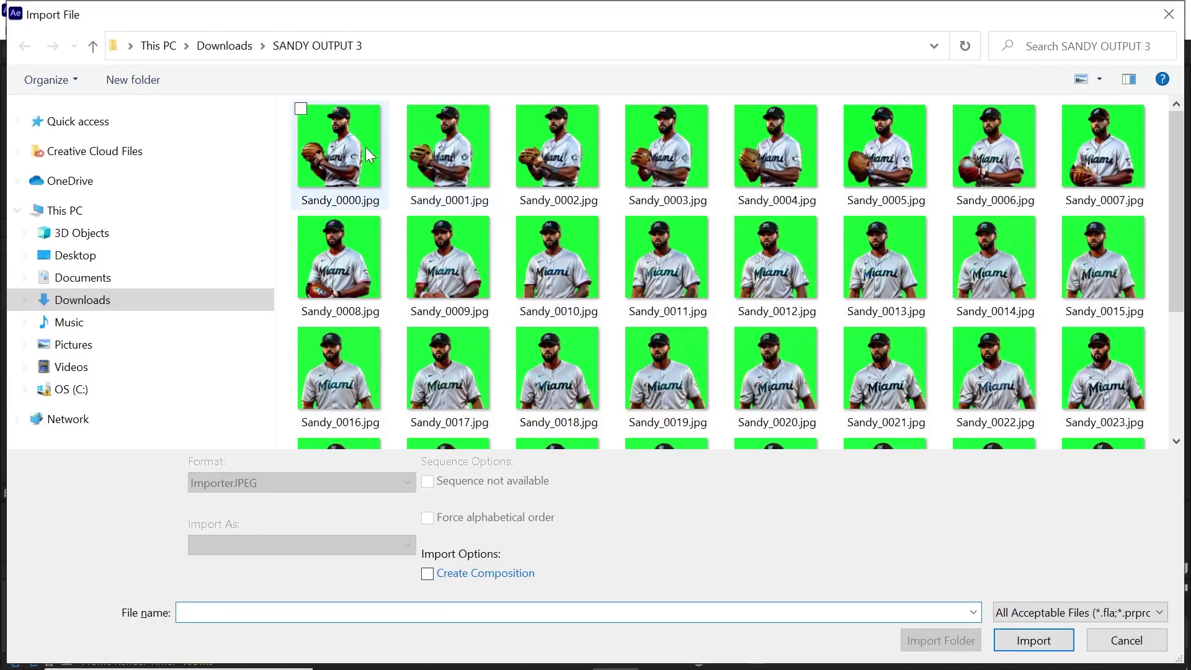
{"action": "left_click", "coordinate": [339, 162]}
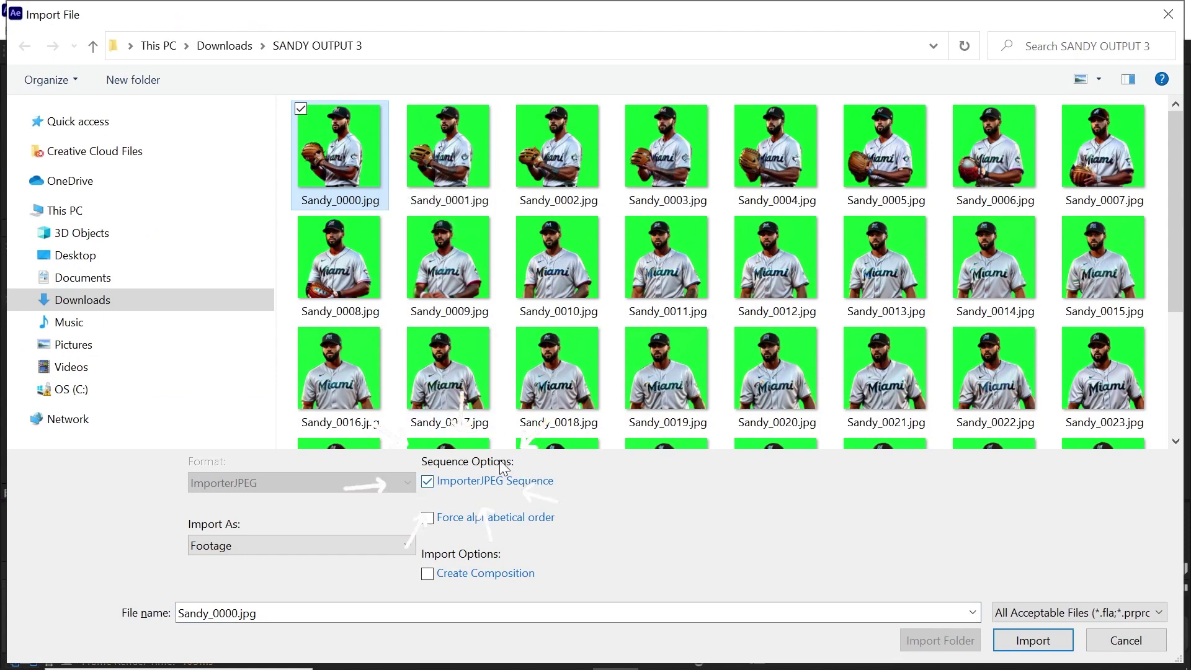
{"action": "left_click", "coordinate": [428, 482]}
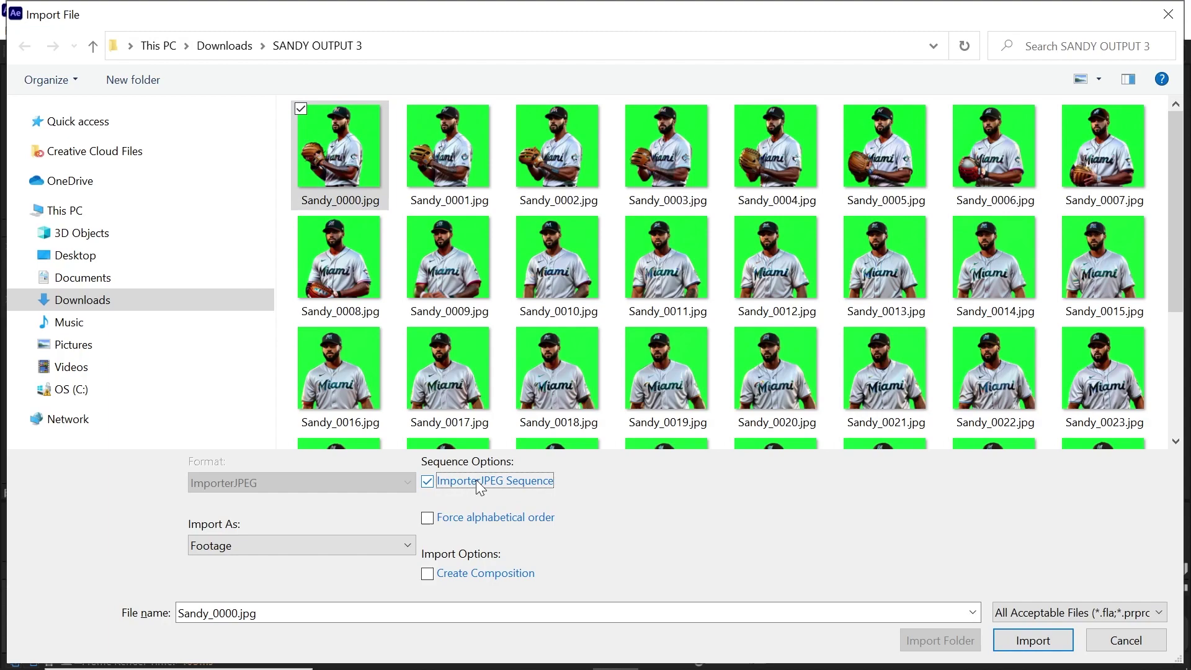
{"action": "left_click", "coordinate": [1032, 637]}
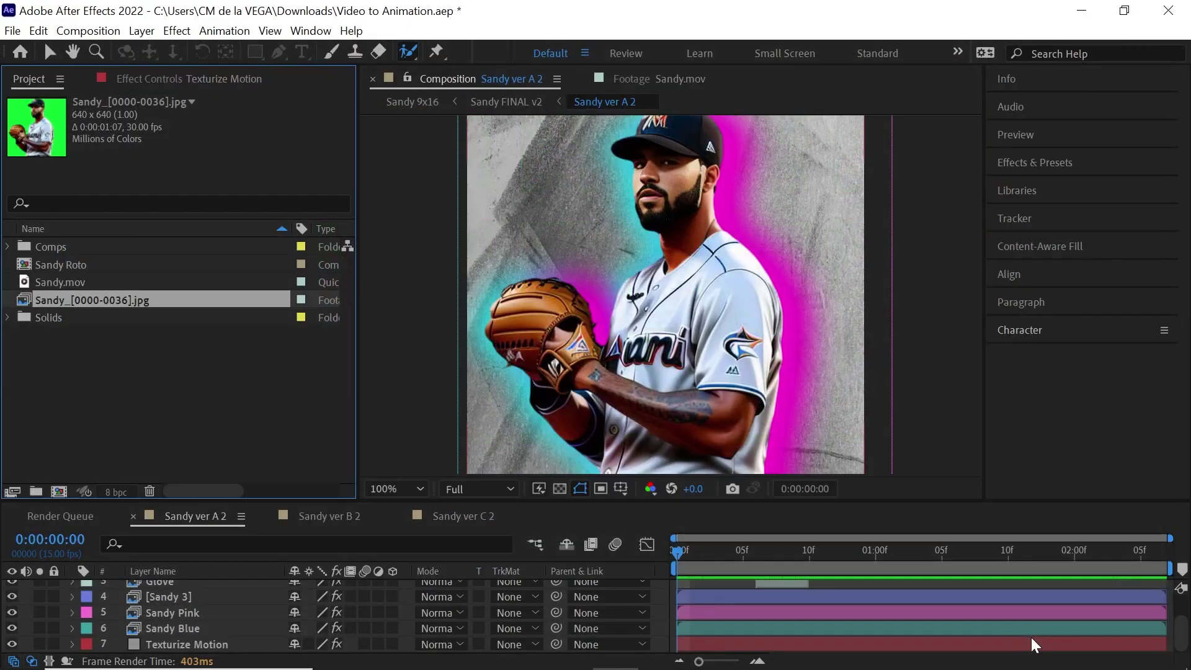
Play the imported sequence and interpret it at 15 frames per second
{"action": "double_click", "coordinate": [145, 299]}
{"action": "key", "text": "space"}
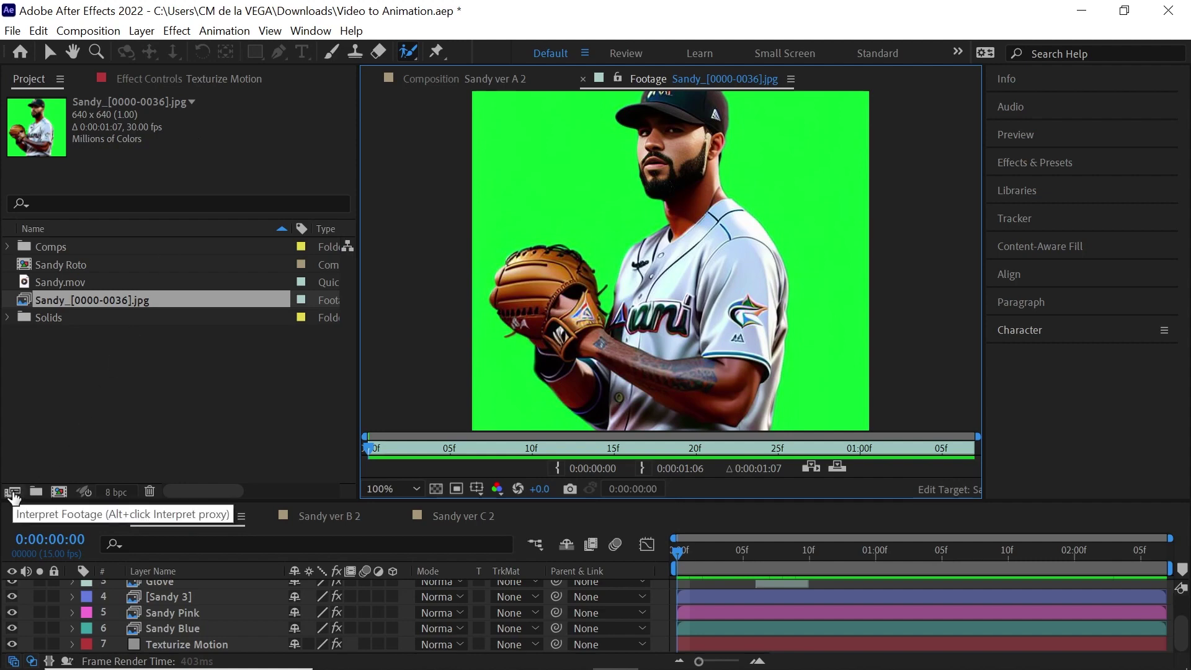
{"action": "left_click", "coordinate": [13, 492]}
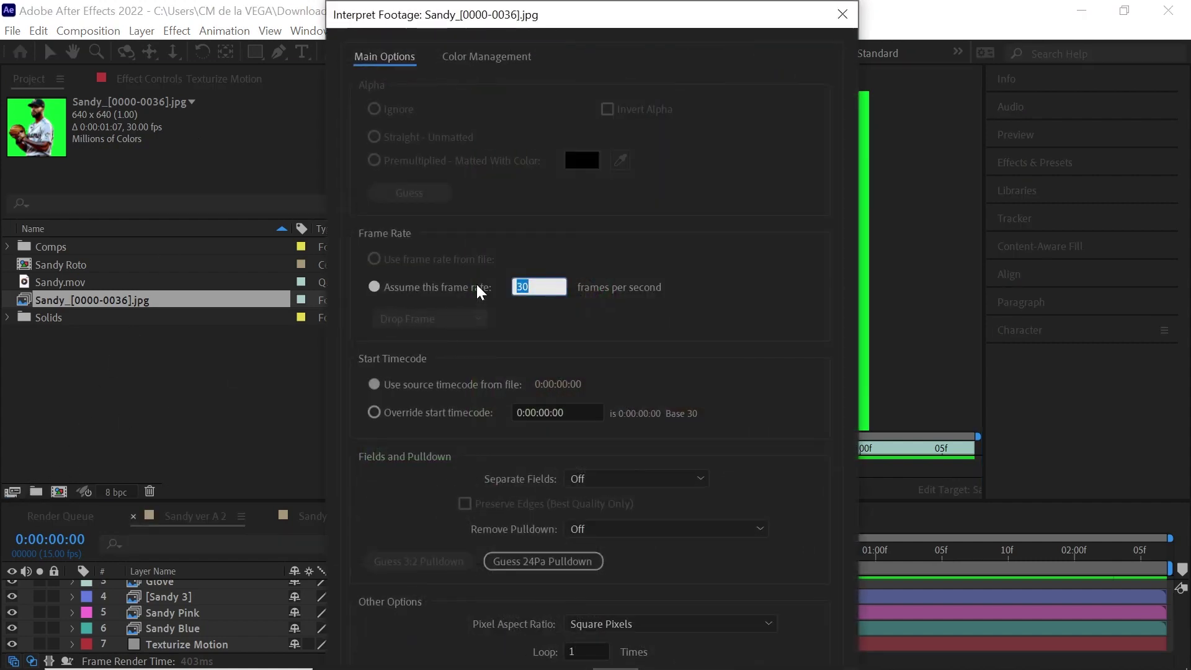
{"action": "type", "text": "15"}
{"action": "key", "text": "Return"}
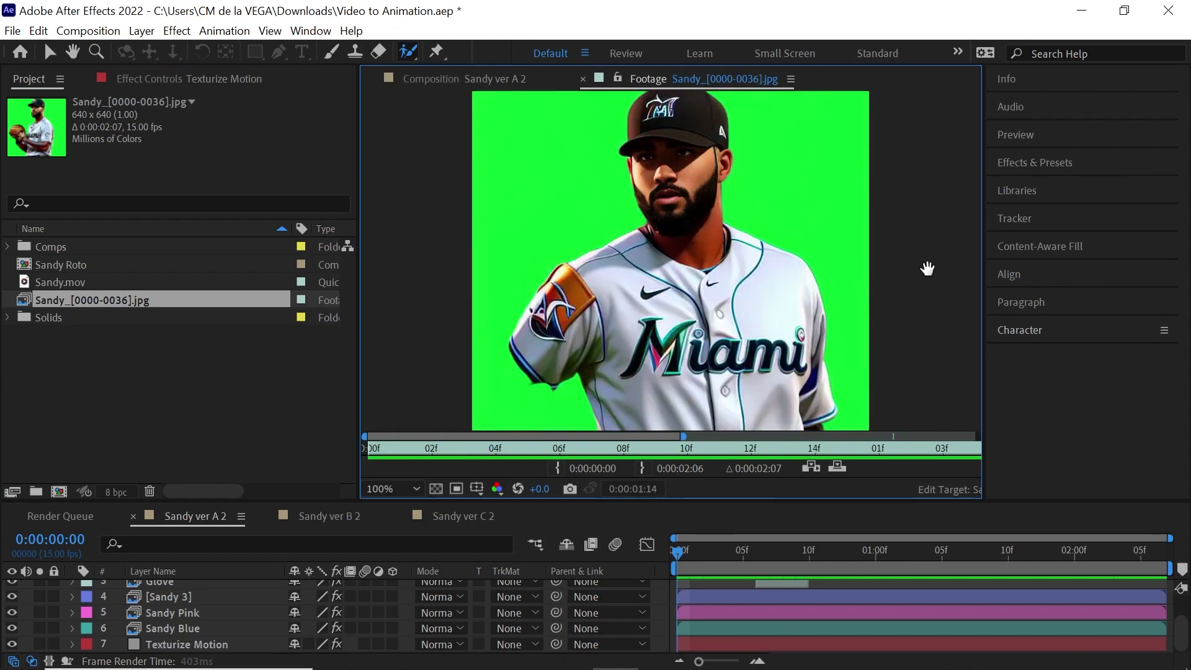
{"action": "left_click_drag", "start_coordinate": [775, 436], "coordinate": [359, 442]}
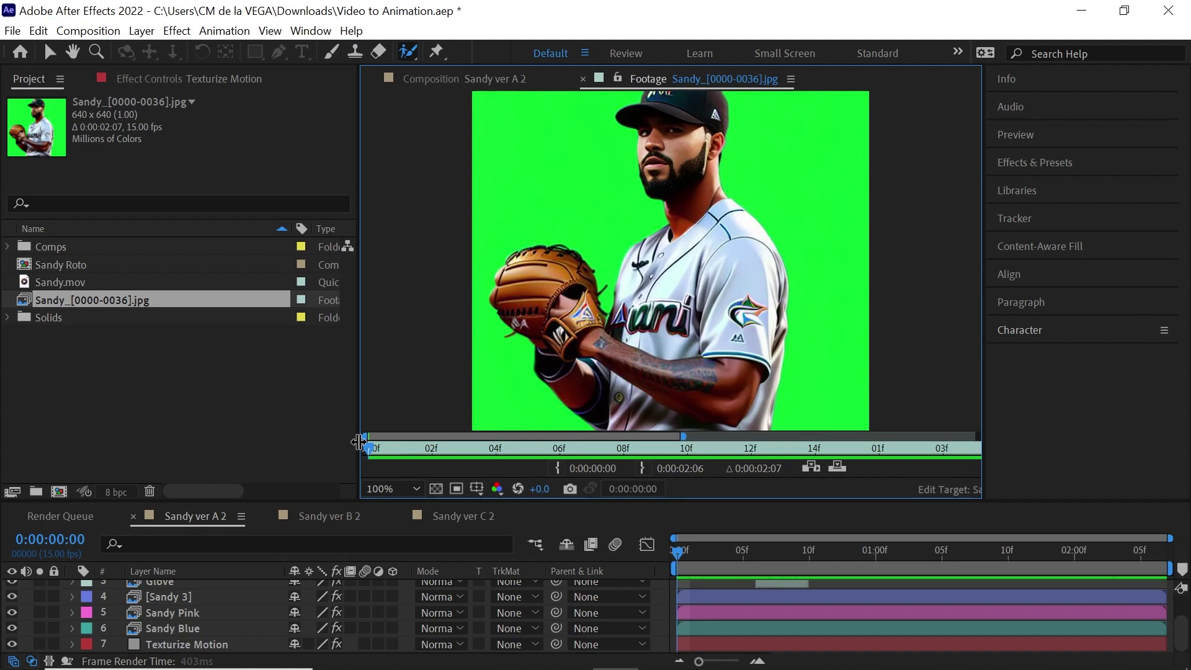
Return to the Sandy ver A 2 comp and solo the Sandy 3 layer
{"action": "left_click", "coordinate": [198, 516]}
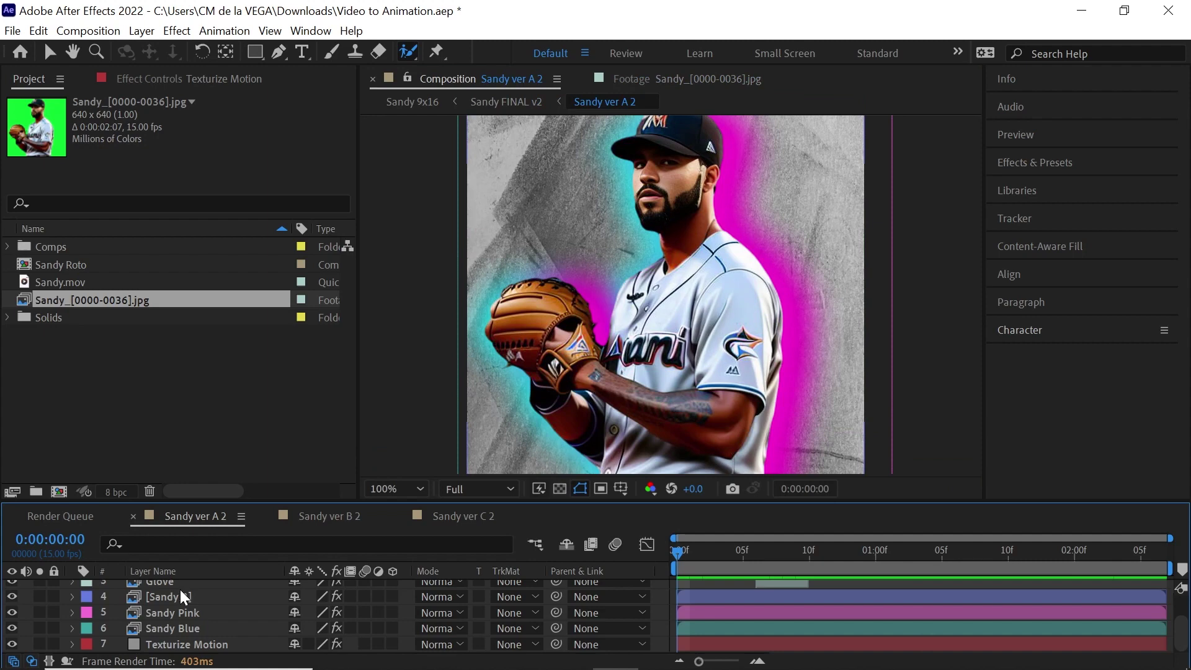
{"action": "left_click", "coordinate": [125, 594]}
{"action": "left_click", "coordinate": [39, 597]}
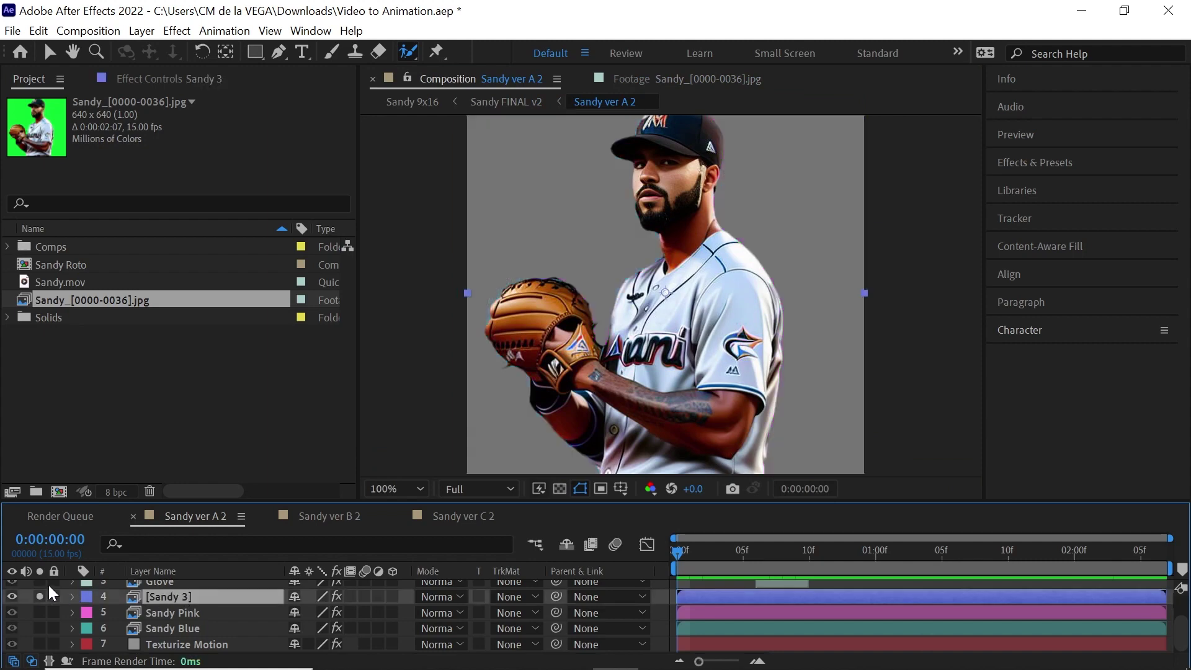
Inspect Sandy 3's Keylight, Advanced Spill Suppressor and Refine Hard Matte effects, keeping them enabled
{"action": "left_click", "coordinate": [203, 80]}
{"action": "left_click", "coordinate": [24, 117]}
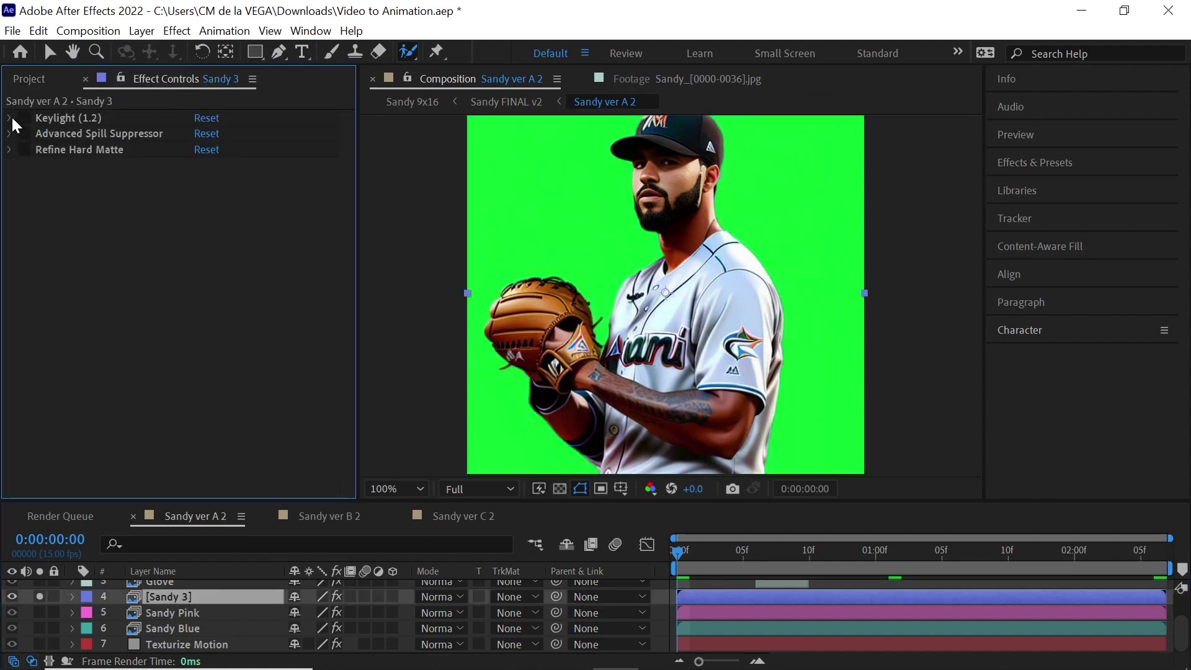
{"action": "left_click", "coordinate": [10, 118]}
{"action": "left_click", "coordinate": [78, 118]}
{"action": "left_click", "coordinate": [25, 117]}
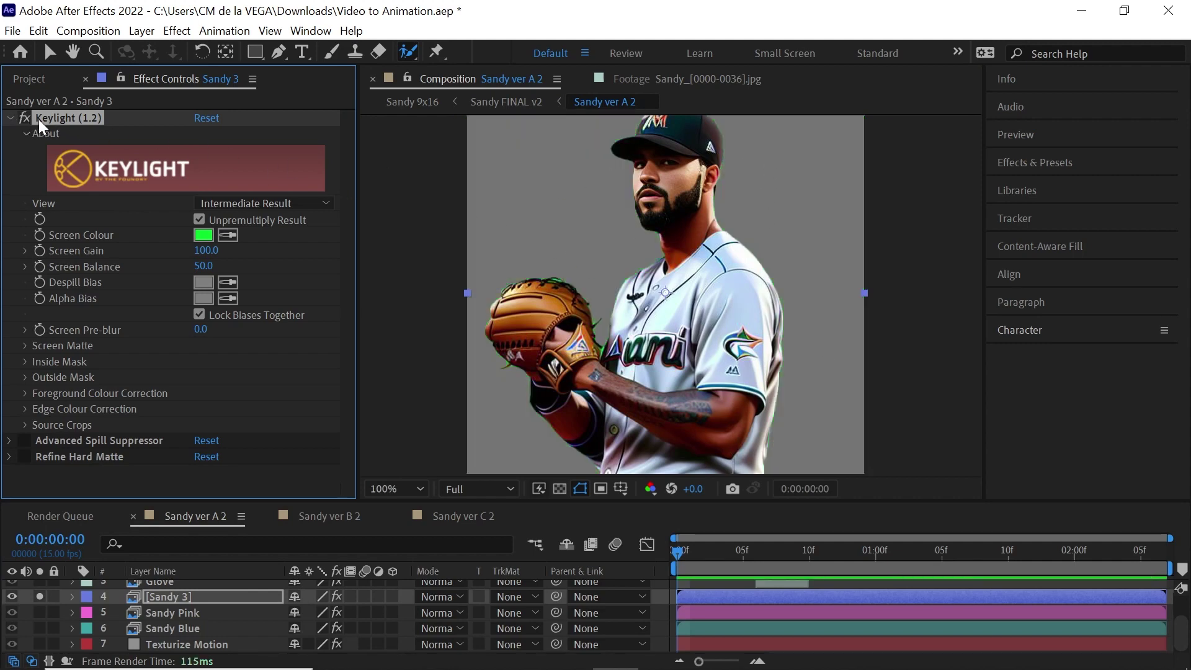
{"action": "left_click", "coordinate": [11, 118]}
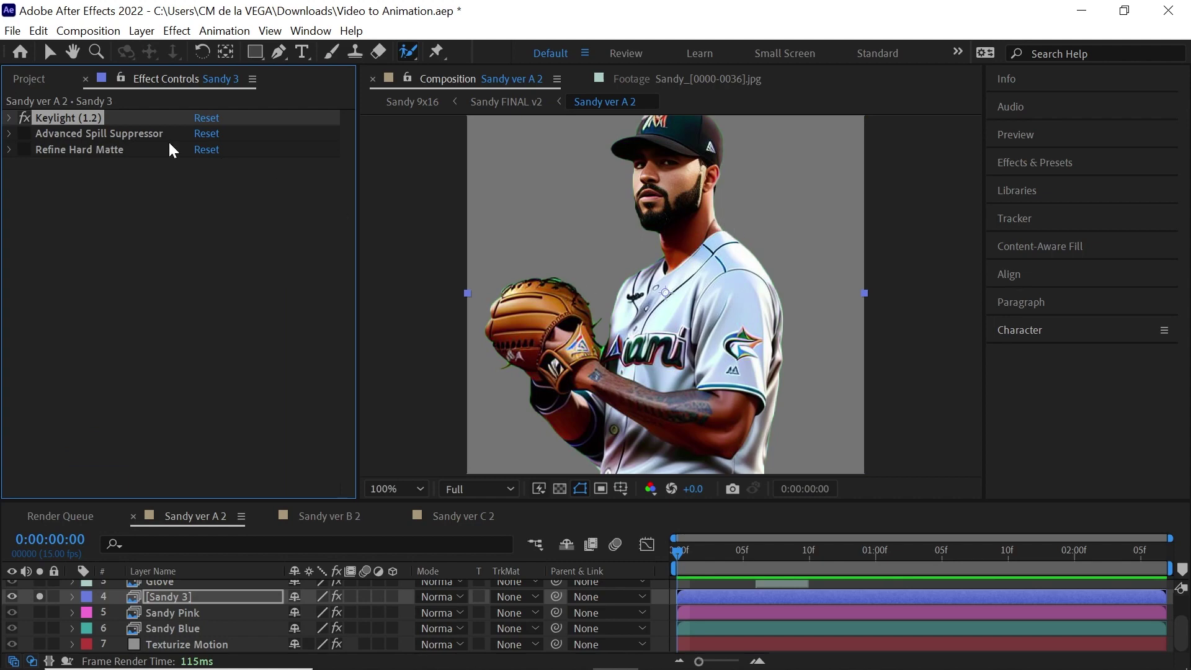
{"action": "left_click", "coordinate": [85, 136]}
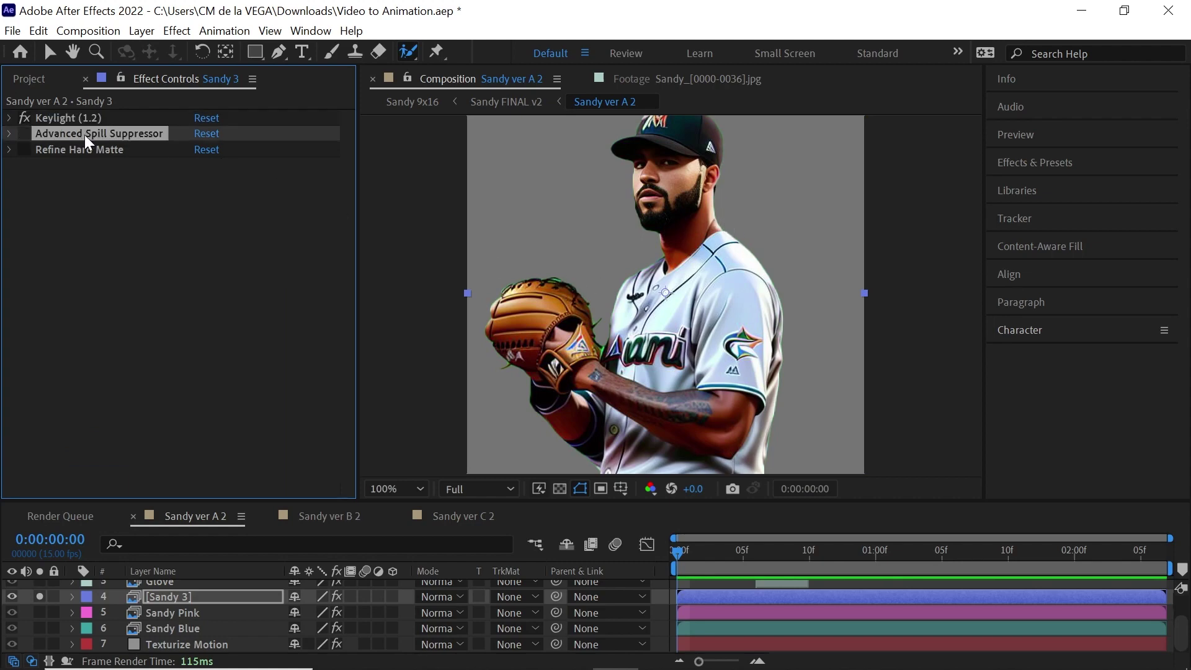
{"action": "left_click", "coordinate": [23, 133]}
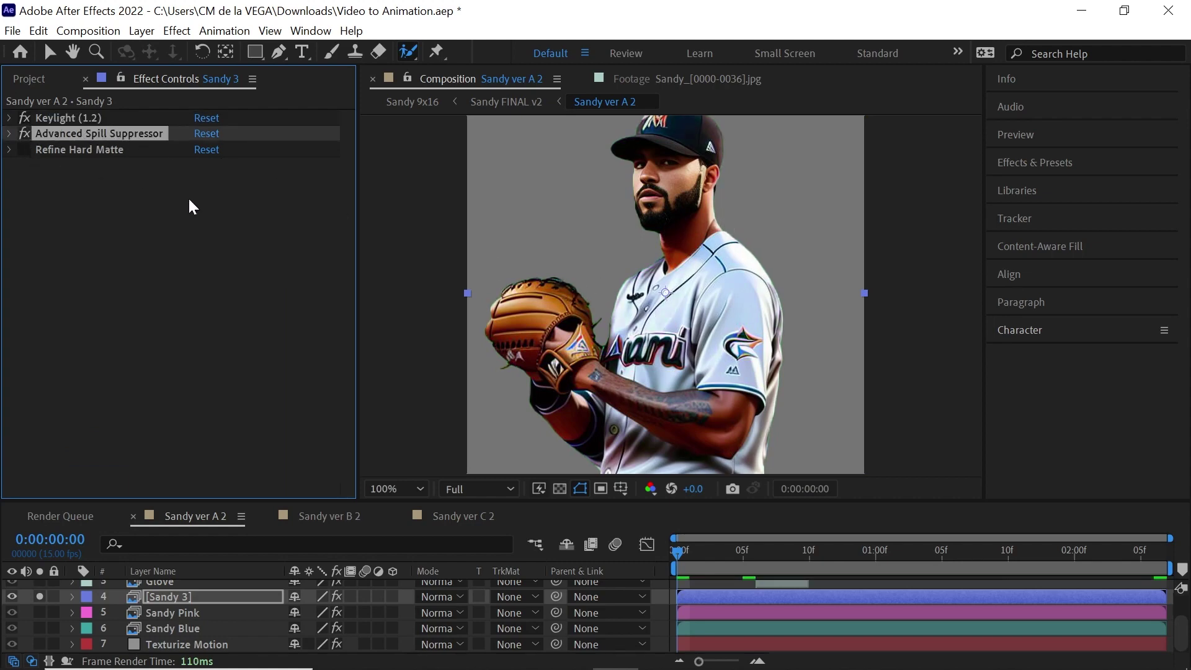
{"action": "left_click", "coordinate": [79, 149]}
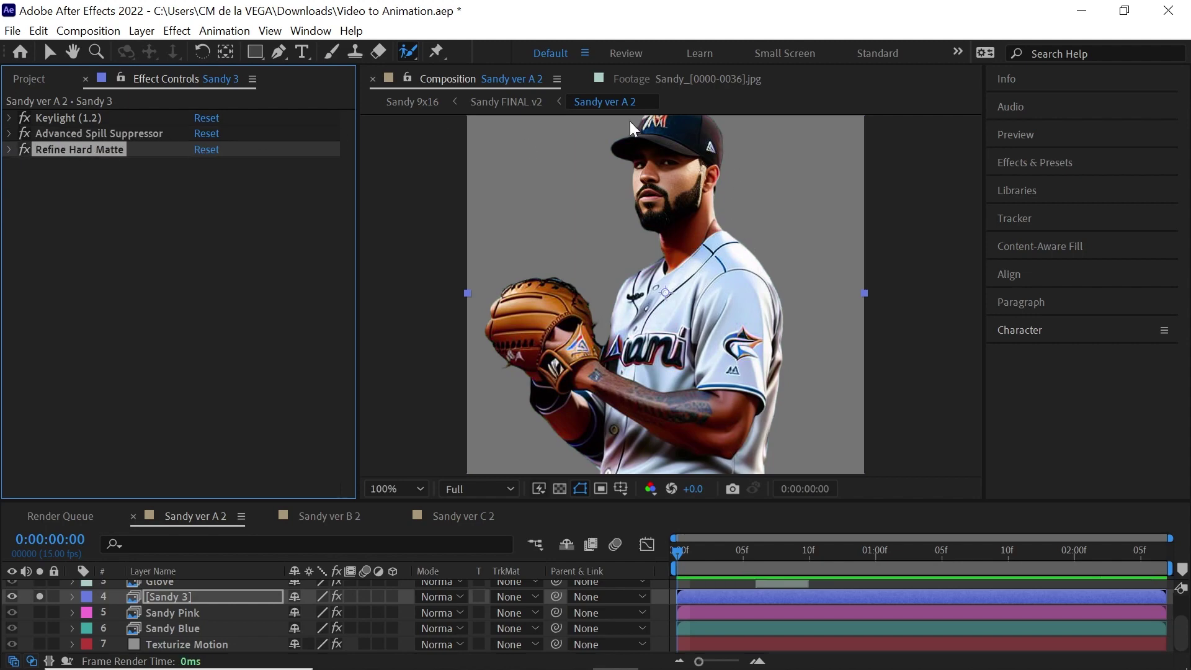
Solo Sandy Pink and toggle its Fill and Fast Box Blur effects off and back on
{"action": "left_click", "coordinate": [183, 595]}
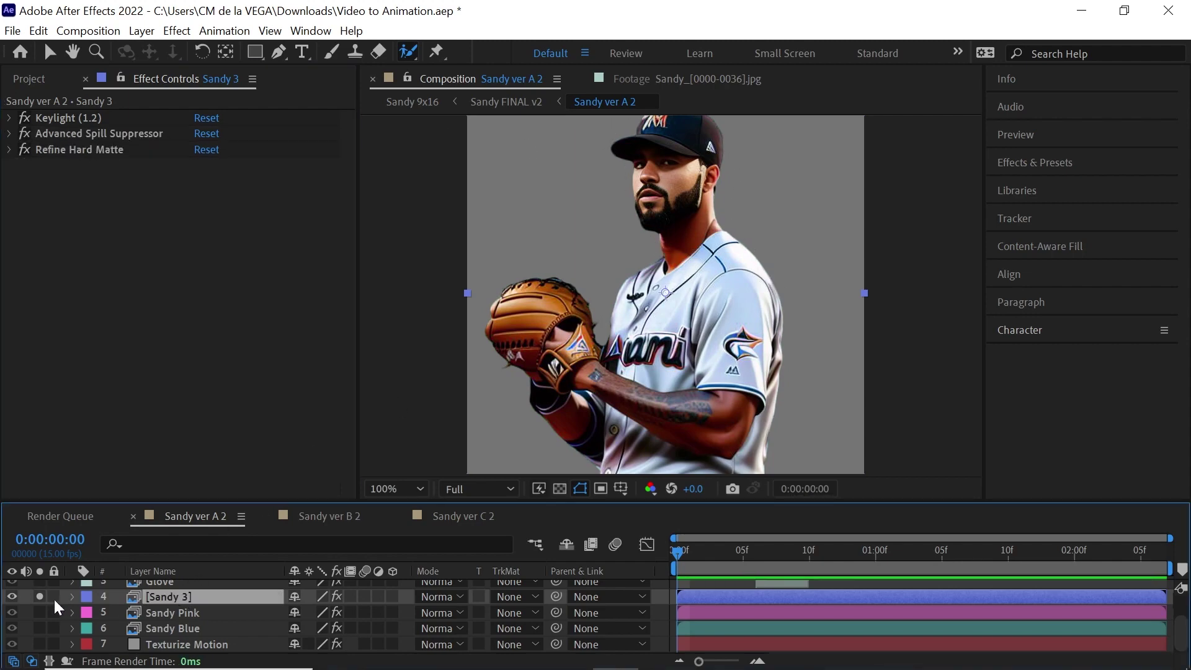
{"action": "left_click", "coordinate": [38, 596]}
{"action": "left_click", "coordinate": [39, 612]}
{"action": "left_click", "coordinate": [157, 612]}
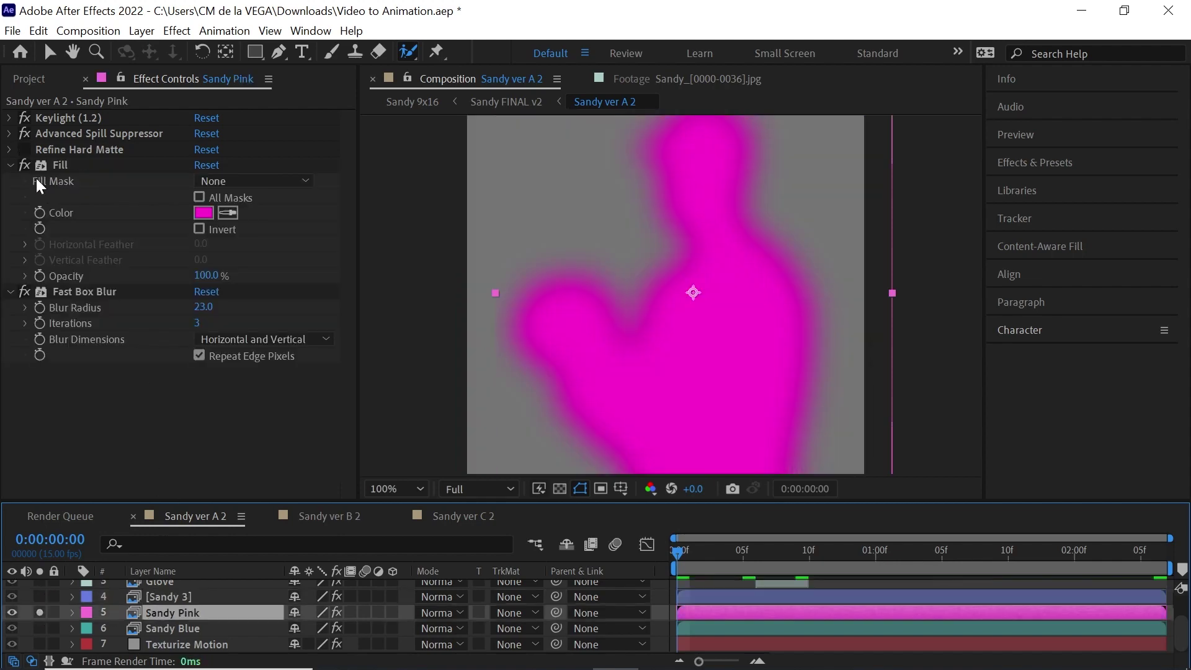
{"action": "left_click", "coordinate": [53, 158]}
{"action": "left_click", "coordinate": [24, 164]}
{"action": "left_click", "coordinate": [25, 291]}
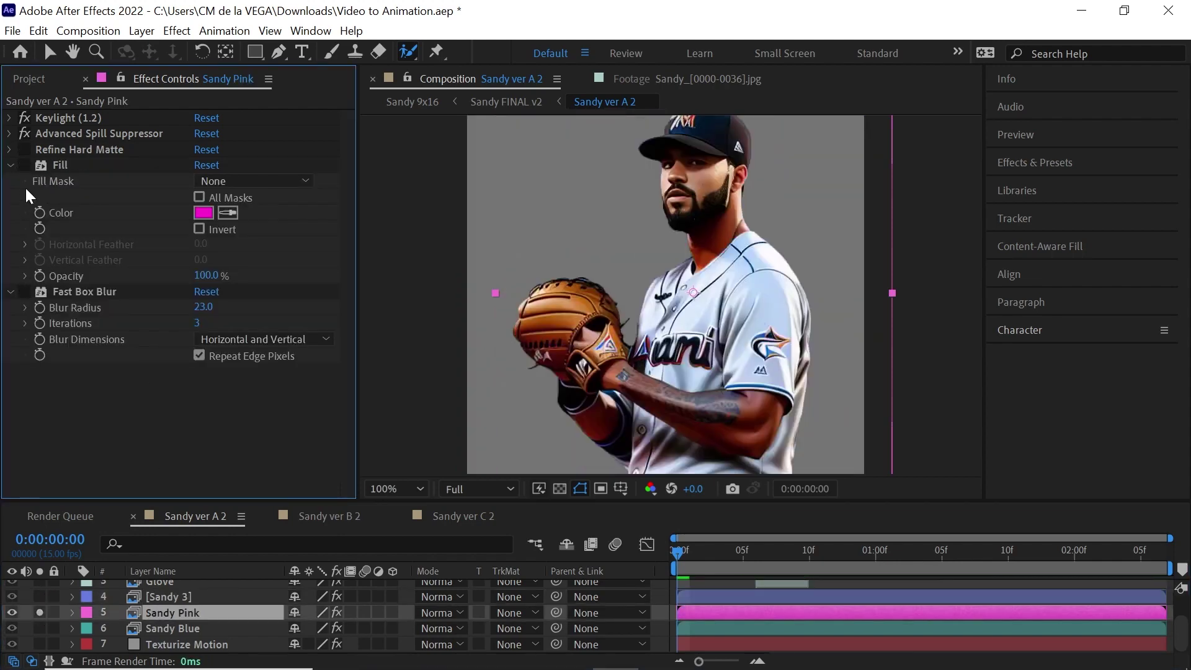
{"action": "left_click", "coordinate": [23, 164]}
{"action": "left_click", "coordinate": [85, 289]}
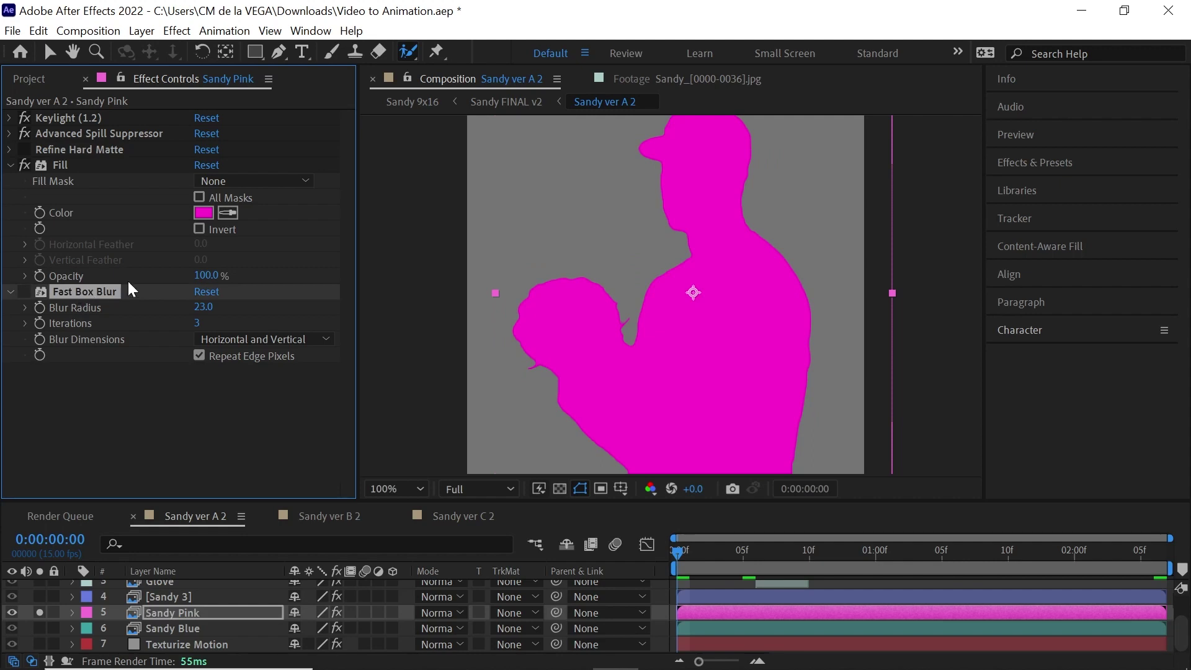
{"action": "left_click", "coordinate": [24, 291]}
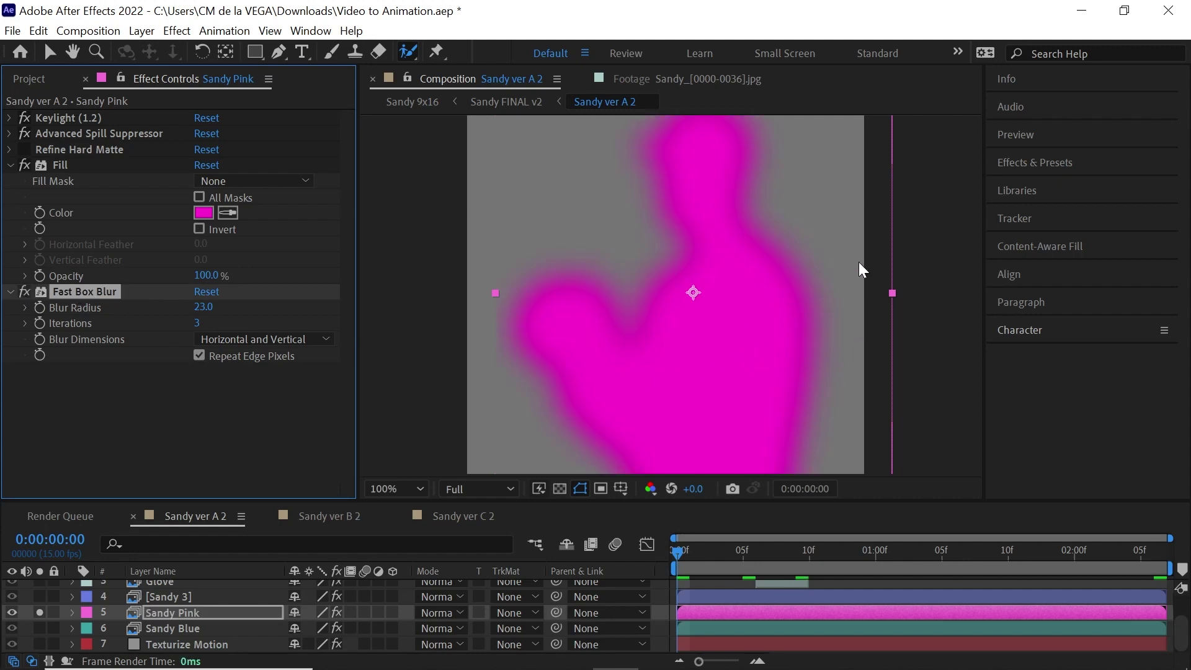
Solo Sandy Blue, Sandy Pink and Sandy 3 together and preview the glowing player
{"action": "left_click", "coordinate": [40, 613]}
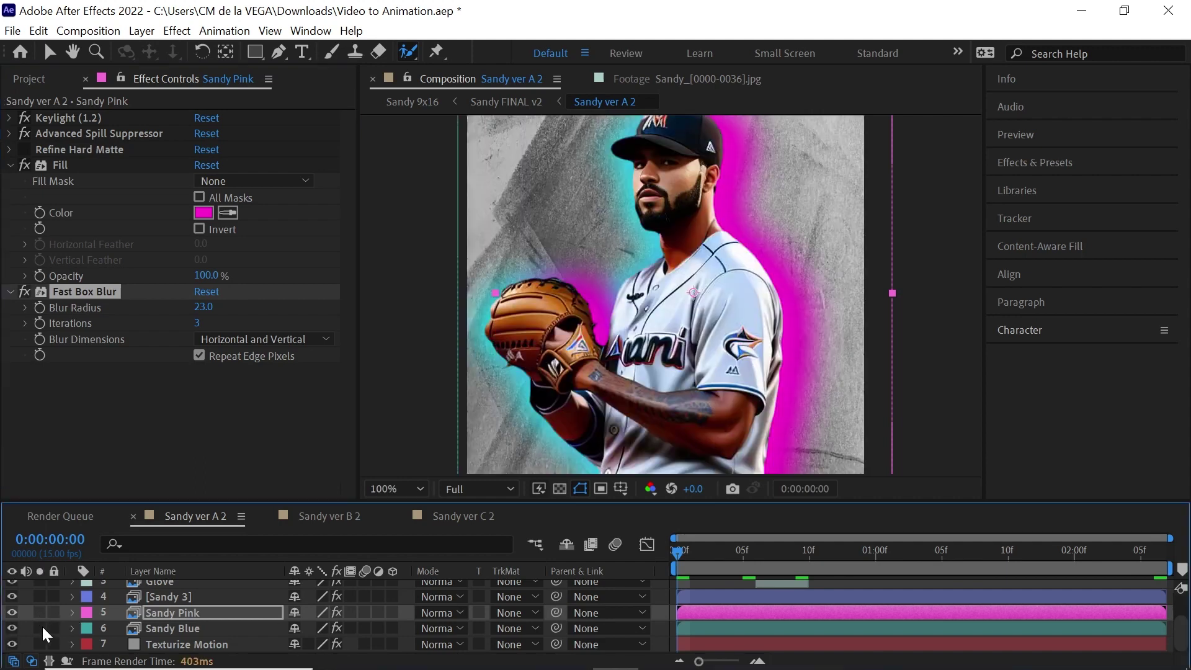
{"action": "left_click", "coordinate": [40, 628]}
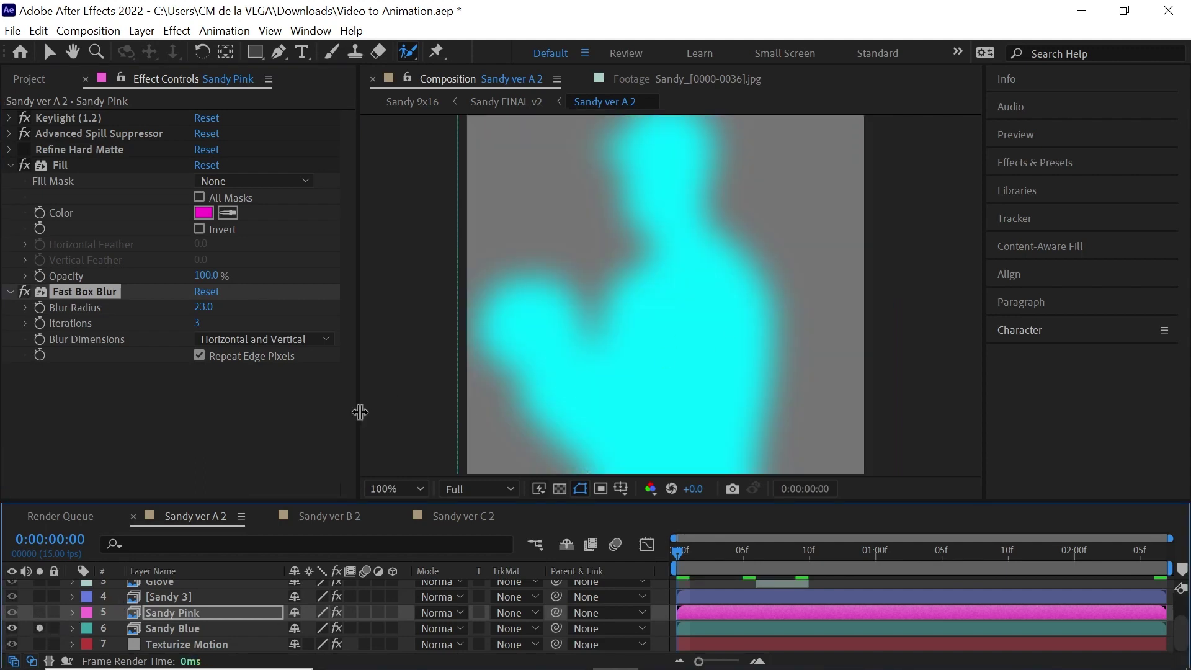
{"action": "left_click", "coordinate": [40, 612]}
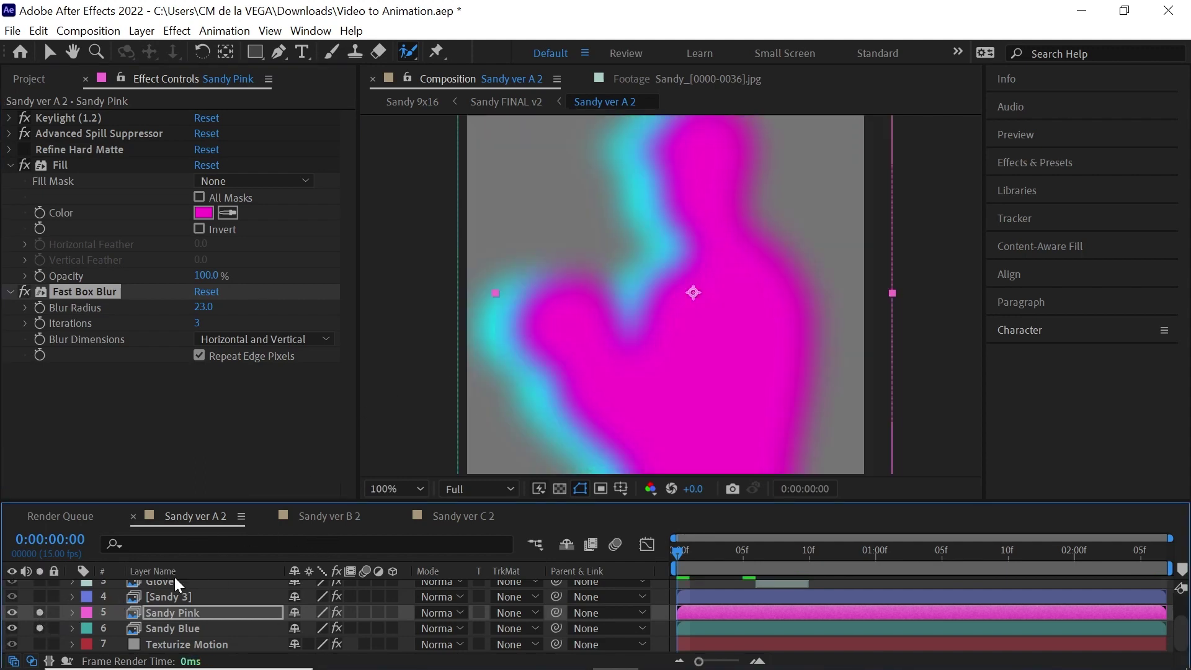
{"action": "left_click", "coordinate": [39, 596]}
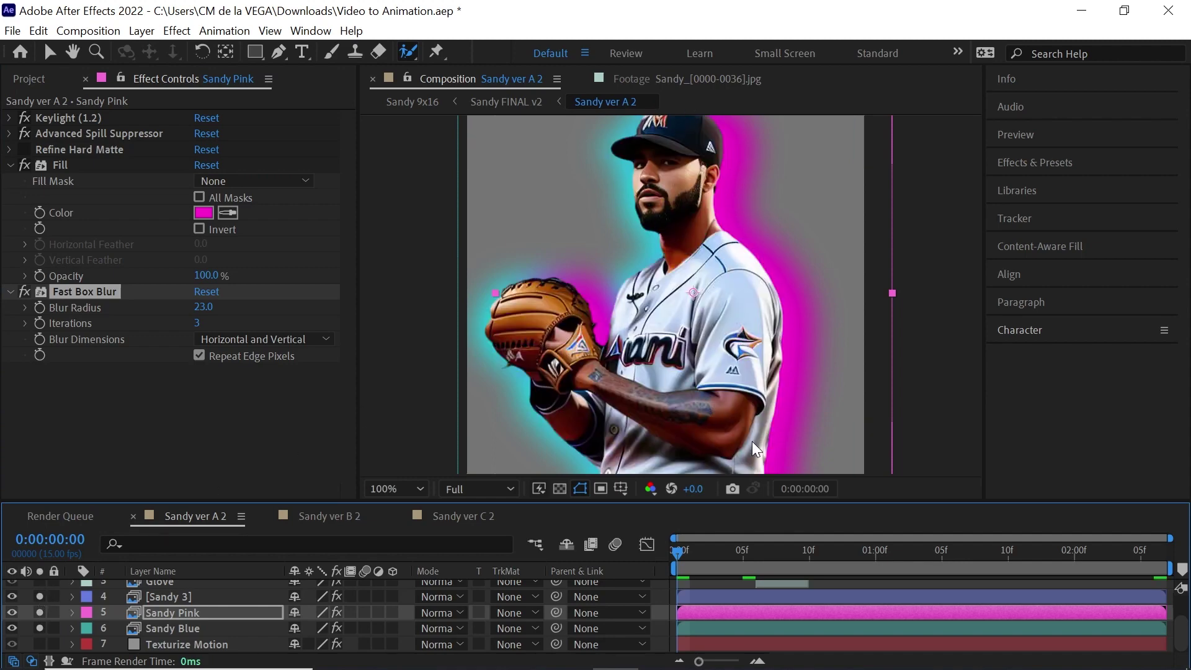
{"action": "key", "text": "space"}
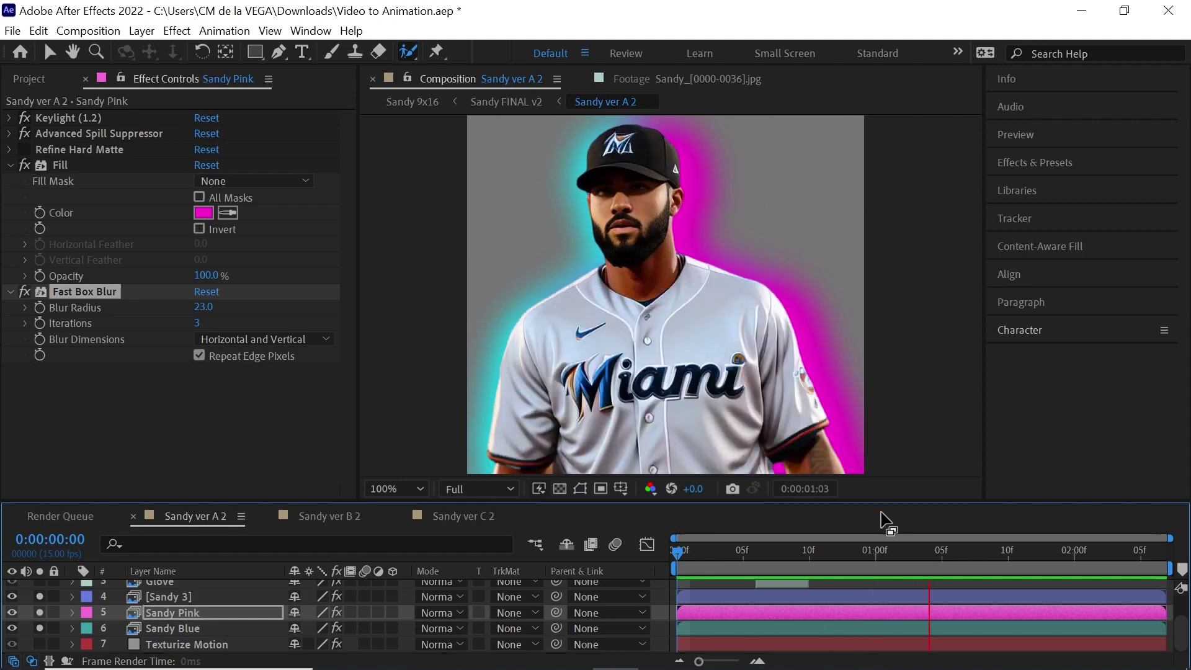
{"action": "key", "text": "space"}
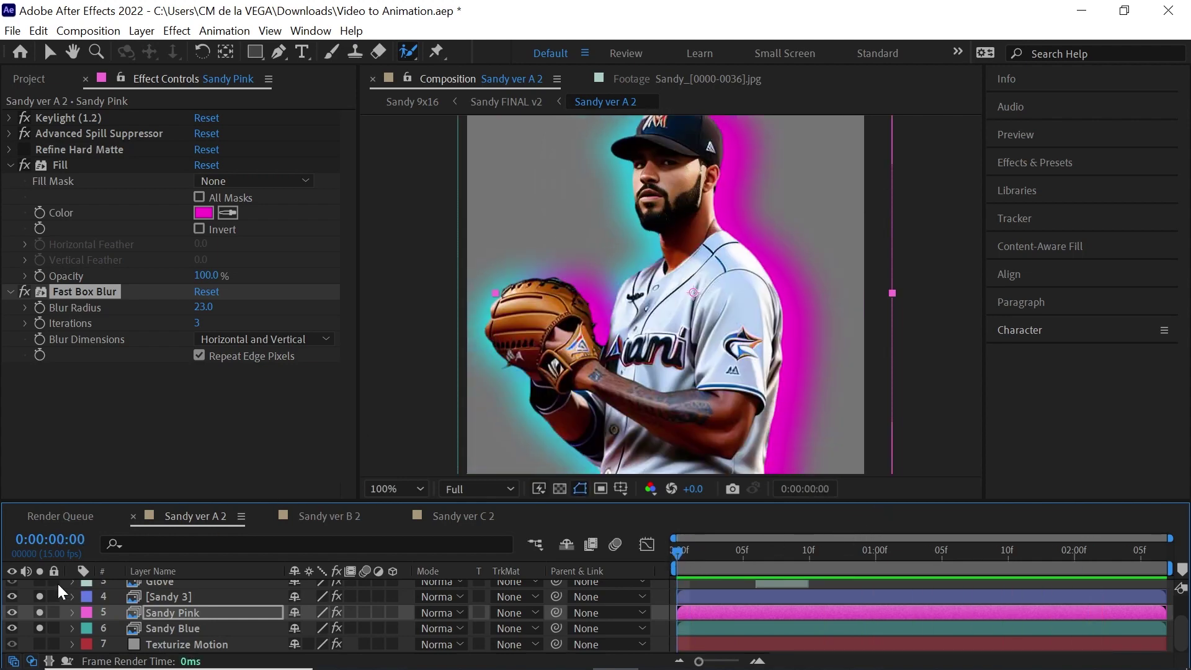
Unsolo the layers, switch Texturize Motion's Texture Select to Marker, and preview
{"action": "left_click_drag", "start_coordinate": [39, 598], "coordinate": [40, 629]}
{"action": "left_click", "coordinate": [163, 642]}
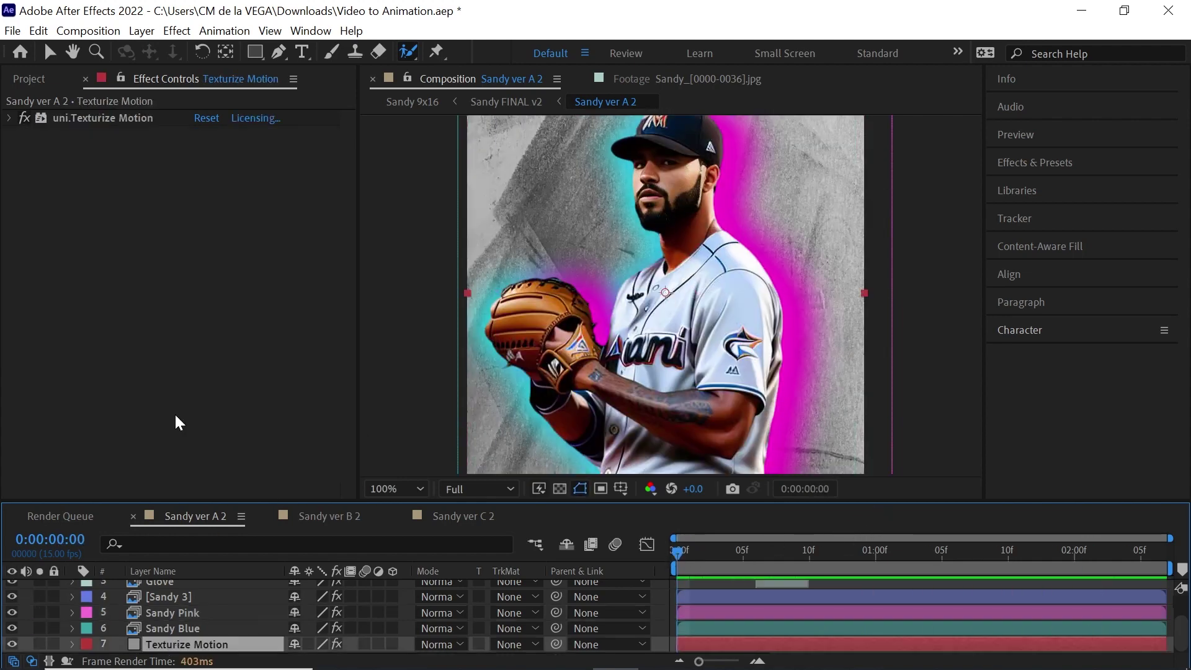
{"action": "left_click", "coordinate": [9, 118]}
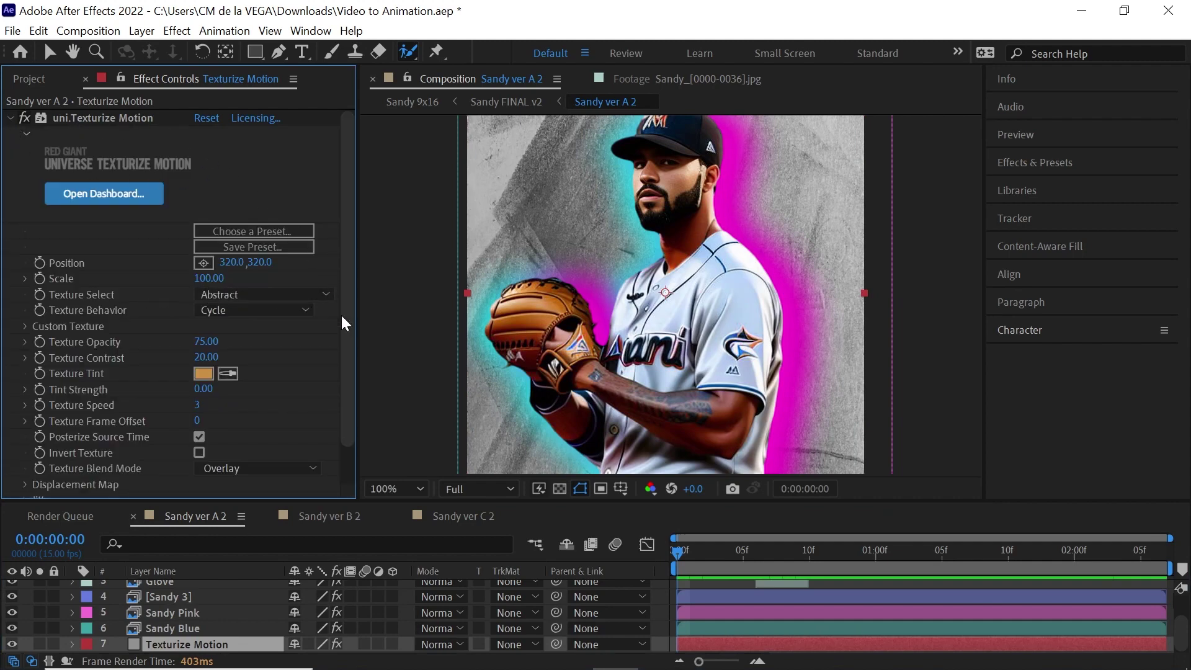
{"action": "left_click", "coordinate": [248, 294]}
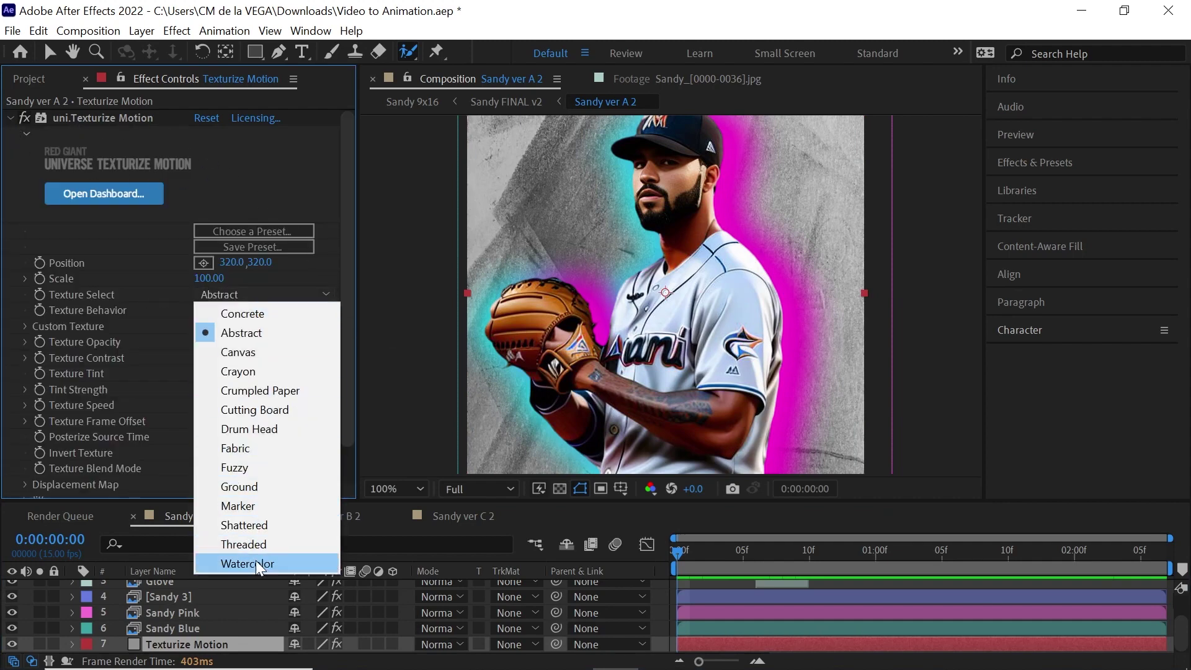
{"action": "left_click", "coordinate": [273, 506]}
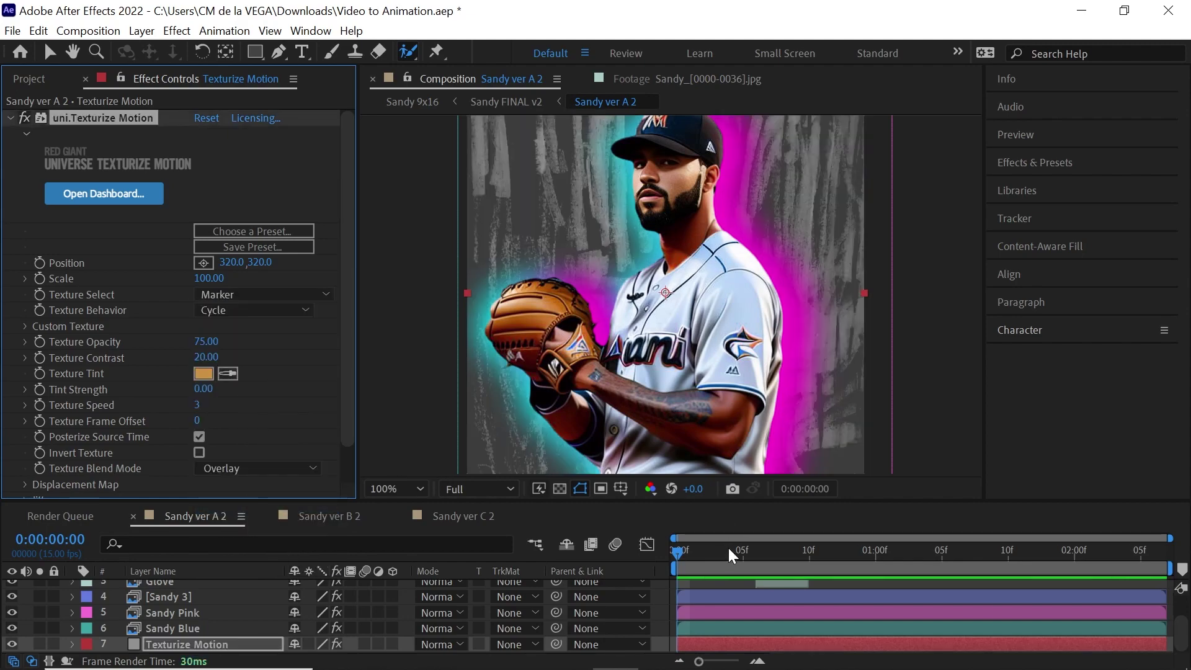
{"action": "key", "text": "space"}
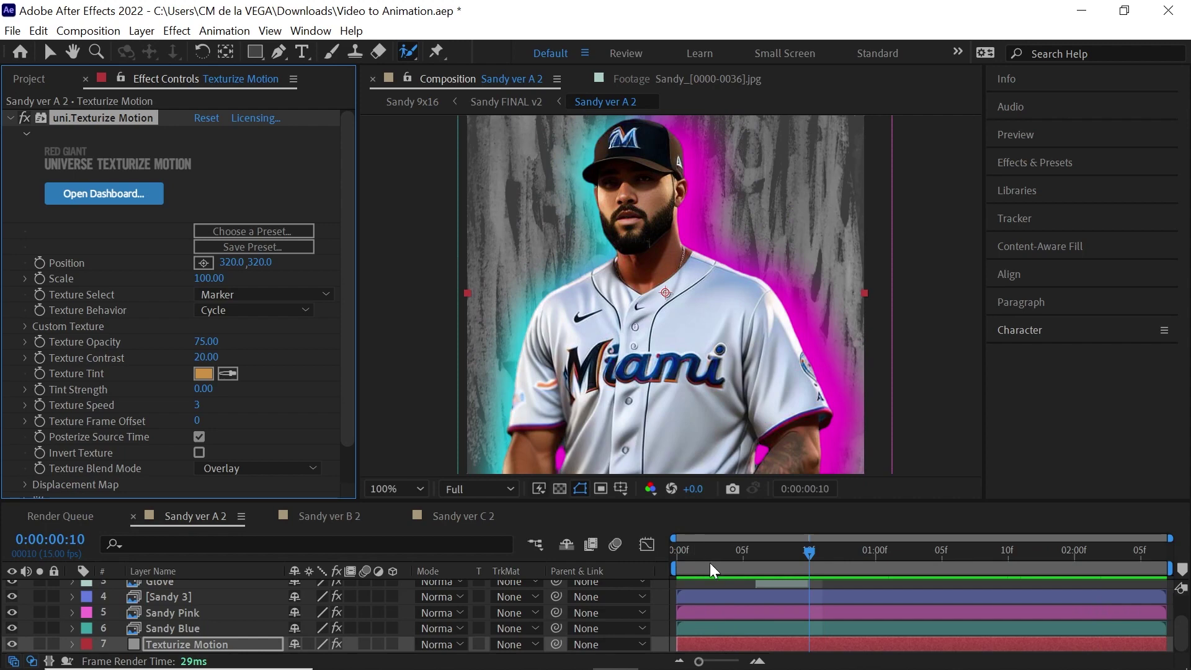
{"action": "left_click", "coordinate": [684, 562]}
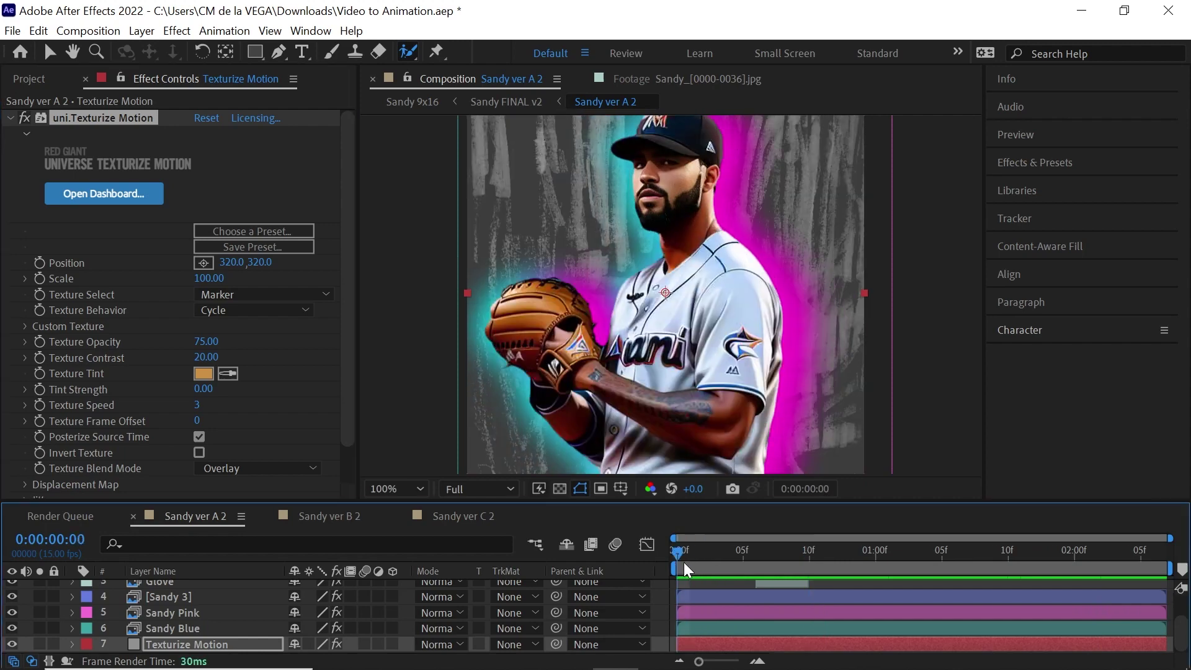
Open Sandy ver B 2, solo the three SANDY text layers, and inspect SANDY's Deep Glow
{"action": "left_click", "coordinate": [345, 513]}
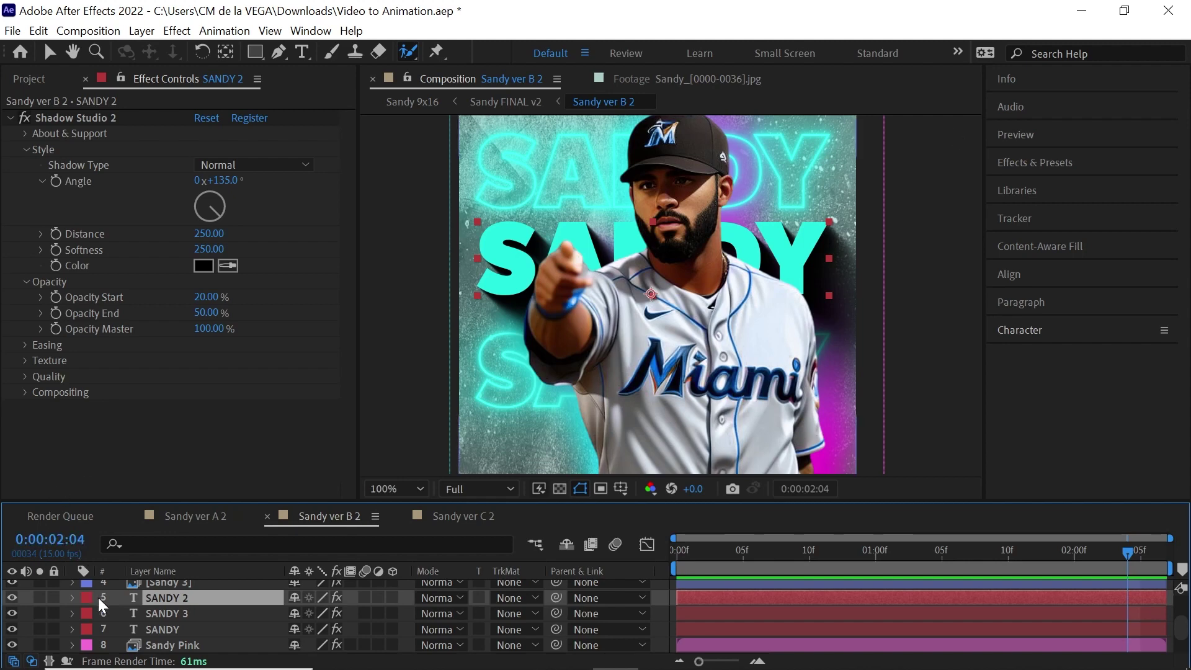
{"action": "left_click_drag", "start_coordinate": [37, 597], "coordinate": [39, 629]}
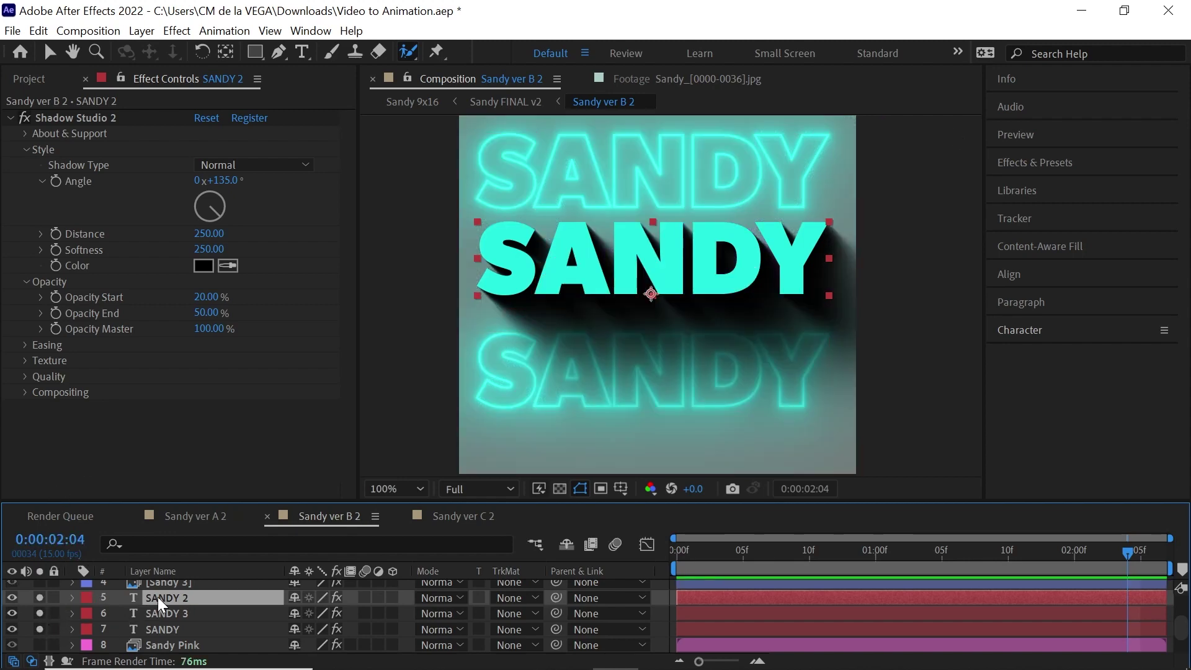
{"action": "left_click", "coordinate": [158, 629]}
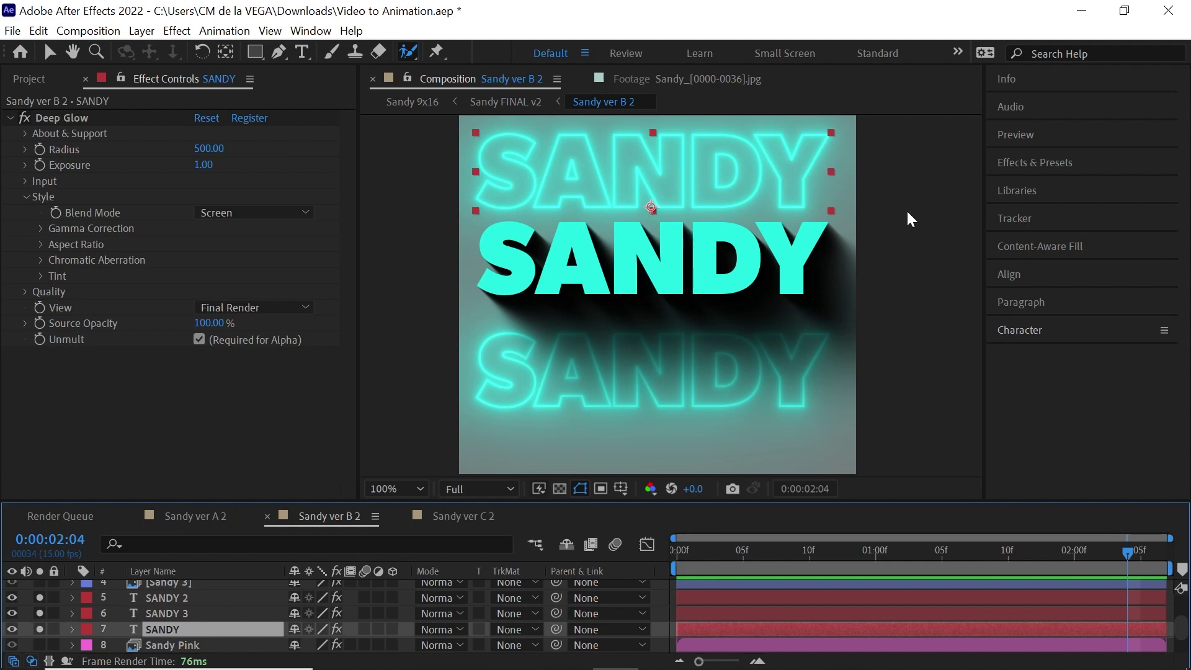
{"action": "left_click", "coordinate": [1061, 332]}
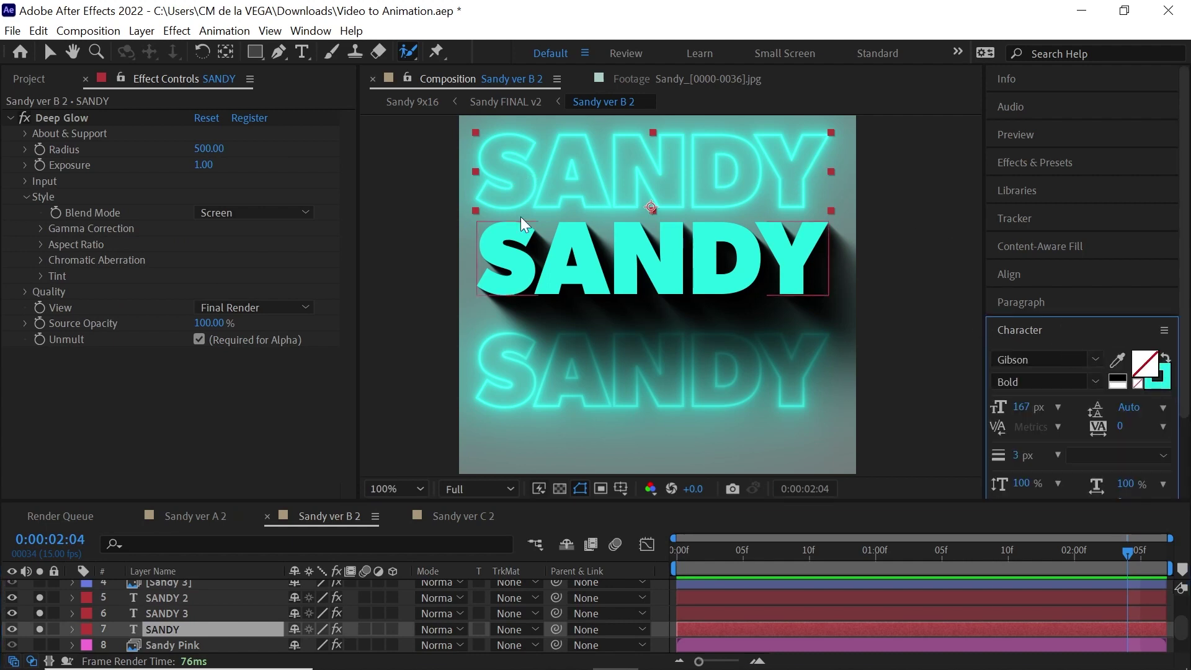
{"action": "left_click", "coordinate": [70, 118]}
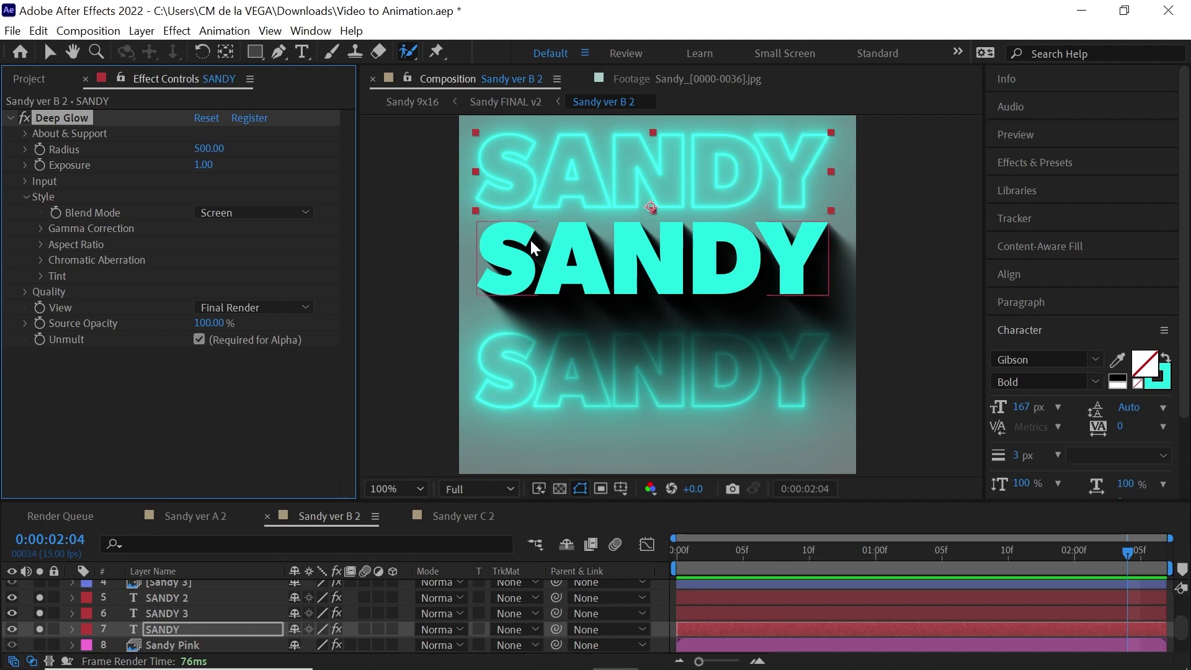
Inspect the Shadow Studio 2 effect on the SANDY 2 text layer
{"action": "left_click", "coordinate": [180, 613]}
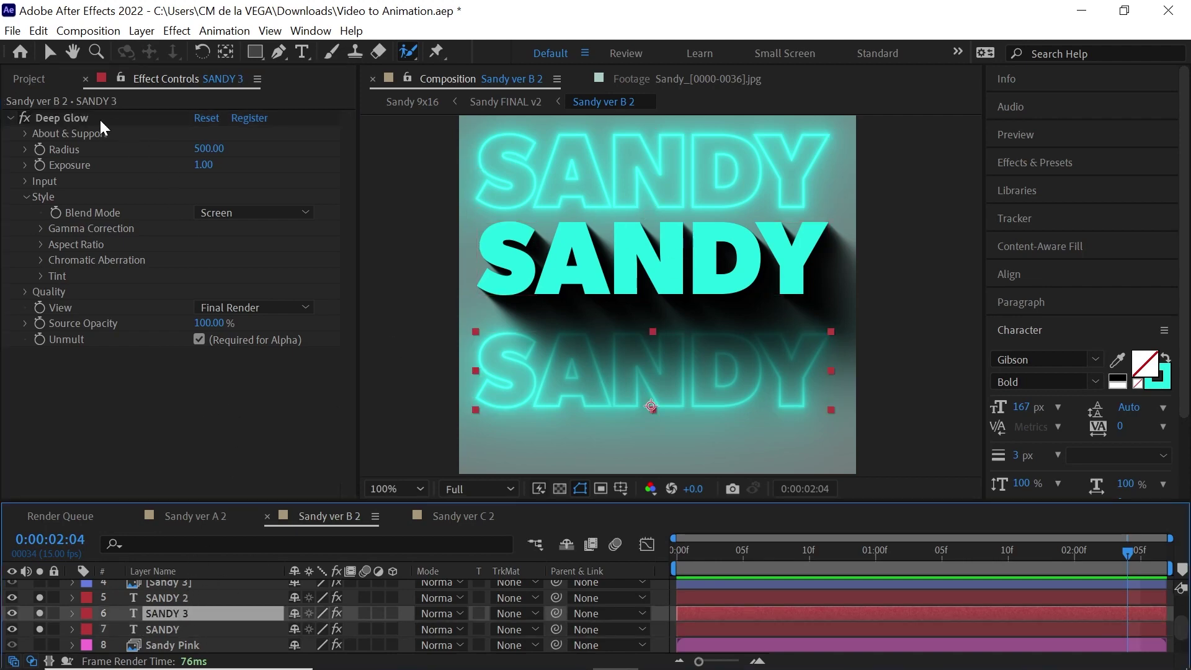
{"action": "left_click", "coordinate": [185, 596]}
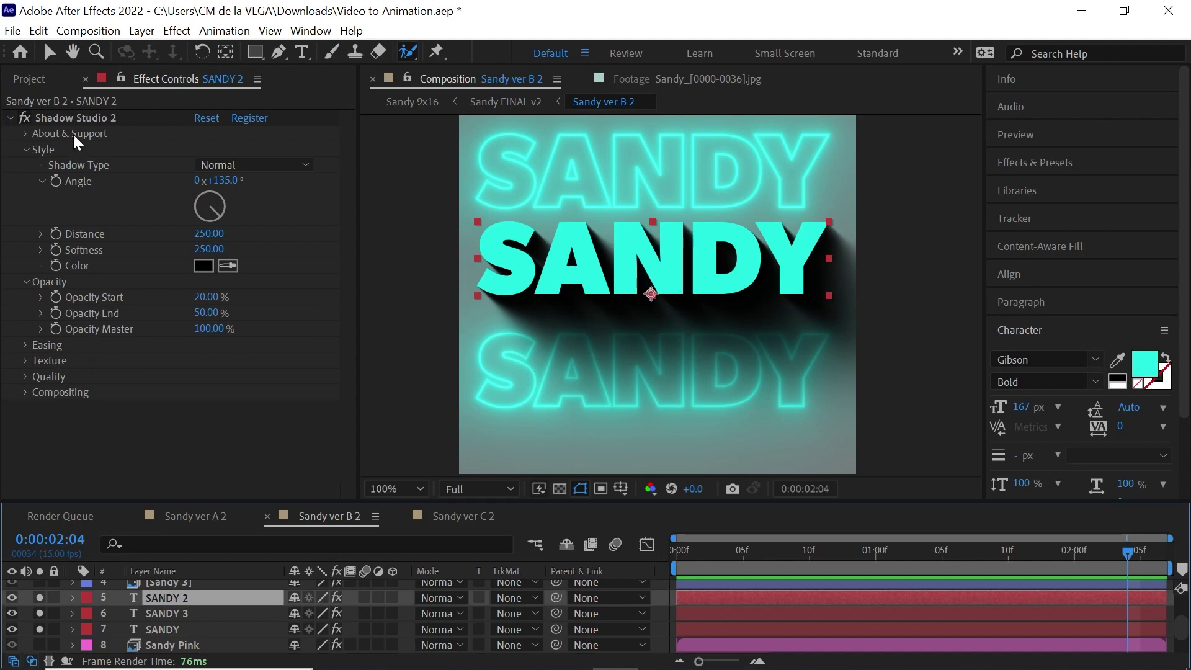
{"action": "left_click", "coordinate": [81, 117]}
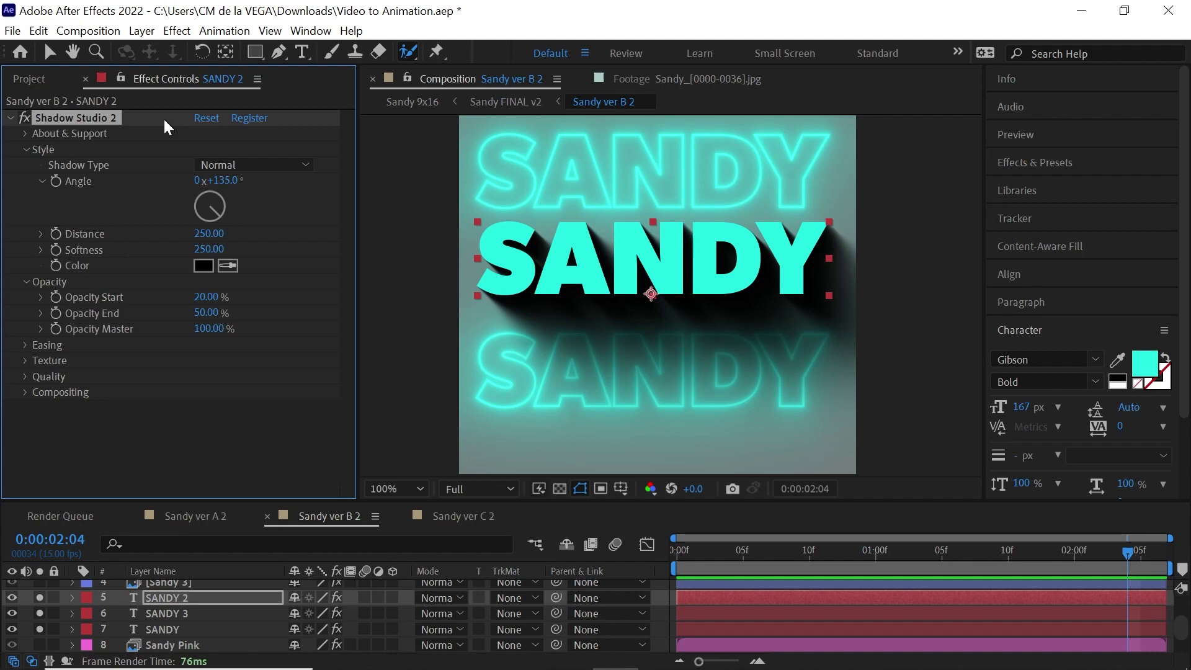
In Sandy ver C 2, hide then restore the PrismLens and Halftone Color layers
{"action": "left_click", "coordinate": [465, 514]}
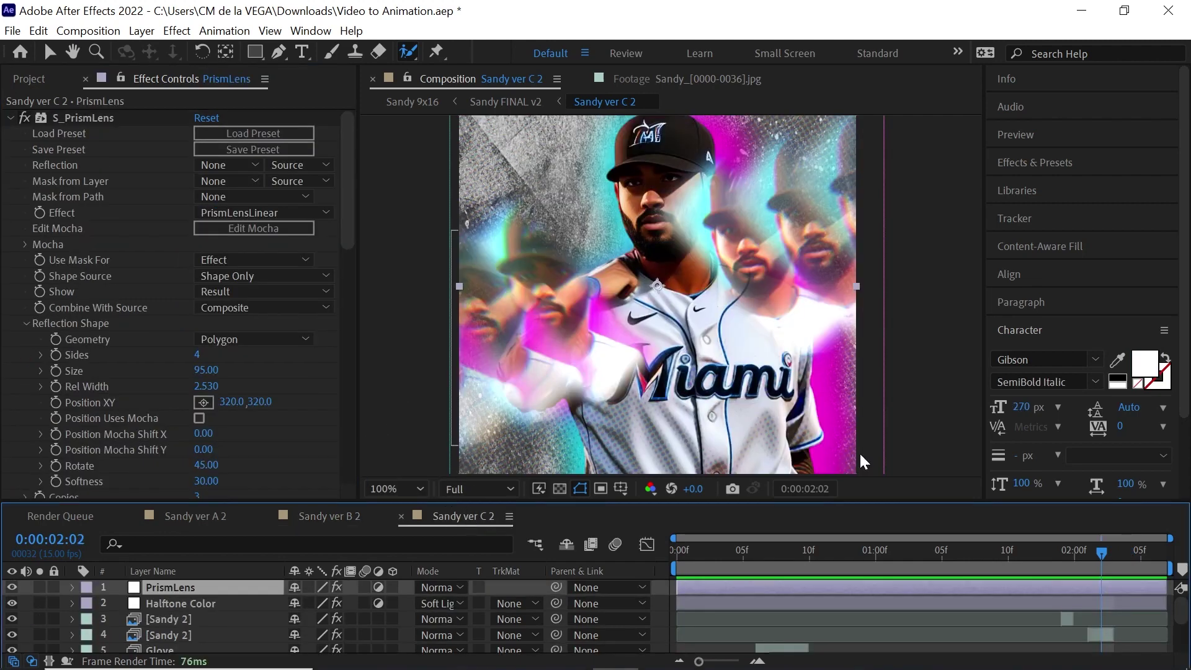
{"action": "left_click_drag", "start_coordinate": [724, 560], "coordinate": [690, 559]}
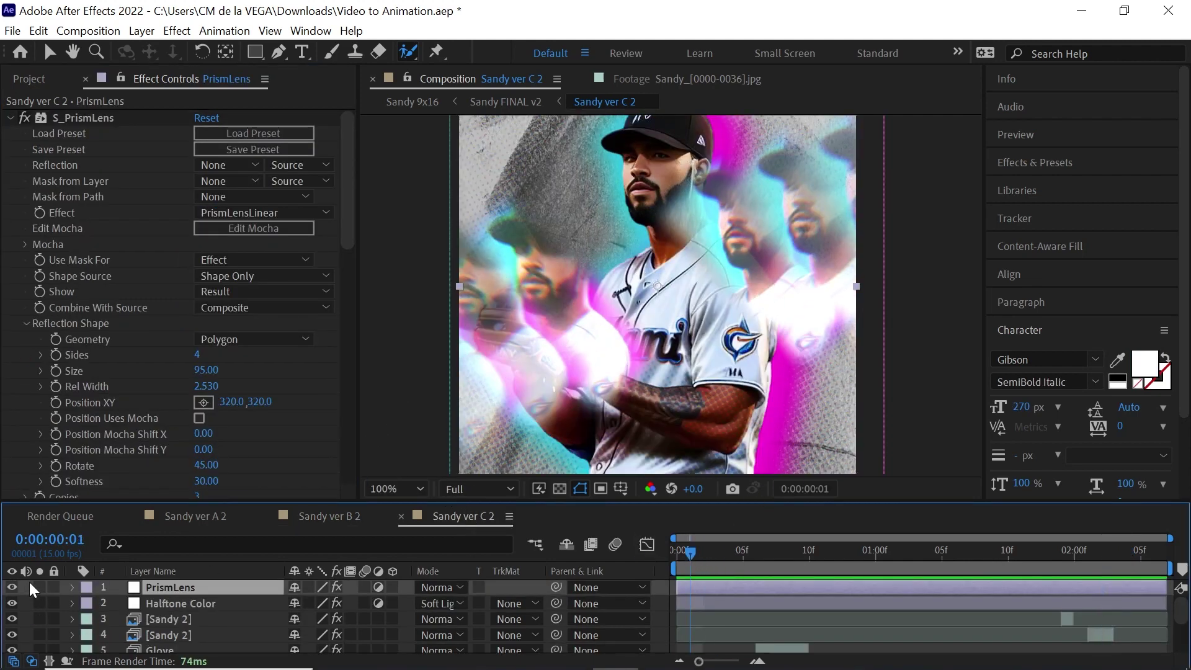
{"action": "left_click_drag", "start_coordinate": [12, 587], "coordinate": [12, 603]}
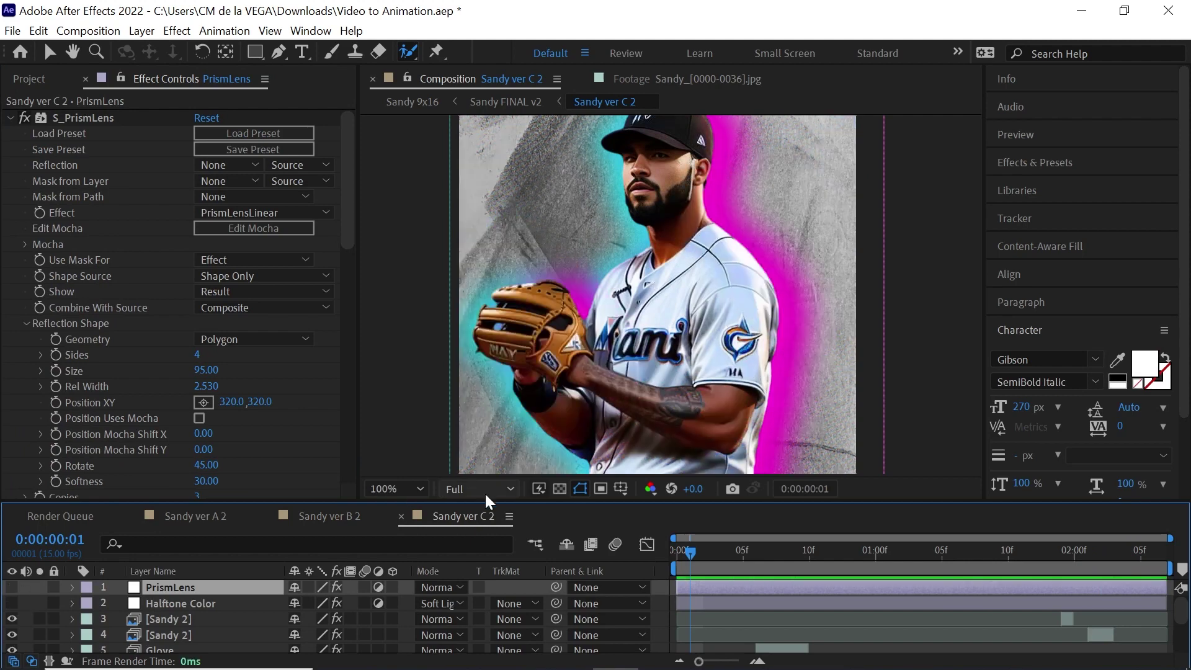
{"action": "left_click", "coordinate": [203, 596]}
{"action": "left_click", "coordinate": [11, 603]}
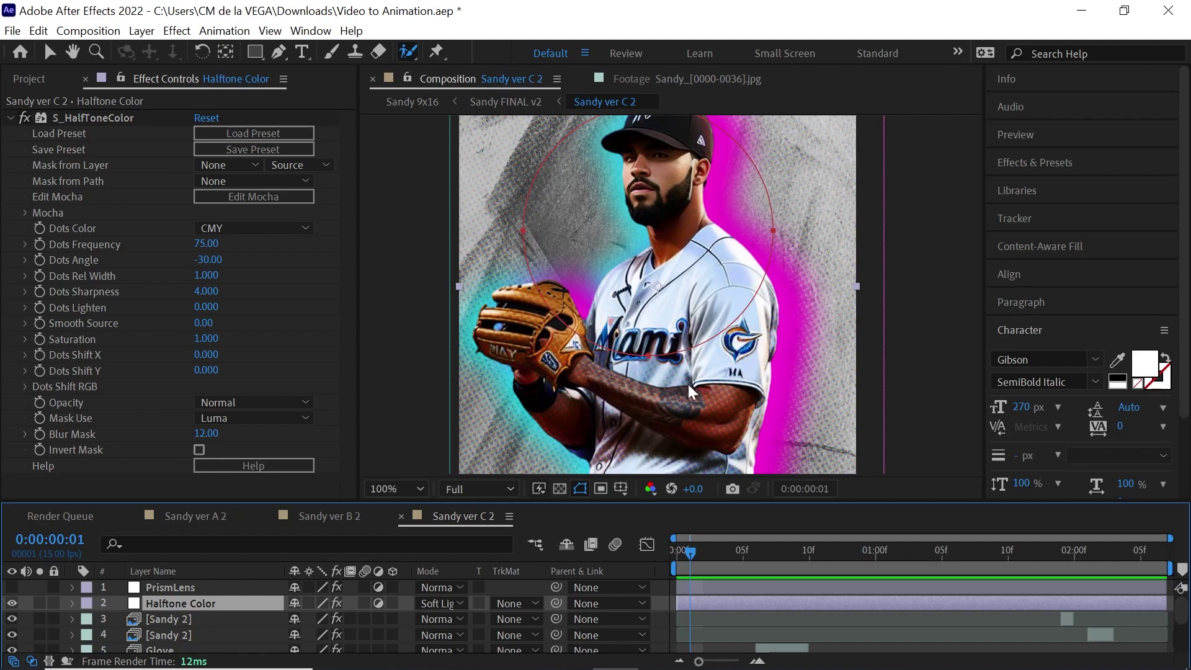
{"action": "left_click", "coordinate": [180, 584]}
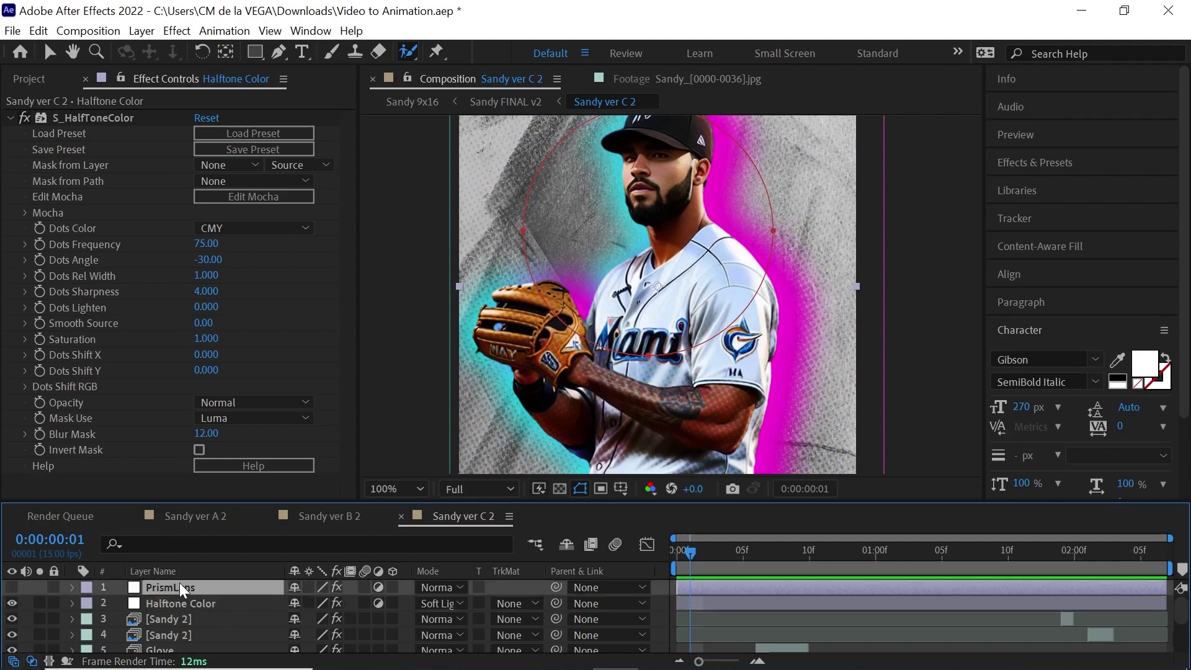
{"action": "left_click", "coordinate": [12, 587]}
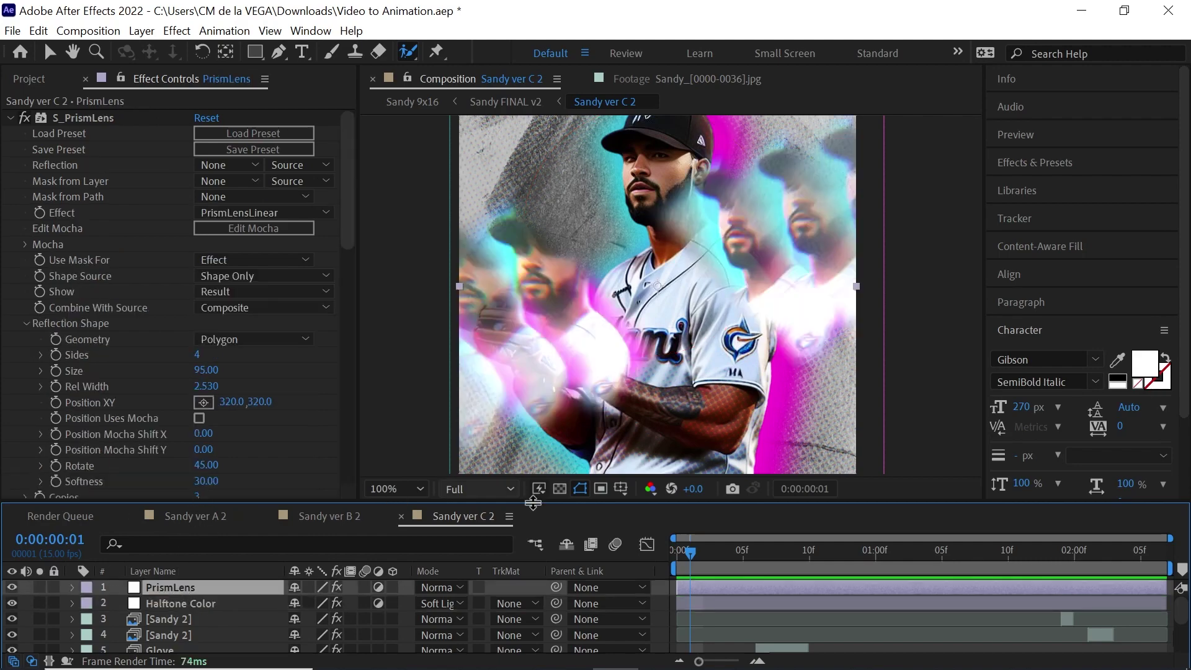
Scrub through the animation and preview the final halftone prism-lens look
{"action": "left_click", "coordinate": [702, 551]}
{"action": "left_click_drag", "start_coordinate": [709, 544], "coordinate": [677, 549]}
{"action": "key", "text": "space"}
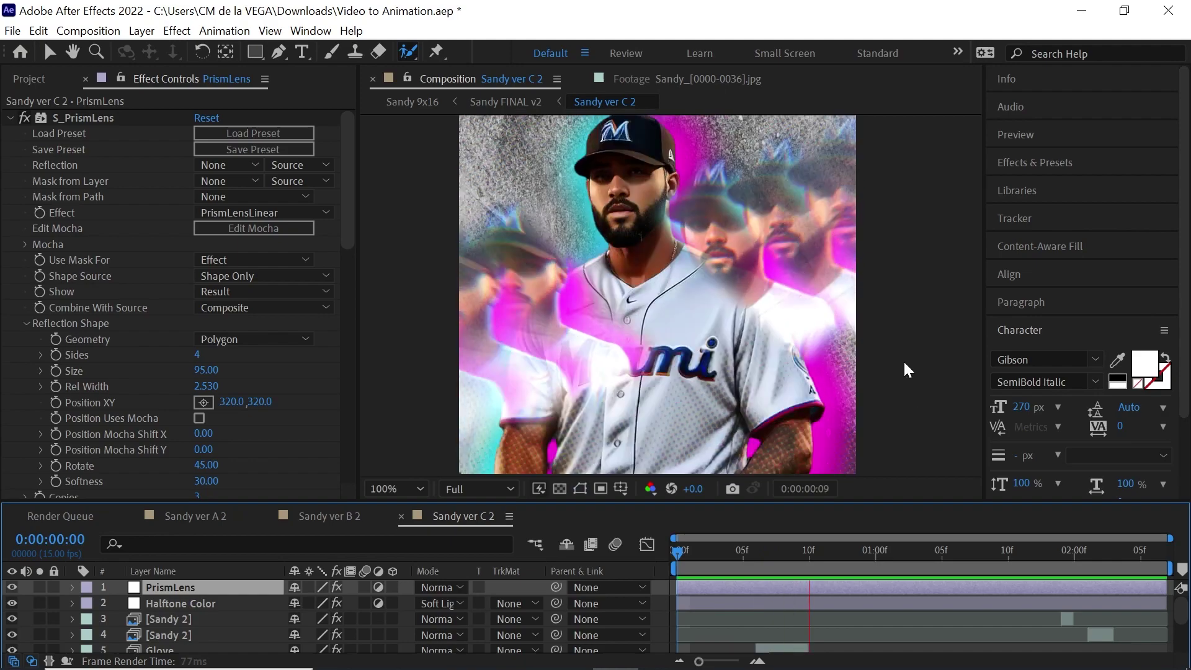